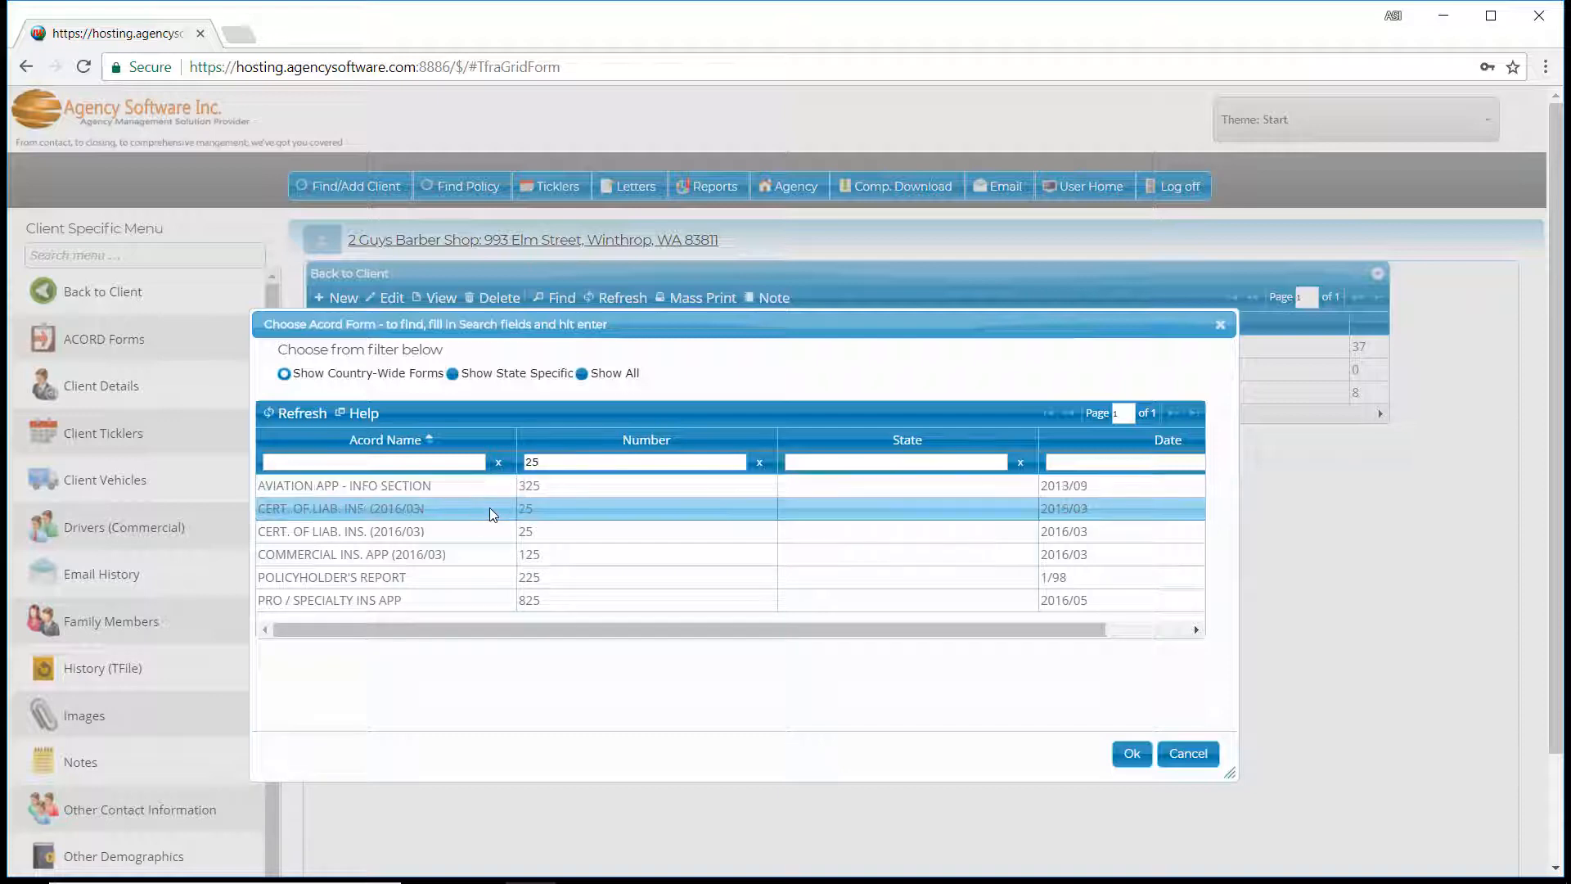
Create a CERT. OF LIAB. INS. (2016/03) form number 25, prefilled from the four policies effective 2017-05-28, 2017-07-08, 2017-08-01 and 2017-10-14.
{"action": "left_click", "coordinate": [494, 509]}
{"action": "left_click", "coordinate": [1130, 755]}
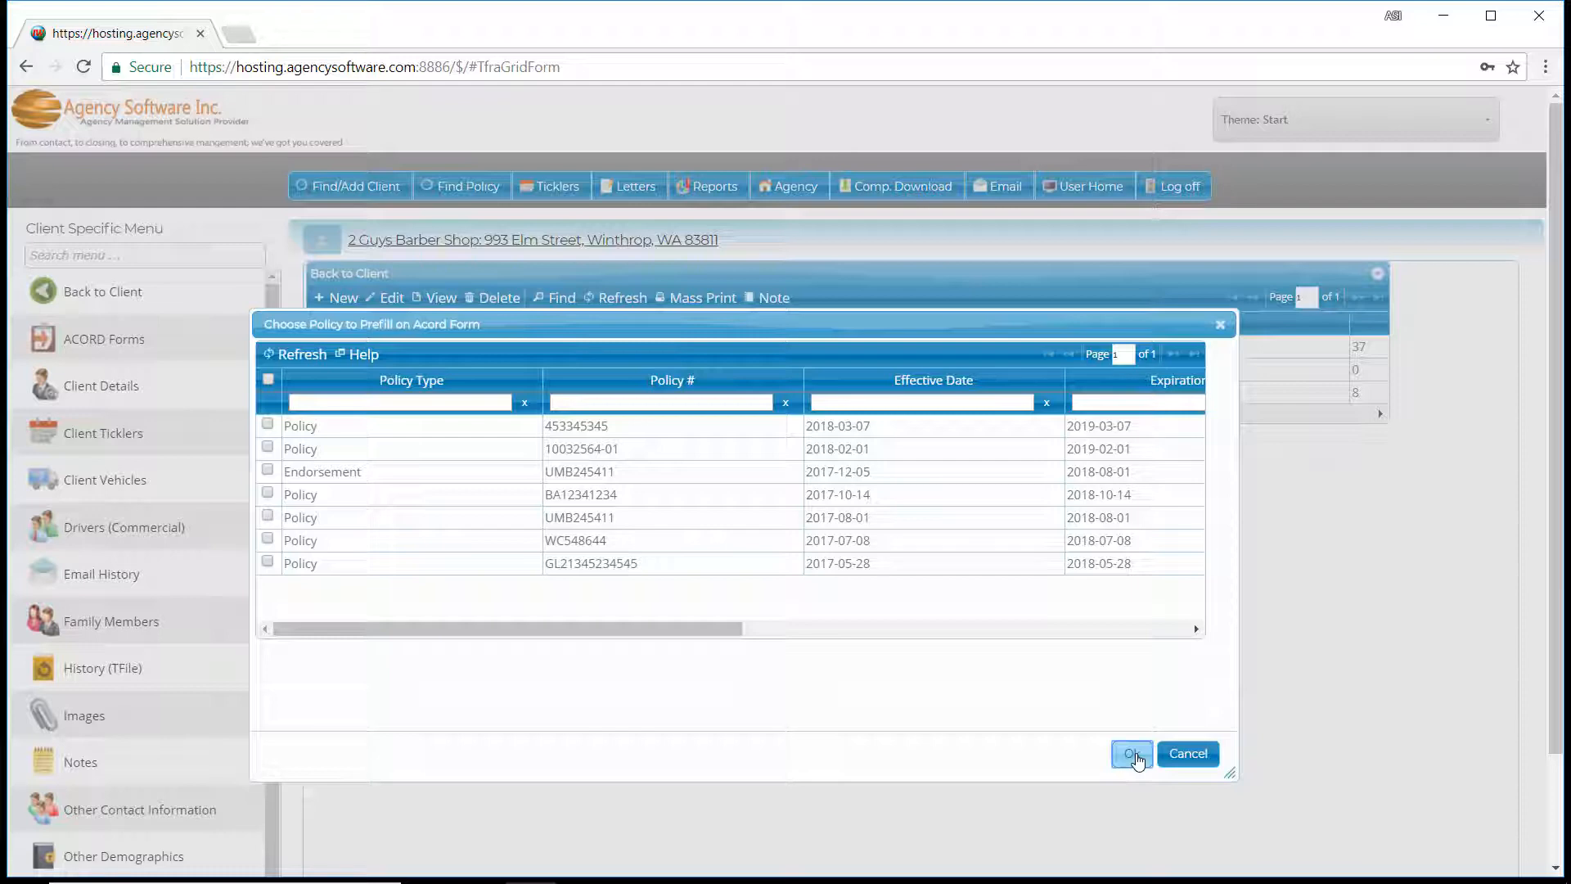
{"action": "left_click", "coordinate": [271, 564]}
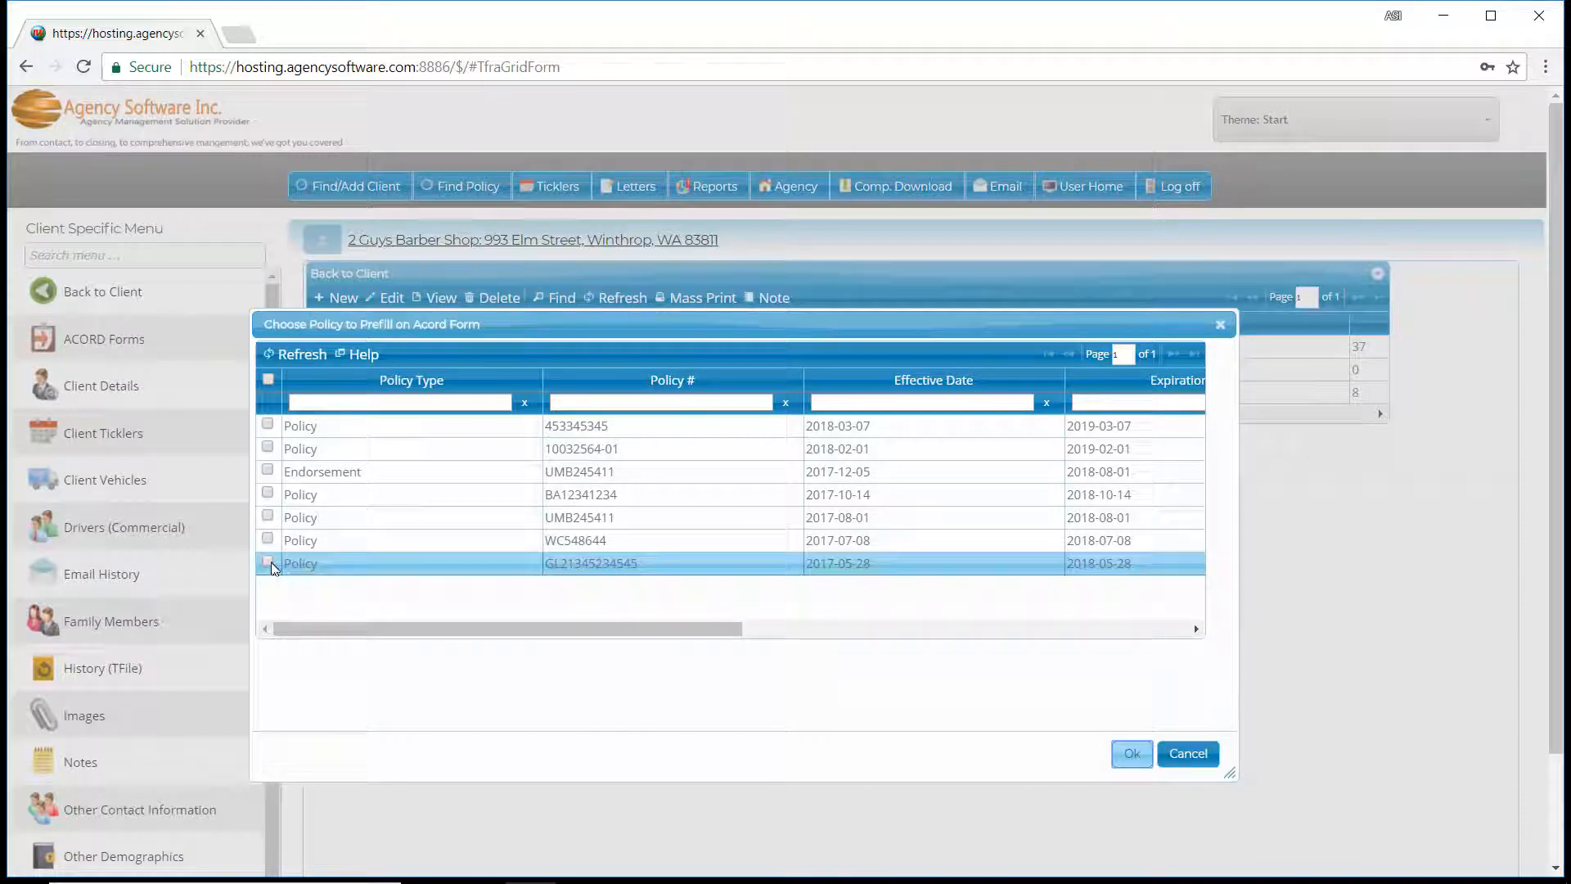
{"action": "left_click", "coordinate": [268, 563]}
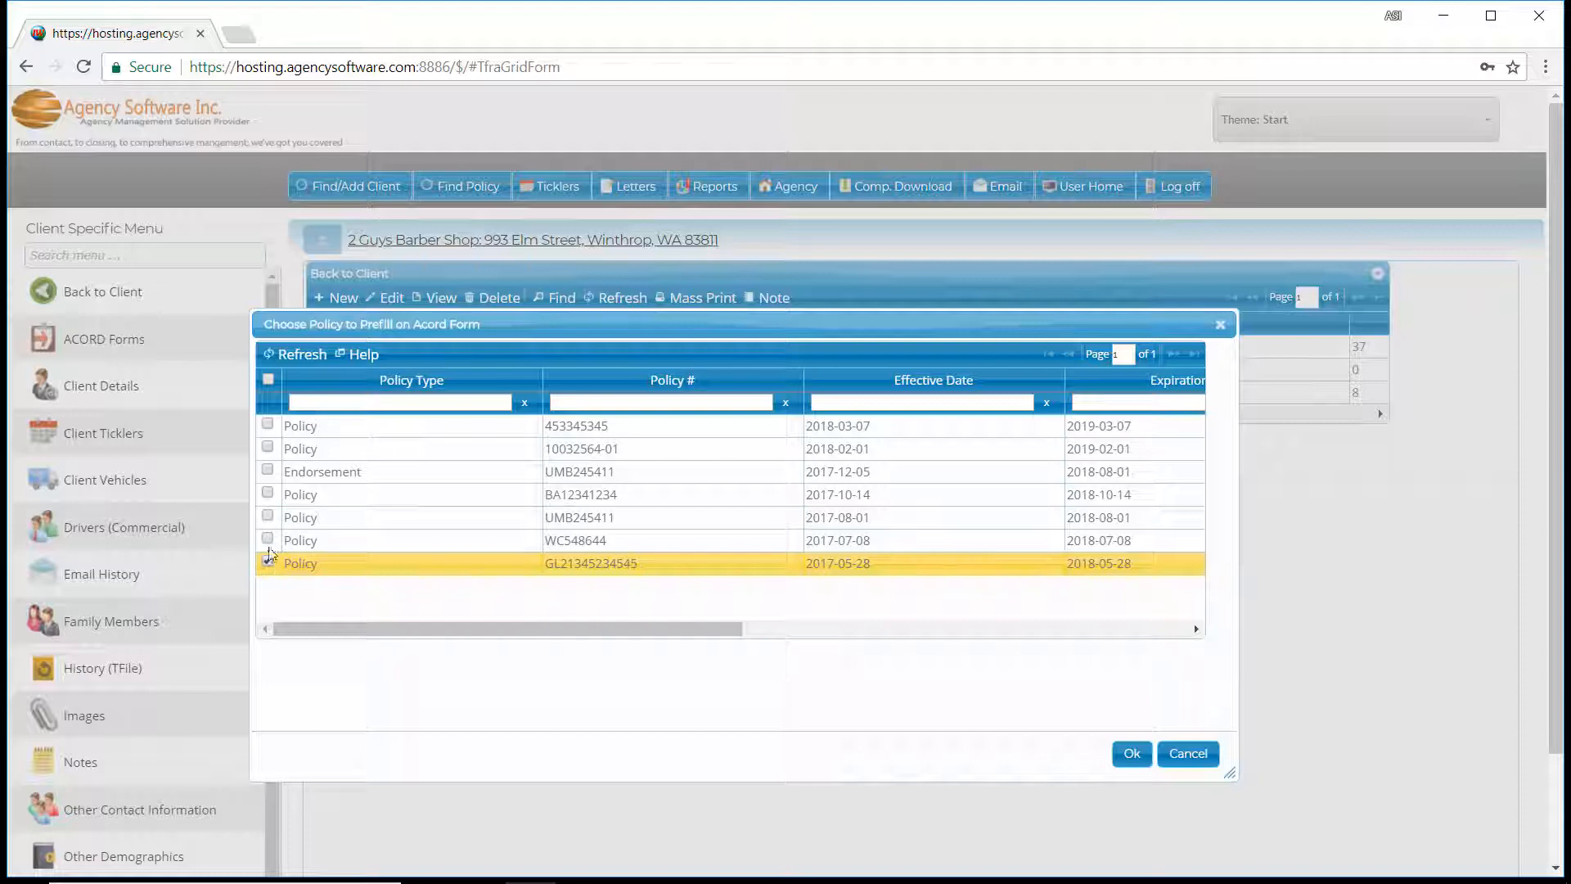
{"action": "left_click", "coordinate": [269, 491]}
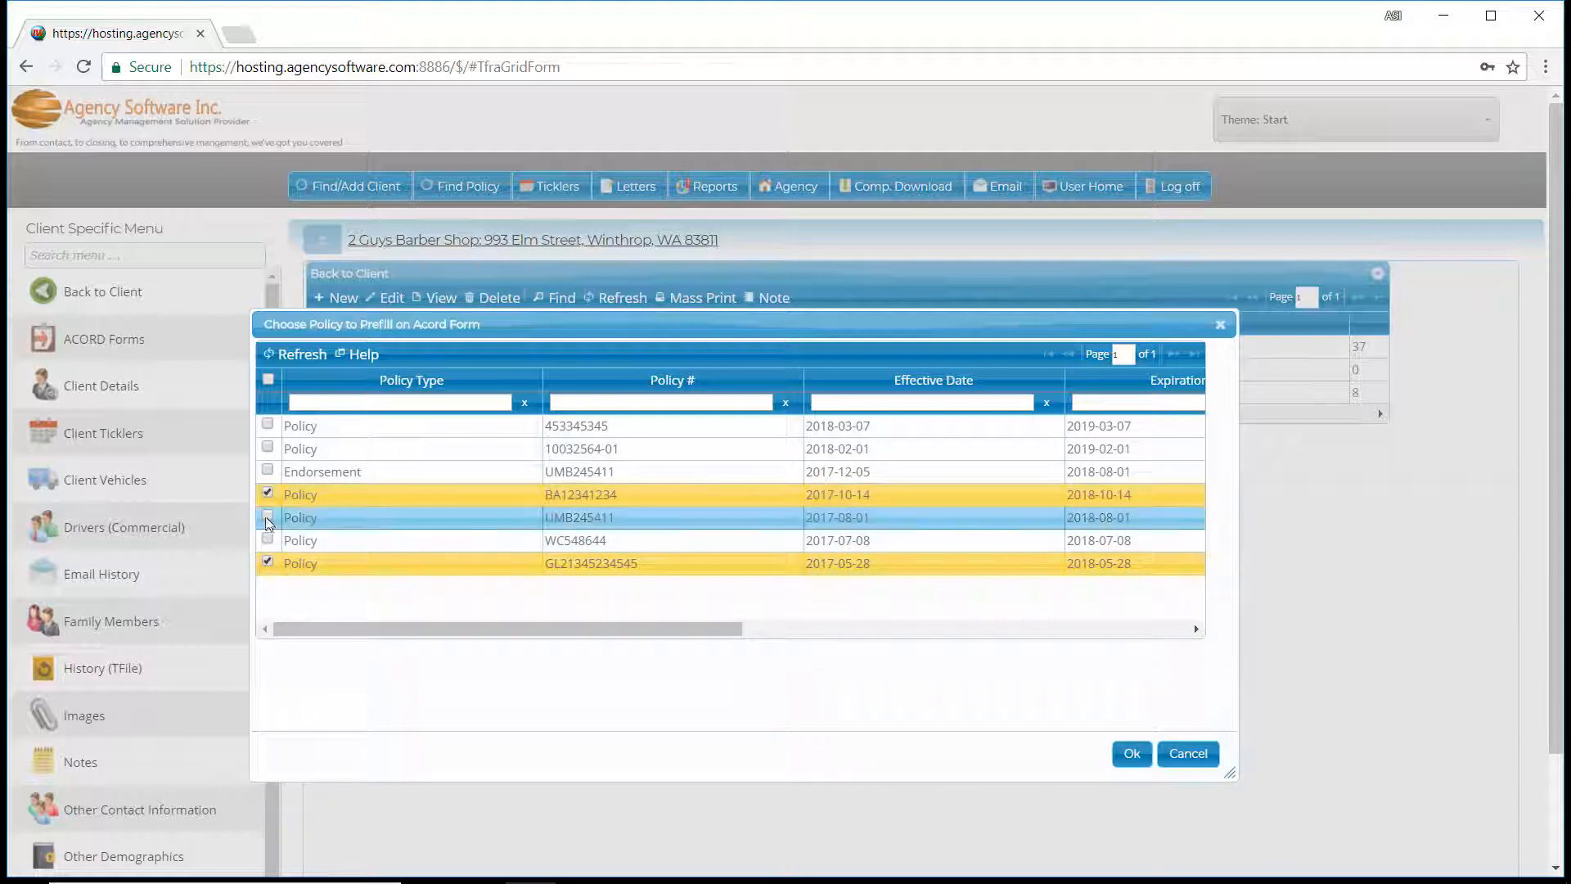
{"action": "left_click", "coordinate": [267, 518]}
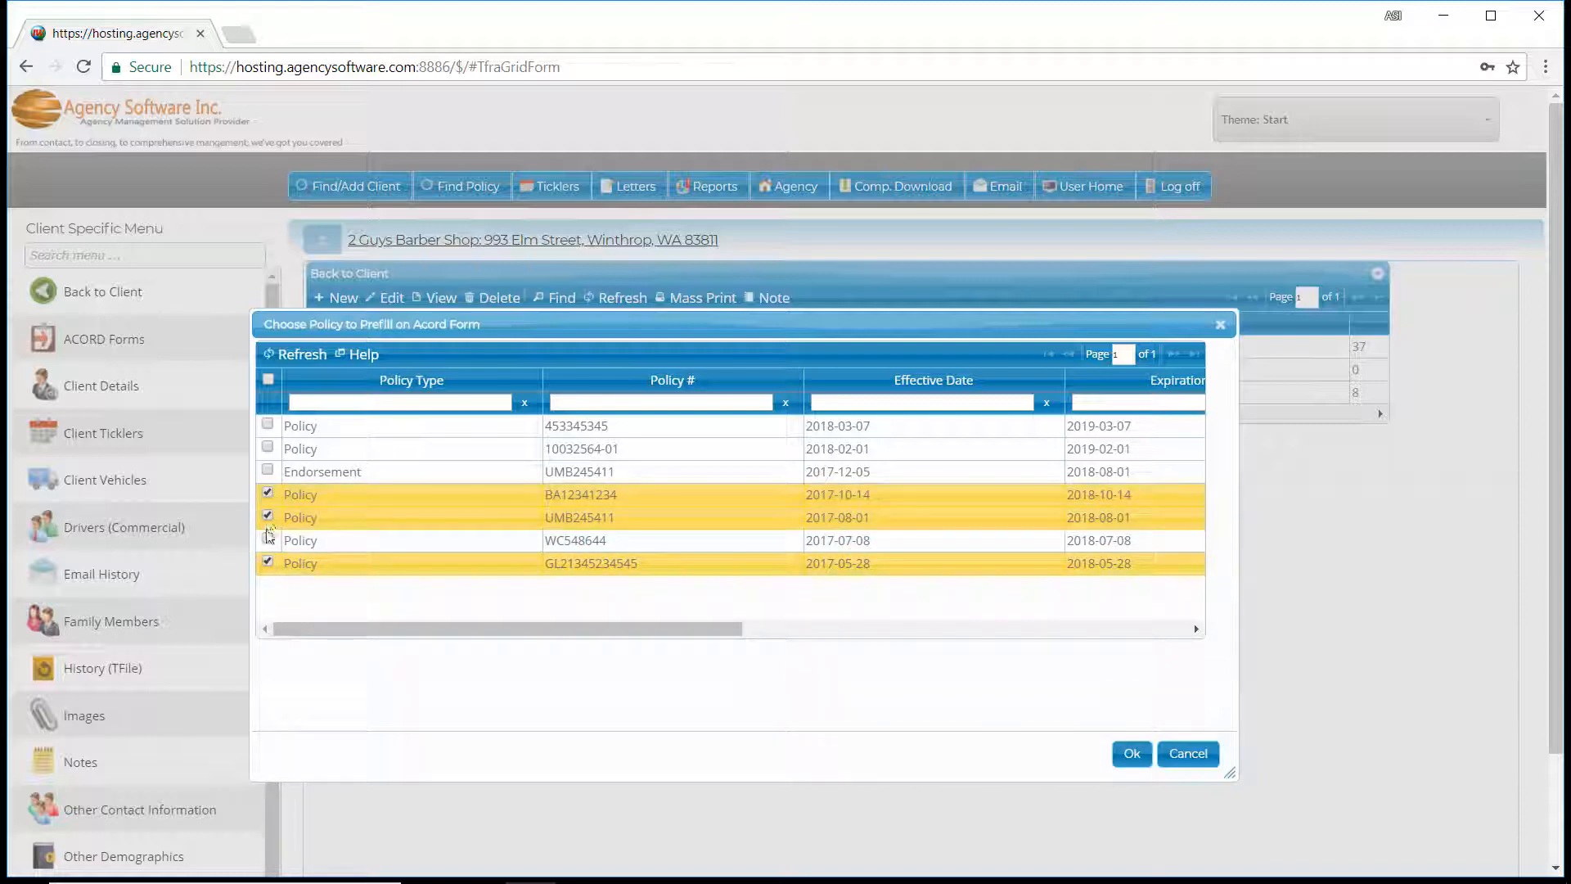
{"action": "left_click", "coordinate": [267, 540]}
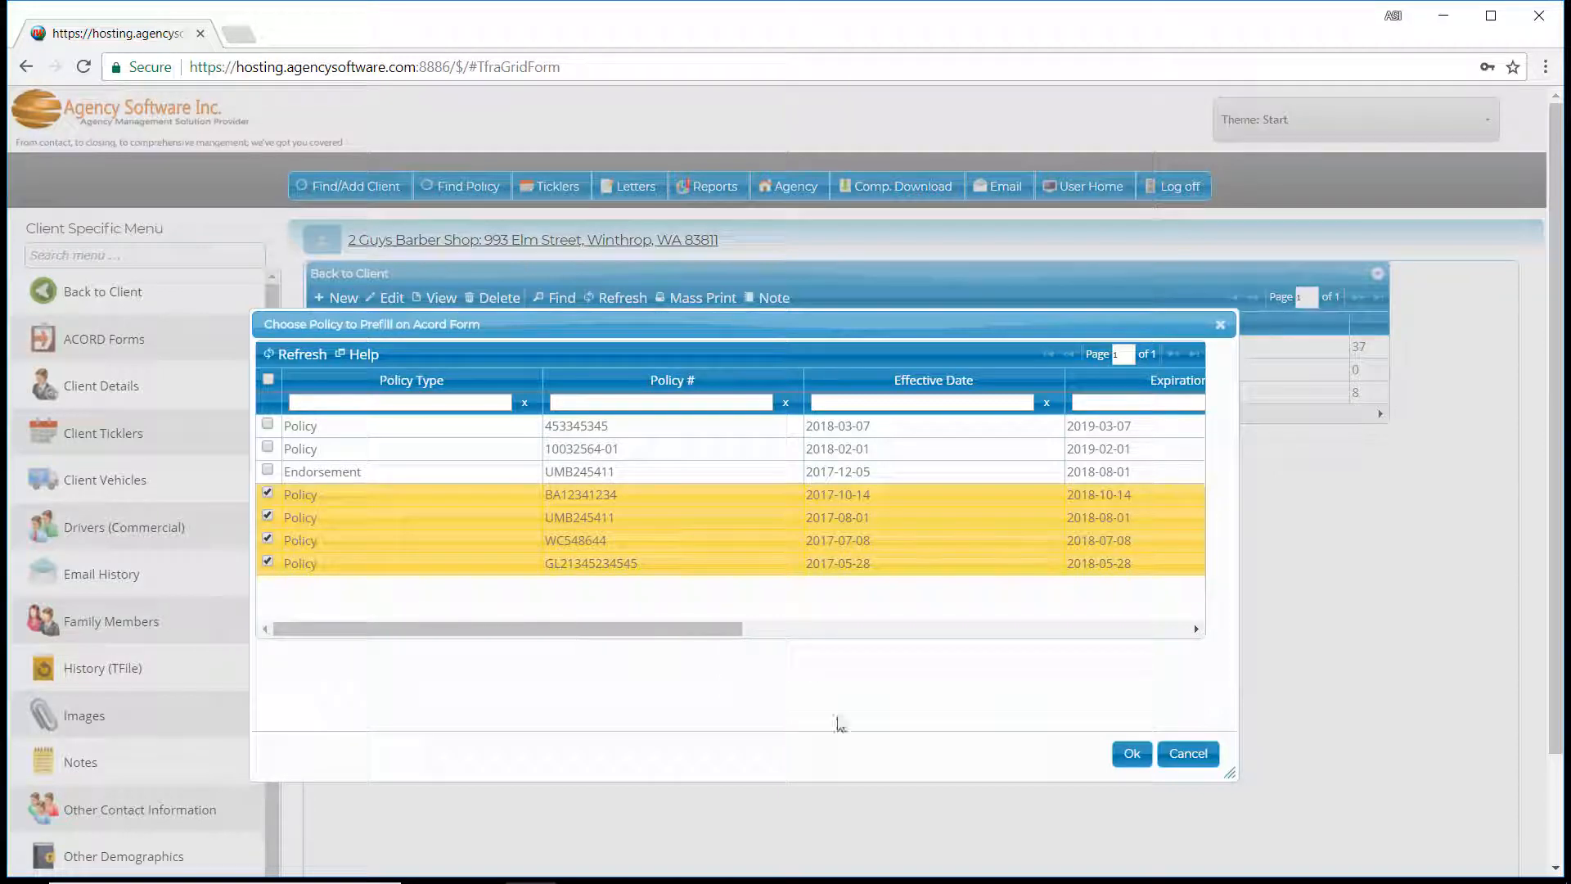
{"action": "left_click", "coordinate": [1132, 754]}
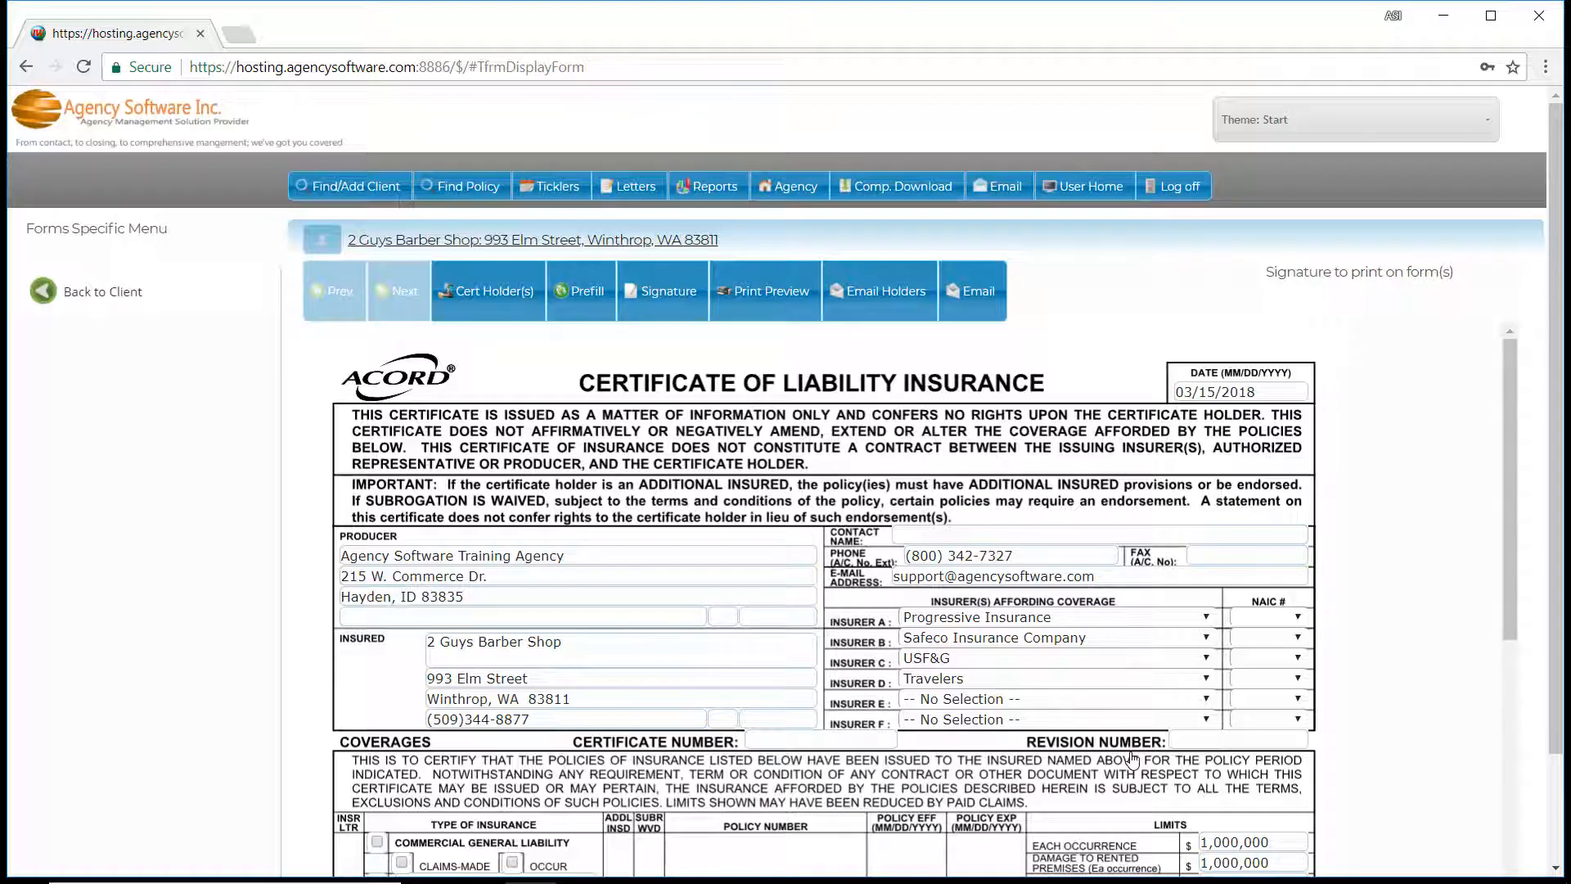
Review the coverages prefilled on the certificate and open the limits of the commercial general liability policy.
{"action": "scroll", "coordinate": [827, 642], "scroll_direction": "down", "scroll_amount": 5}
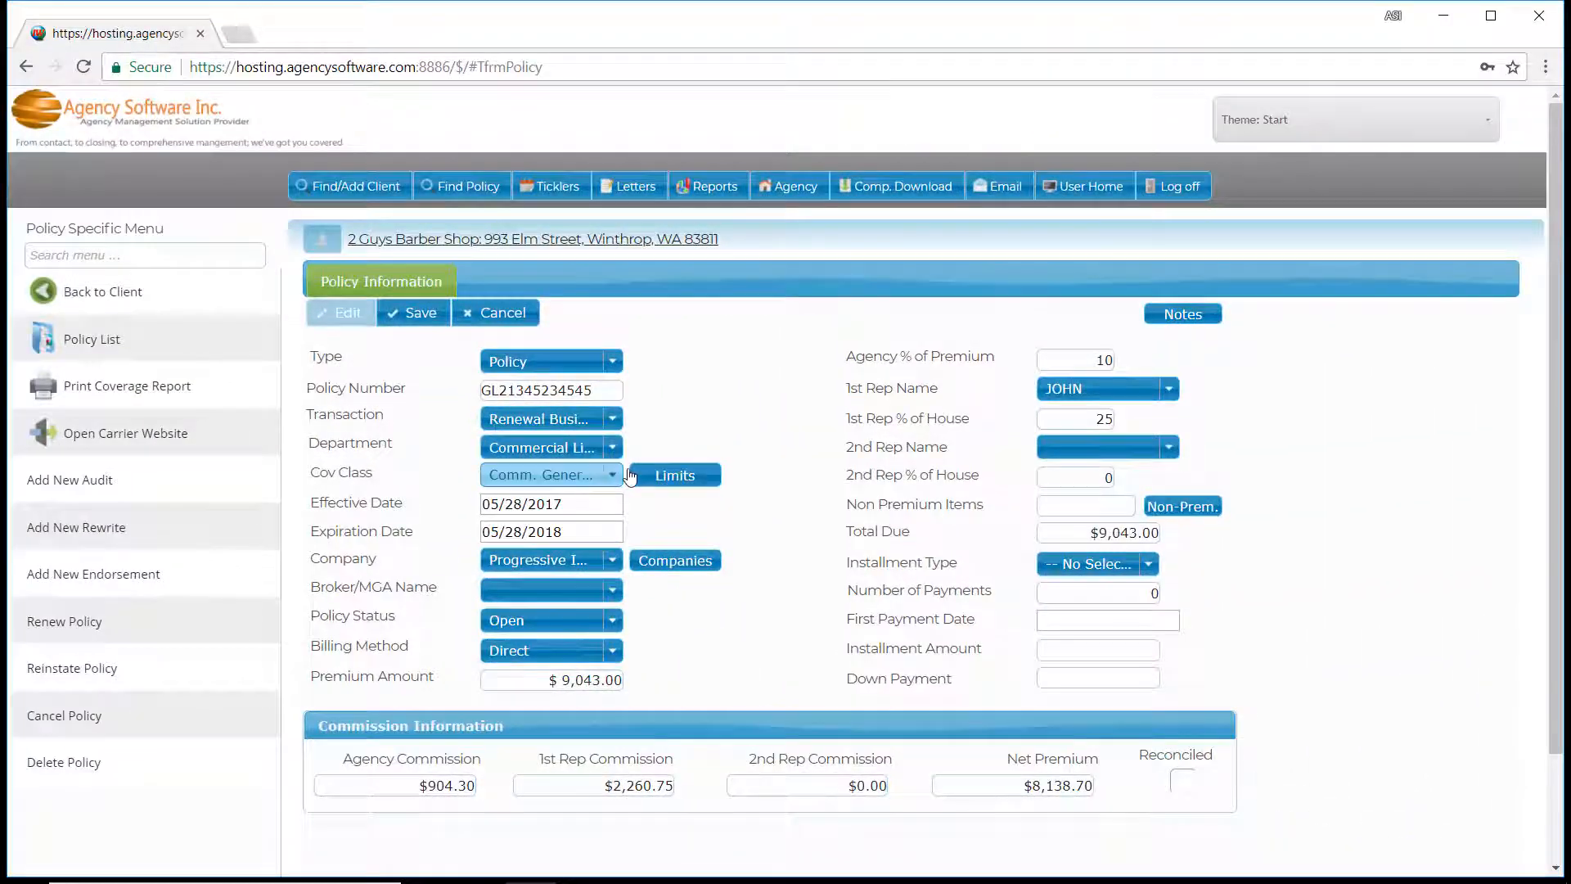
{"action": "left_click", "coordinate": [685, 480]}
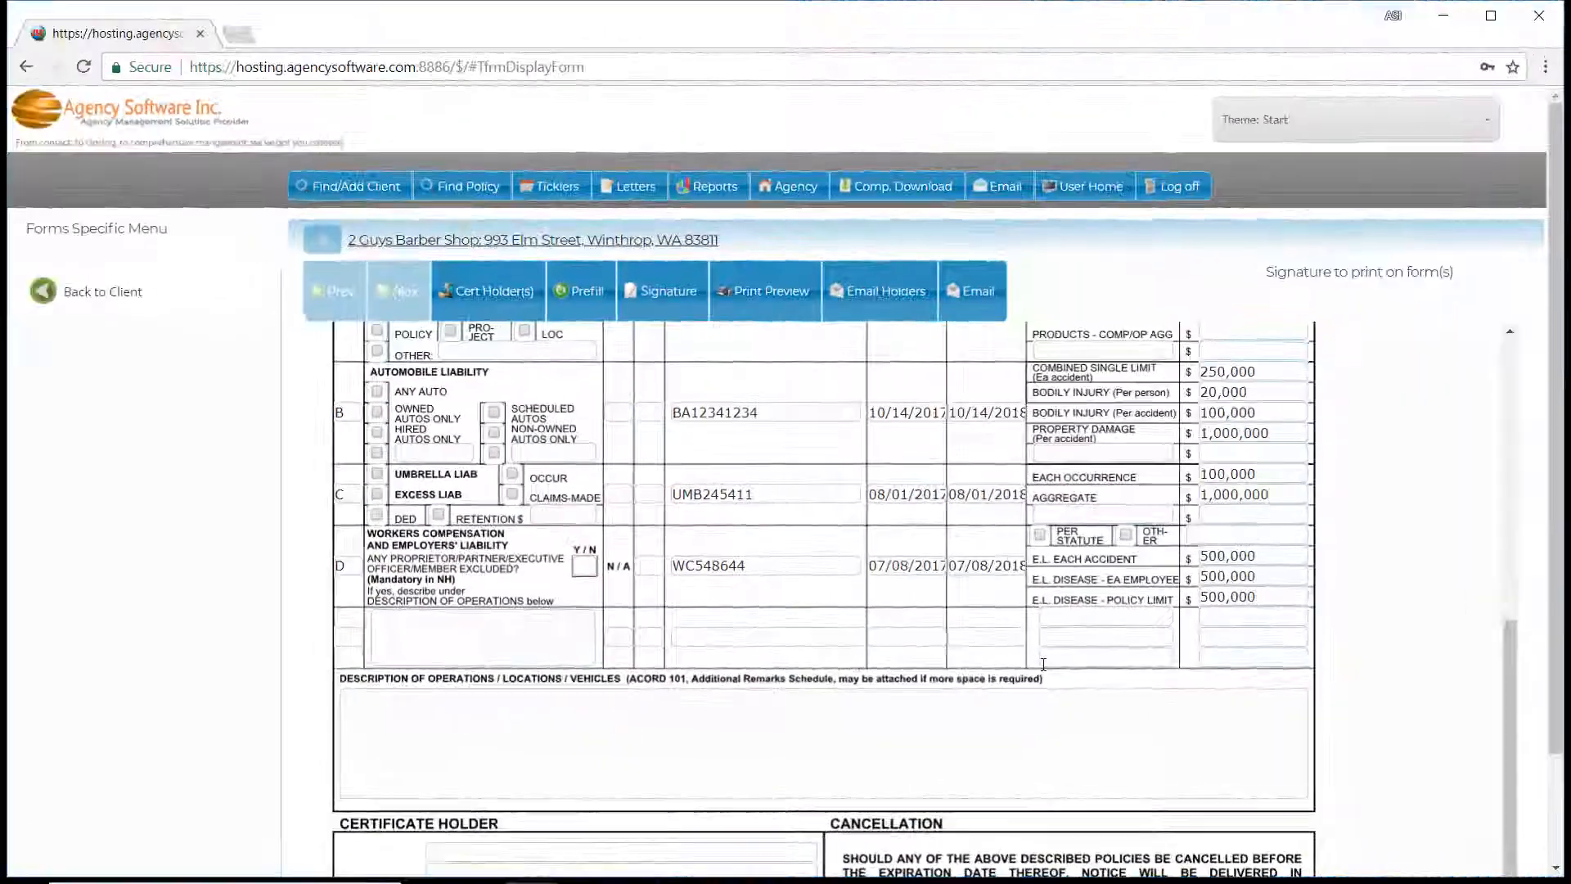
Enter "Here is where I can type a generic description of operations." as the description of operations and "Master" as the certificate holder.
{"action": "scroll", "coordinate": [1043, 664], "scroll_direction": "down", "scroll_amount": 1}
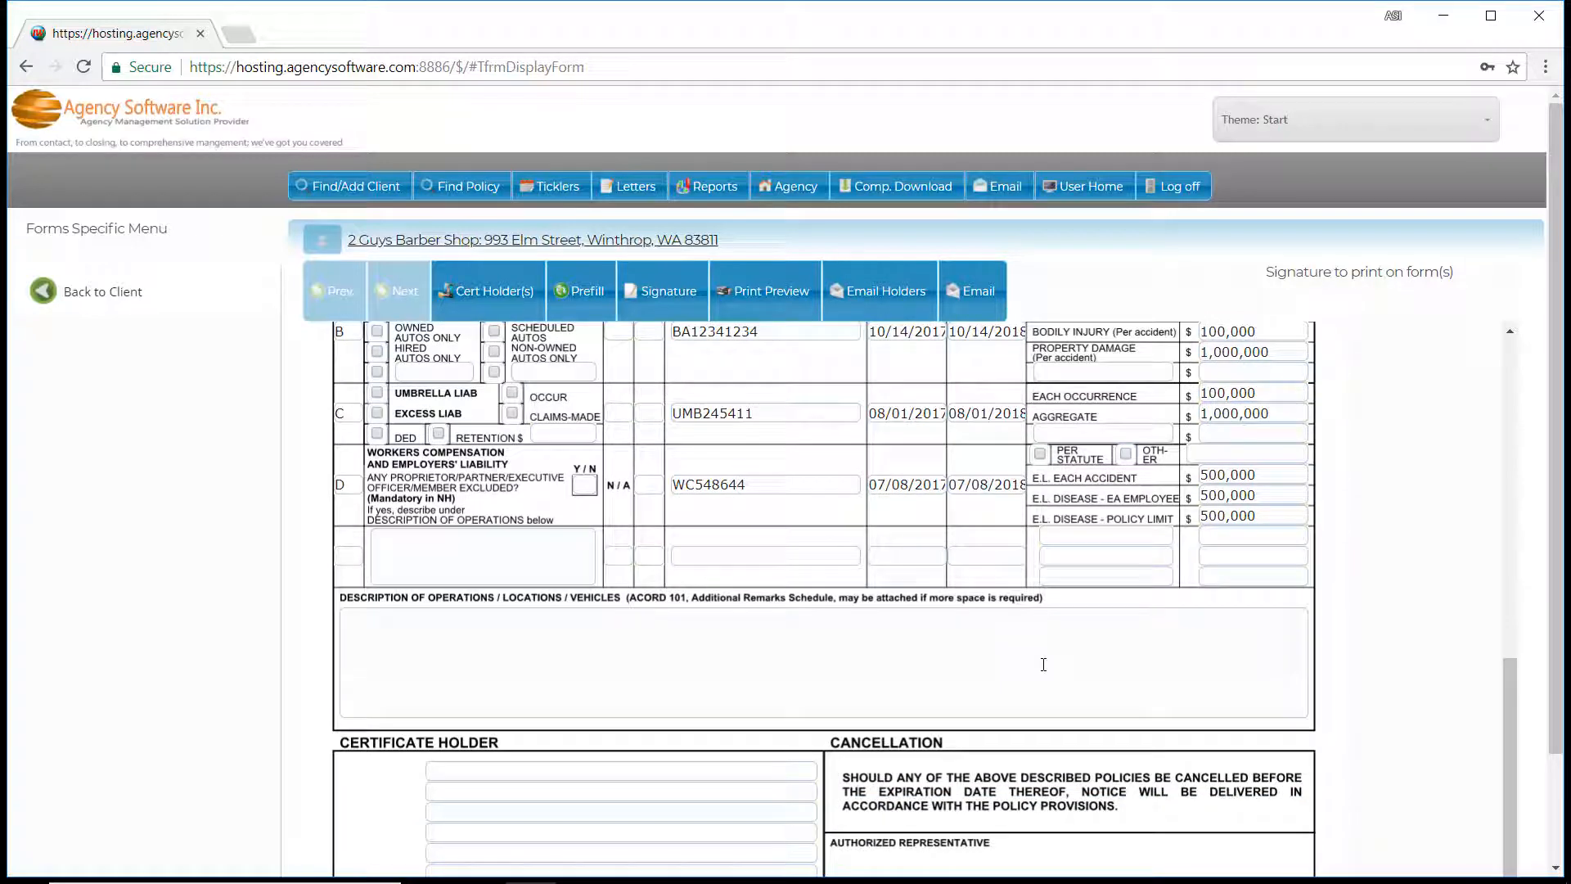
{"action": "left_click", "coordinate": [1043, 667]}
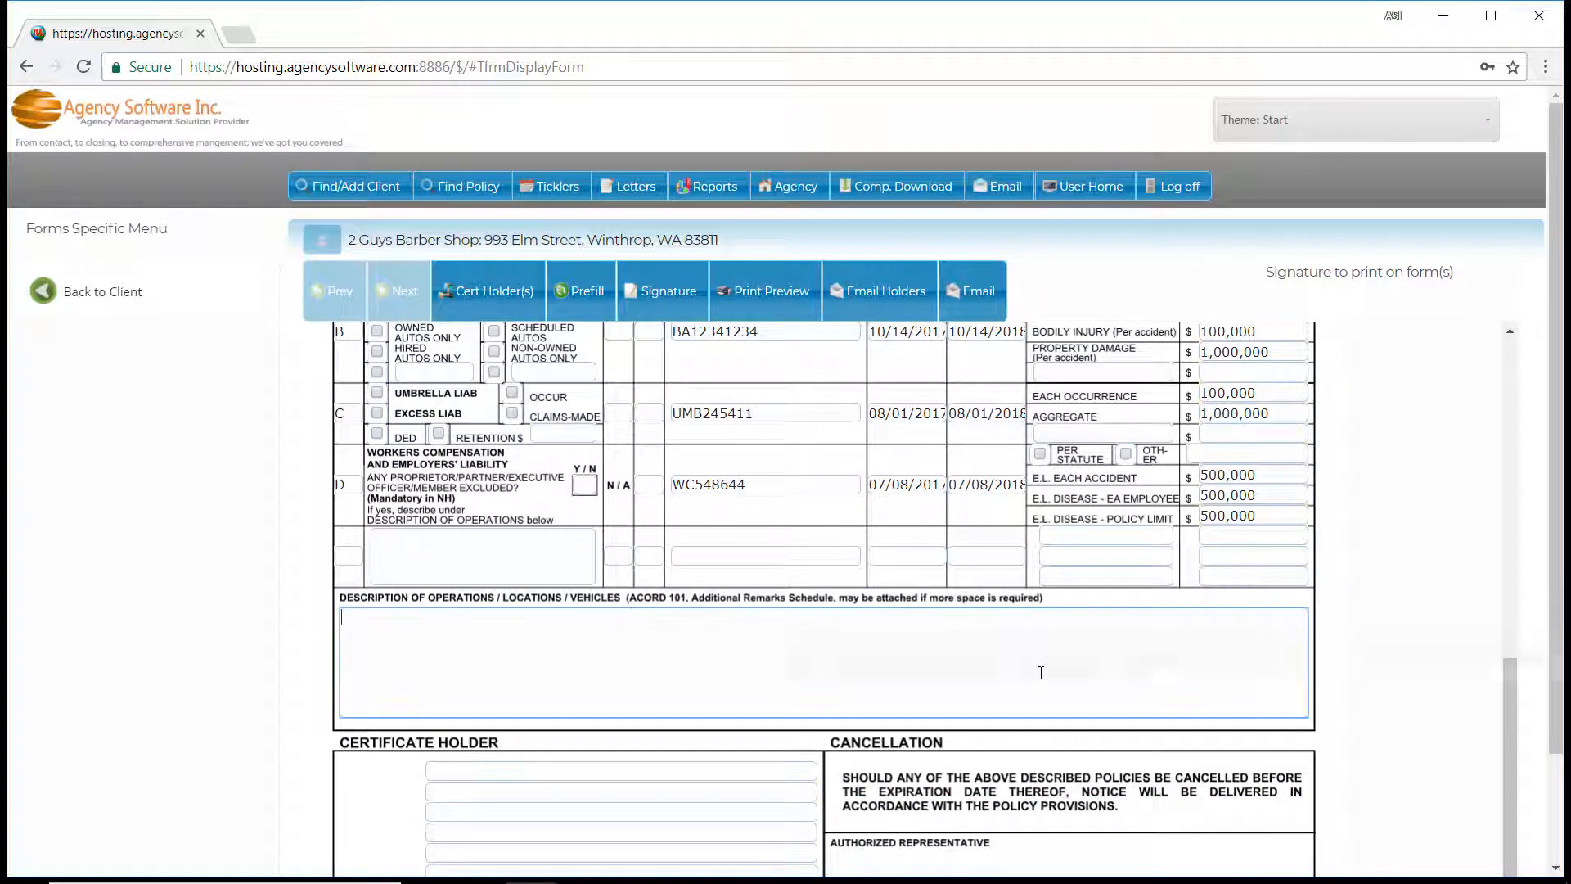
{"action": "type", "text": "Here is where I can type a generic d"}
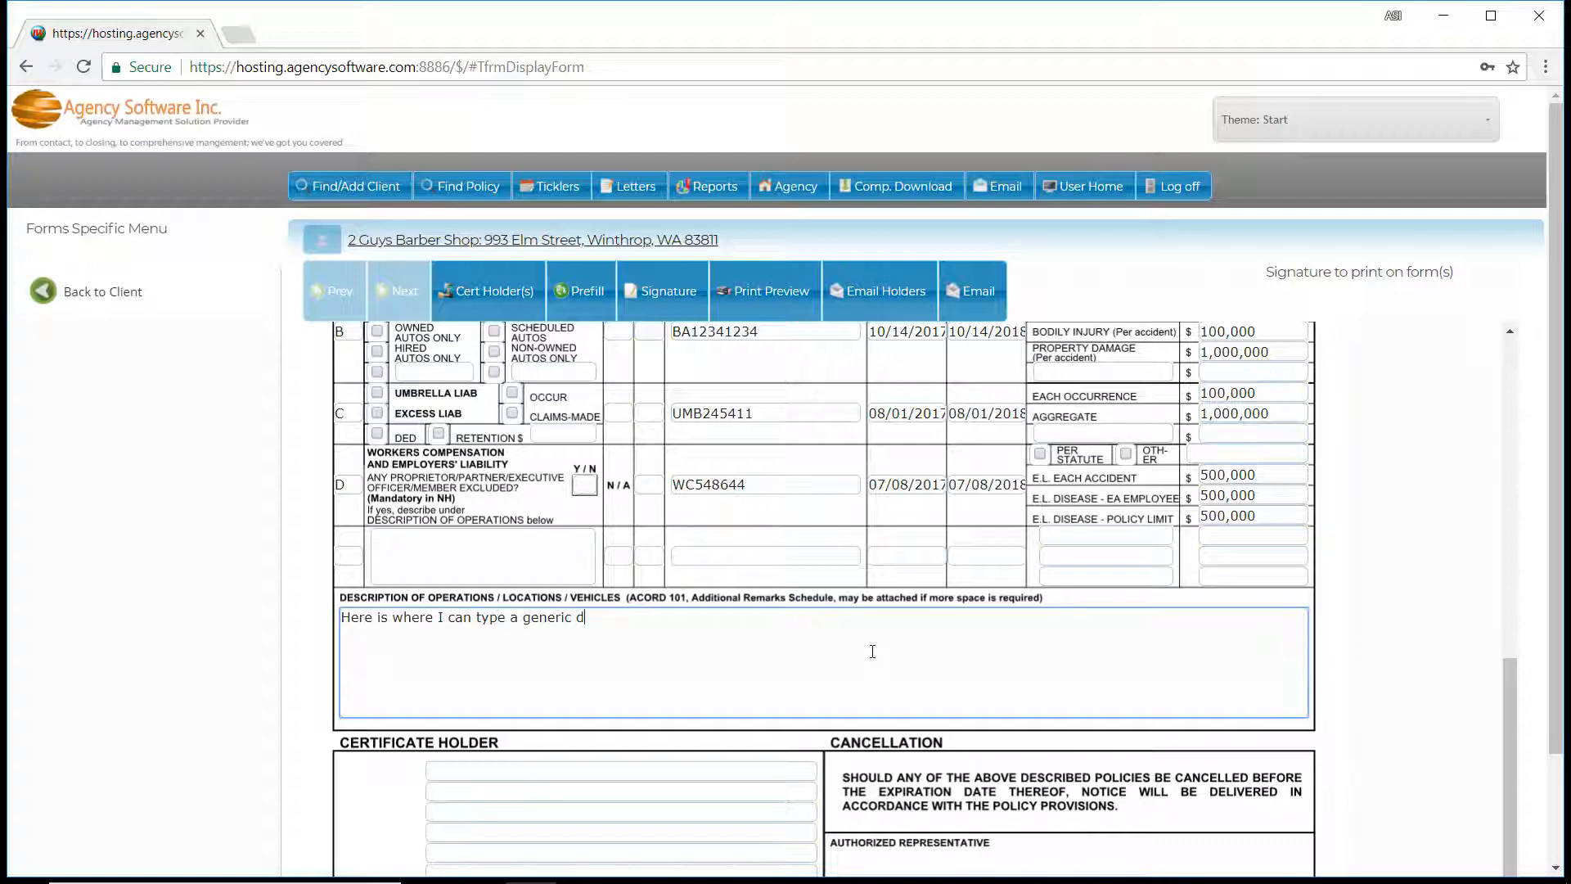
{"action": "type", "text": "escription of operations."}
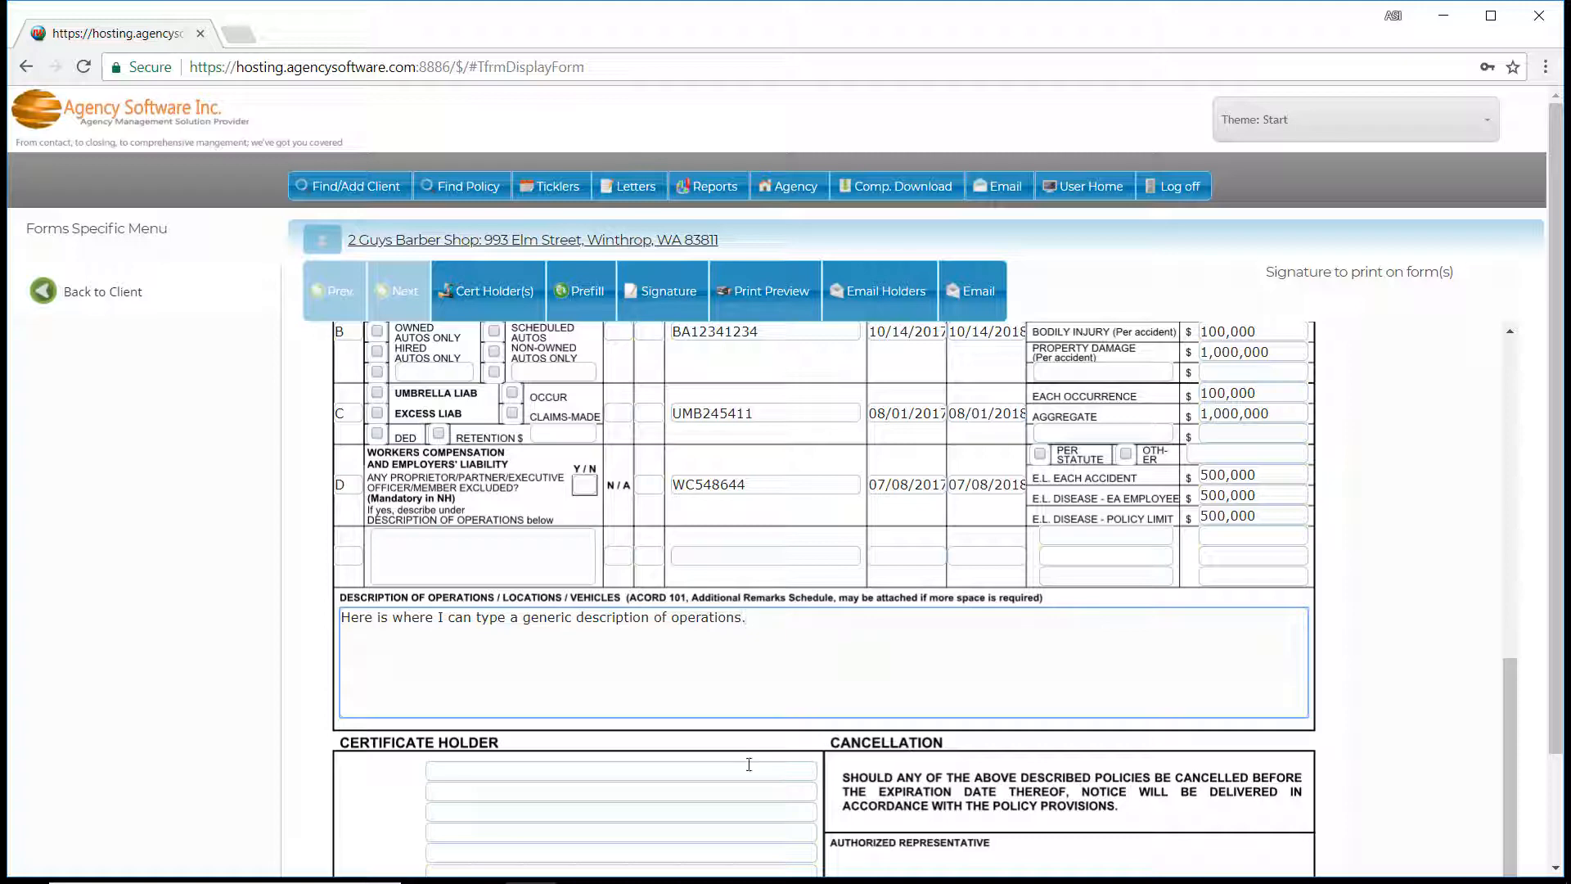
{"action": "left_click", "coordinate": [749, 764]}
{"action": "type", "text": "Master"}
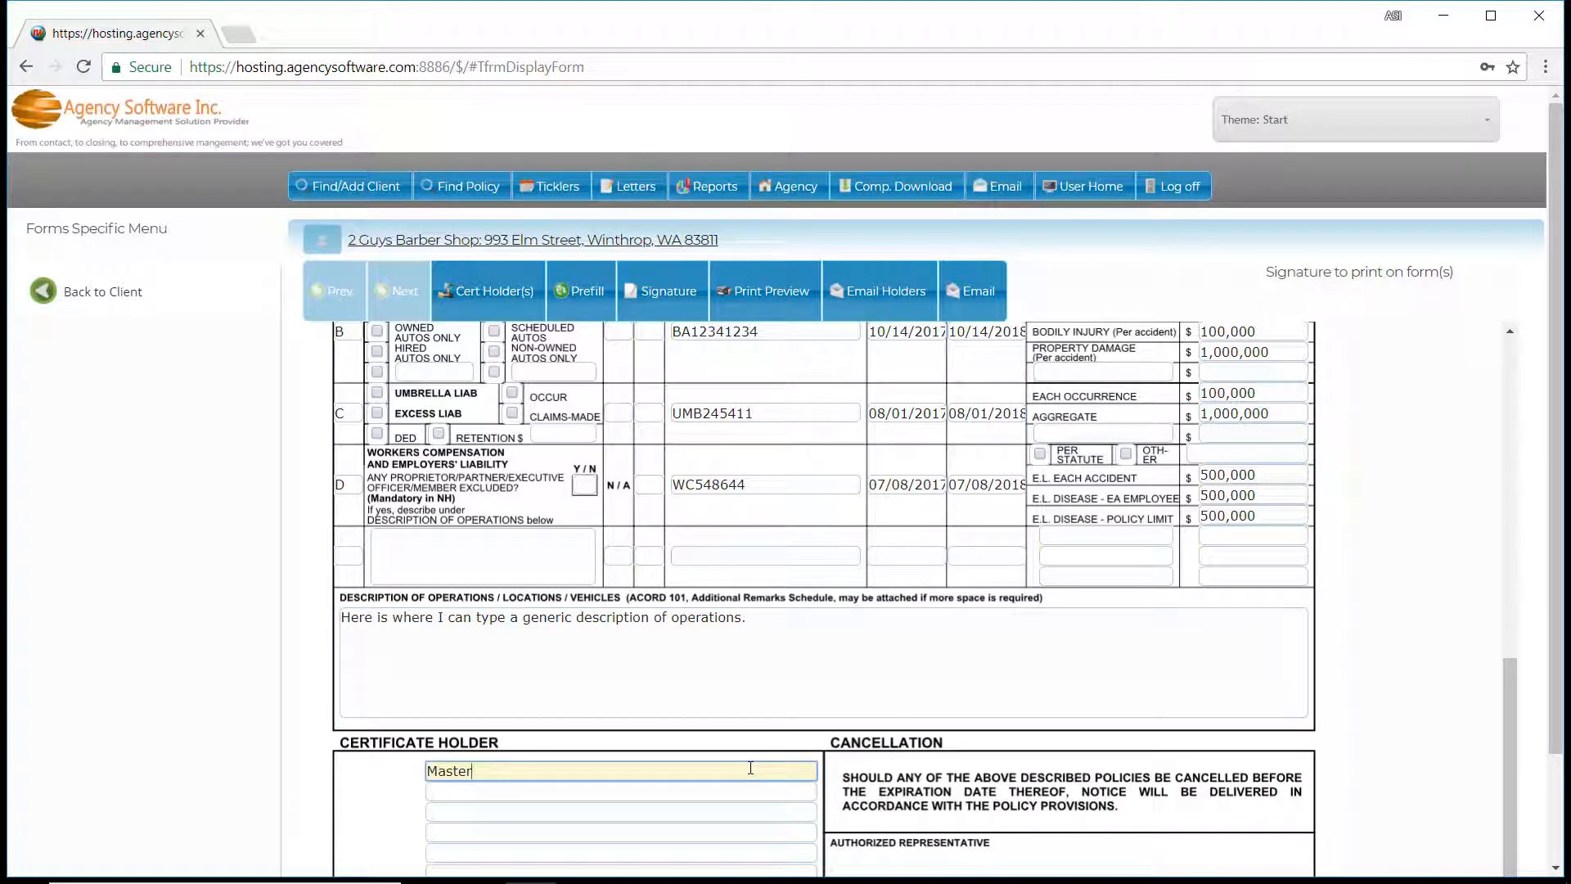
Add a new certificate holder named City of Hayden and fill in its street address, city, state and ZIP.
{"action": "left_click", "coordinate": [495, 292]}
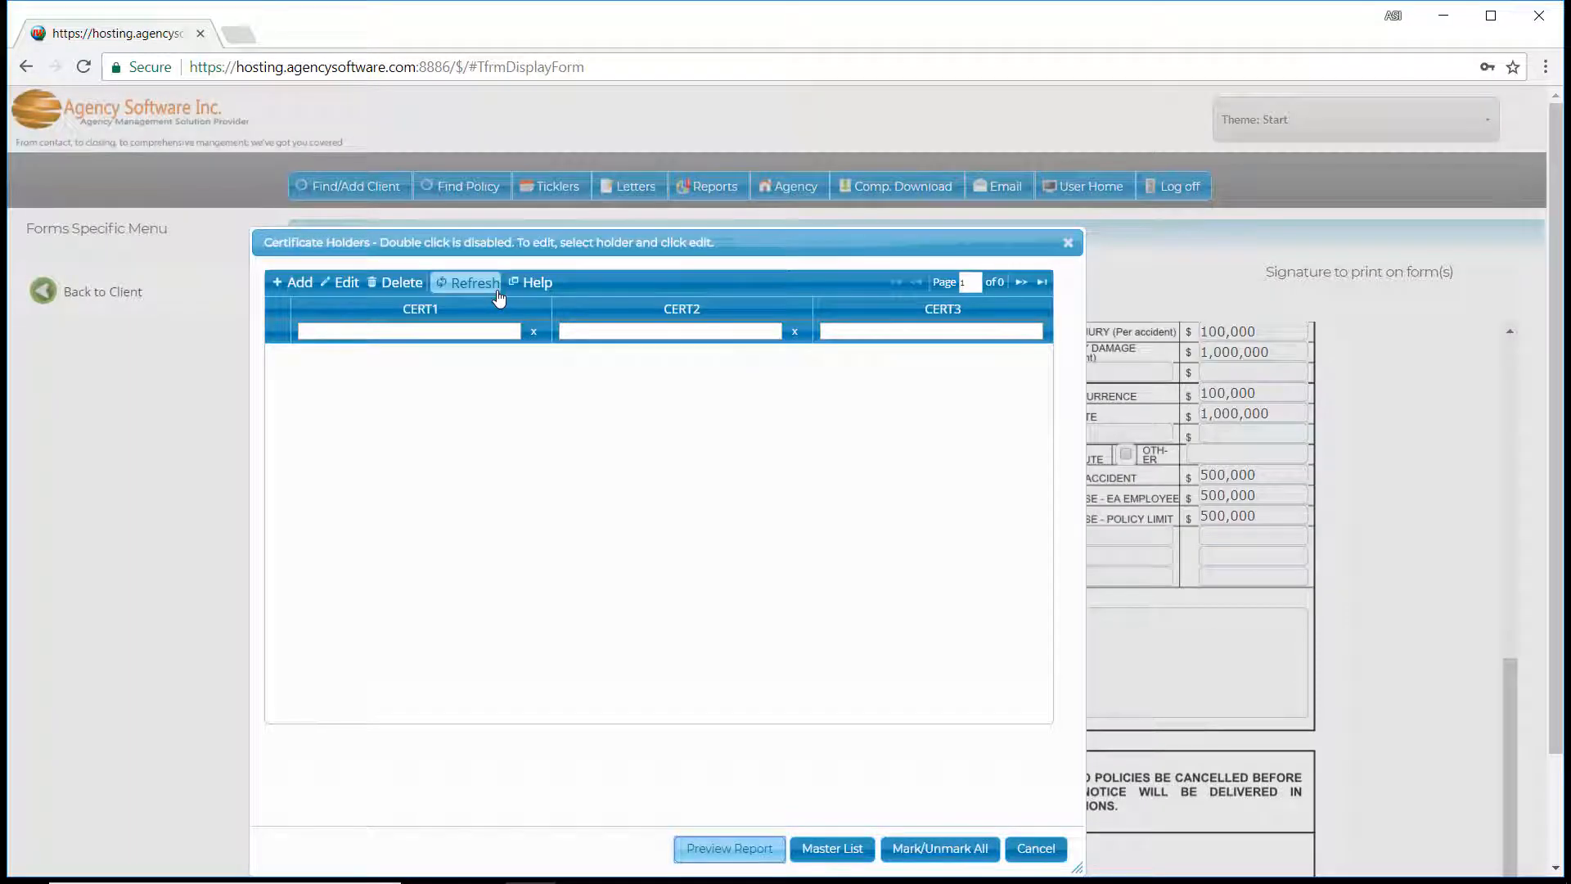
{"action": "left_click", "coordinate": [283, 284]}
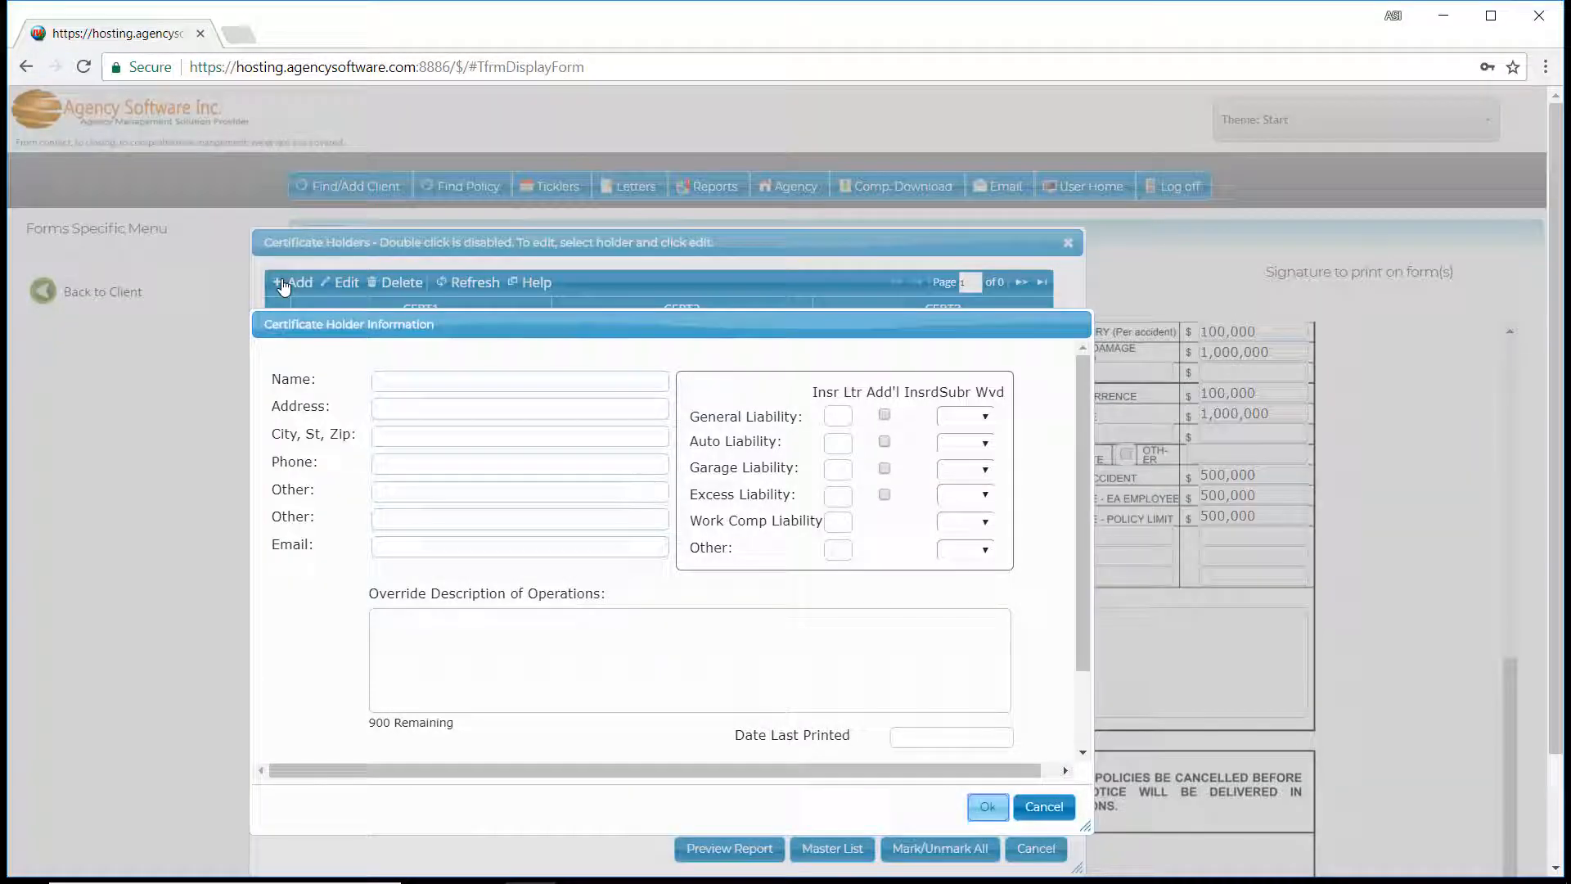
{"action": "left_click", "coordinate": [394, 380]}
{"action": "type", "text": "City of Hay"}
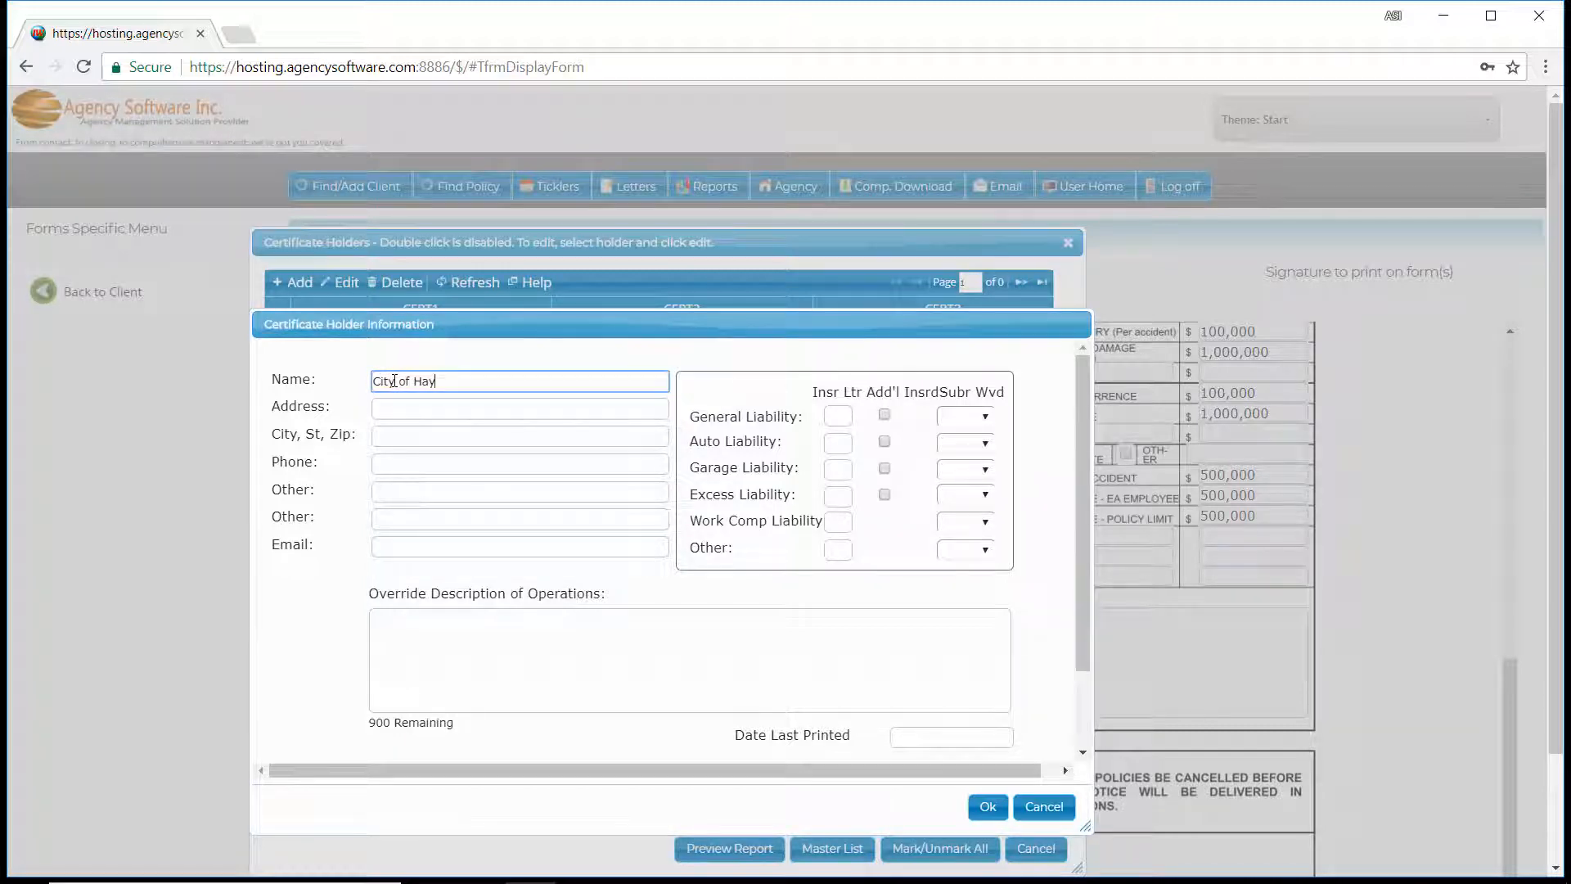
{"action": "type", "text": "den"}
{"action": "key", "text": "Tab"}
{"action": "type", "text": "111 W. Government"}
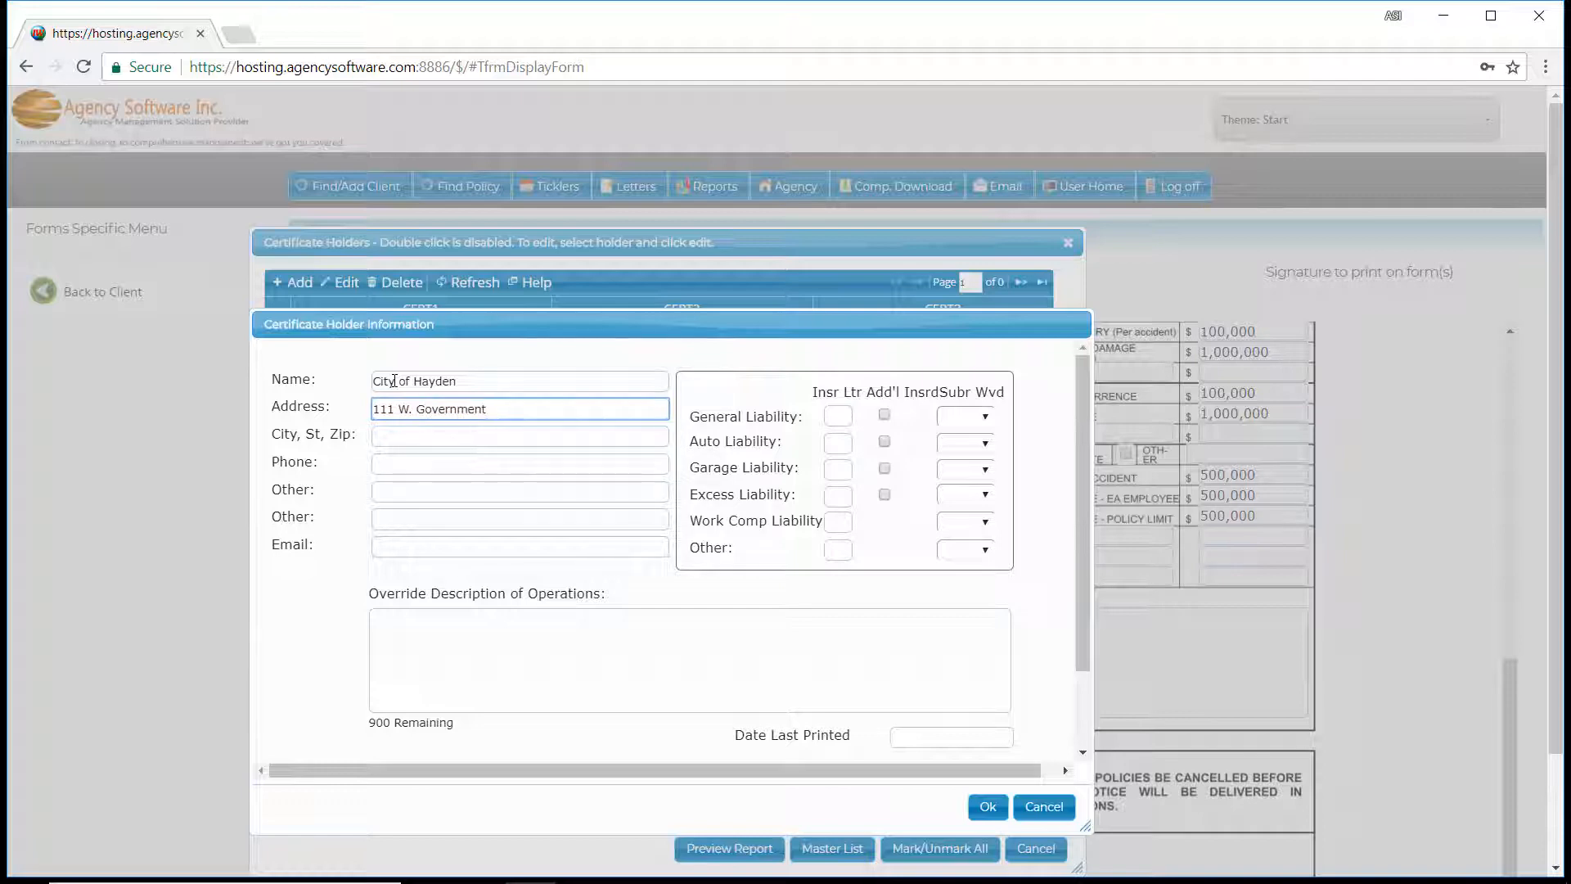
{"action": "key", "text": "Tab"}
{"action": "type", "text": "Hayden, ID 83835"}
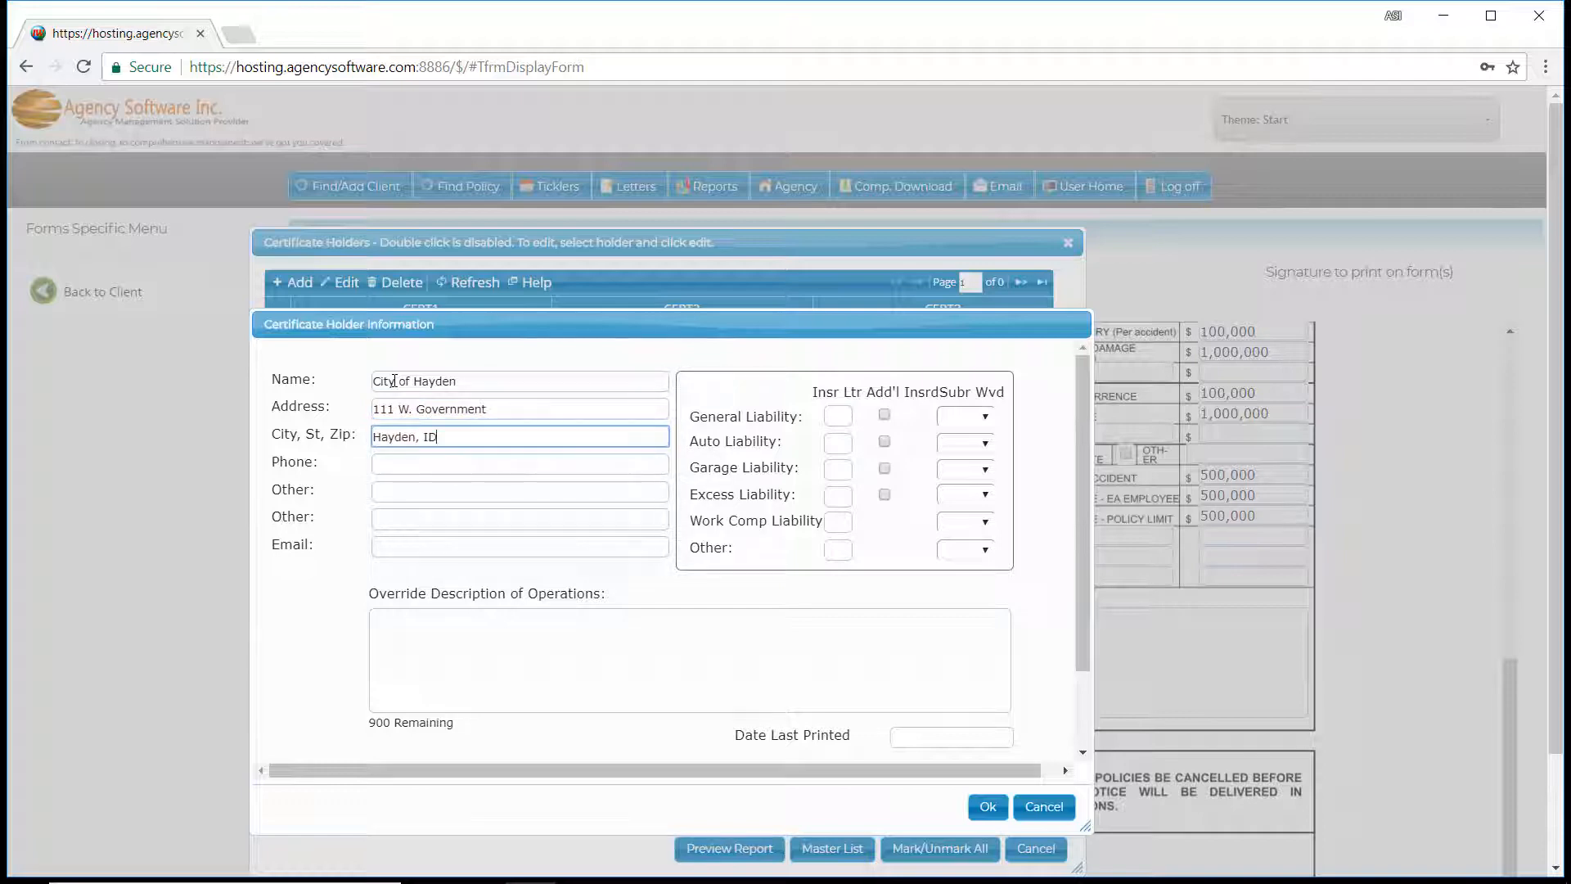
Fill in the new certificate holder's phone number and contact e-mail.
{"action": "key", "text": "Tab"}
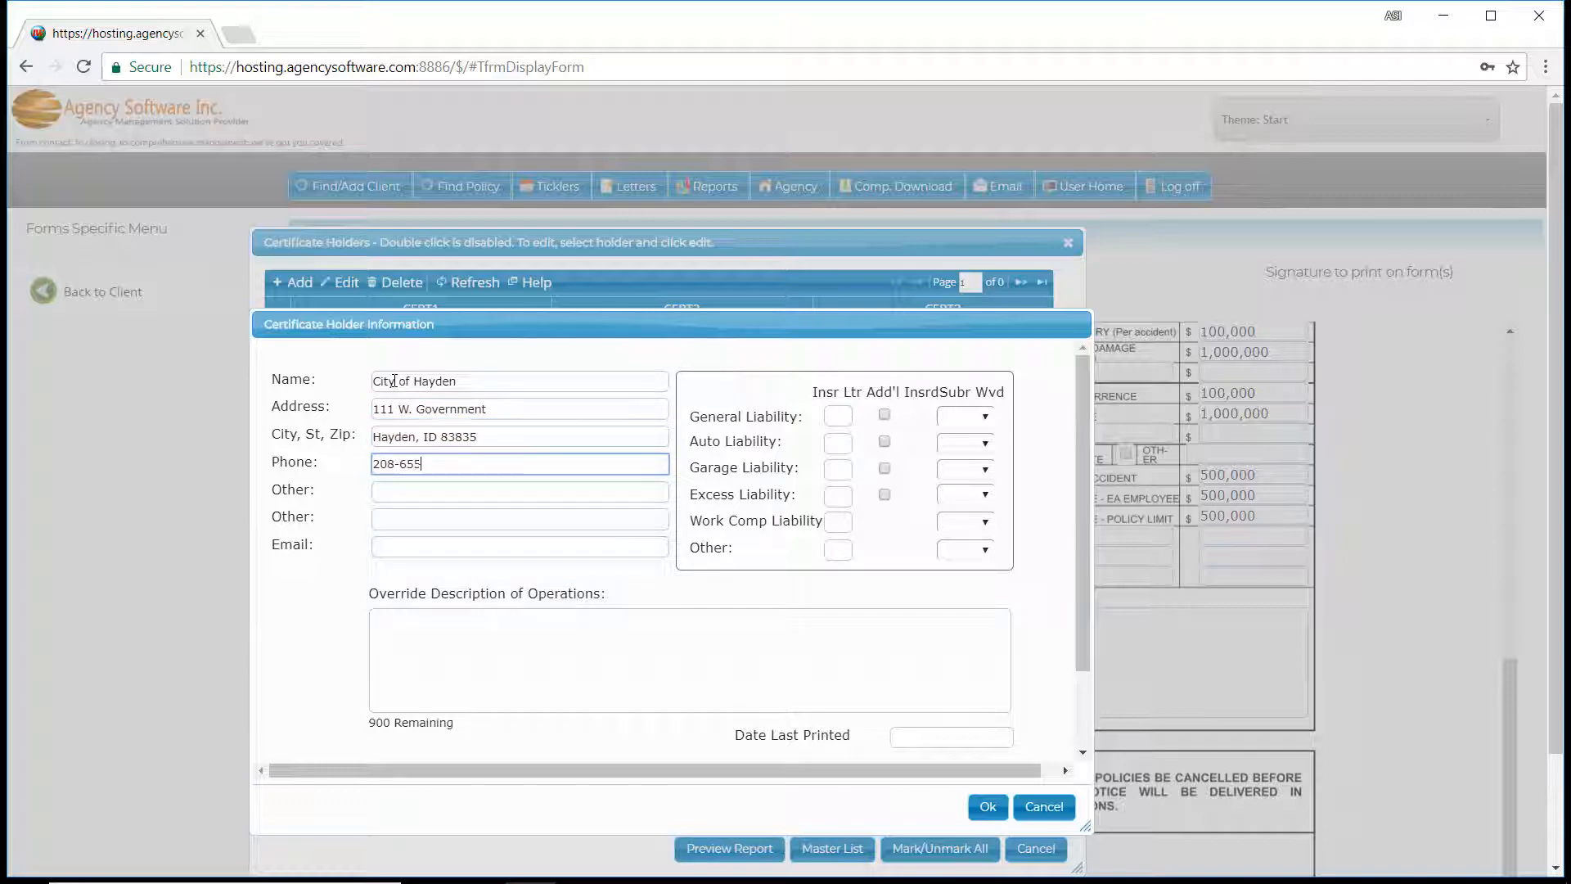
{"action": "key", "text": "Tab"}
{"action": "key", "text": "Tab"}
{"action": "key", "text": "Tab"}
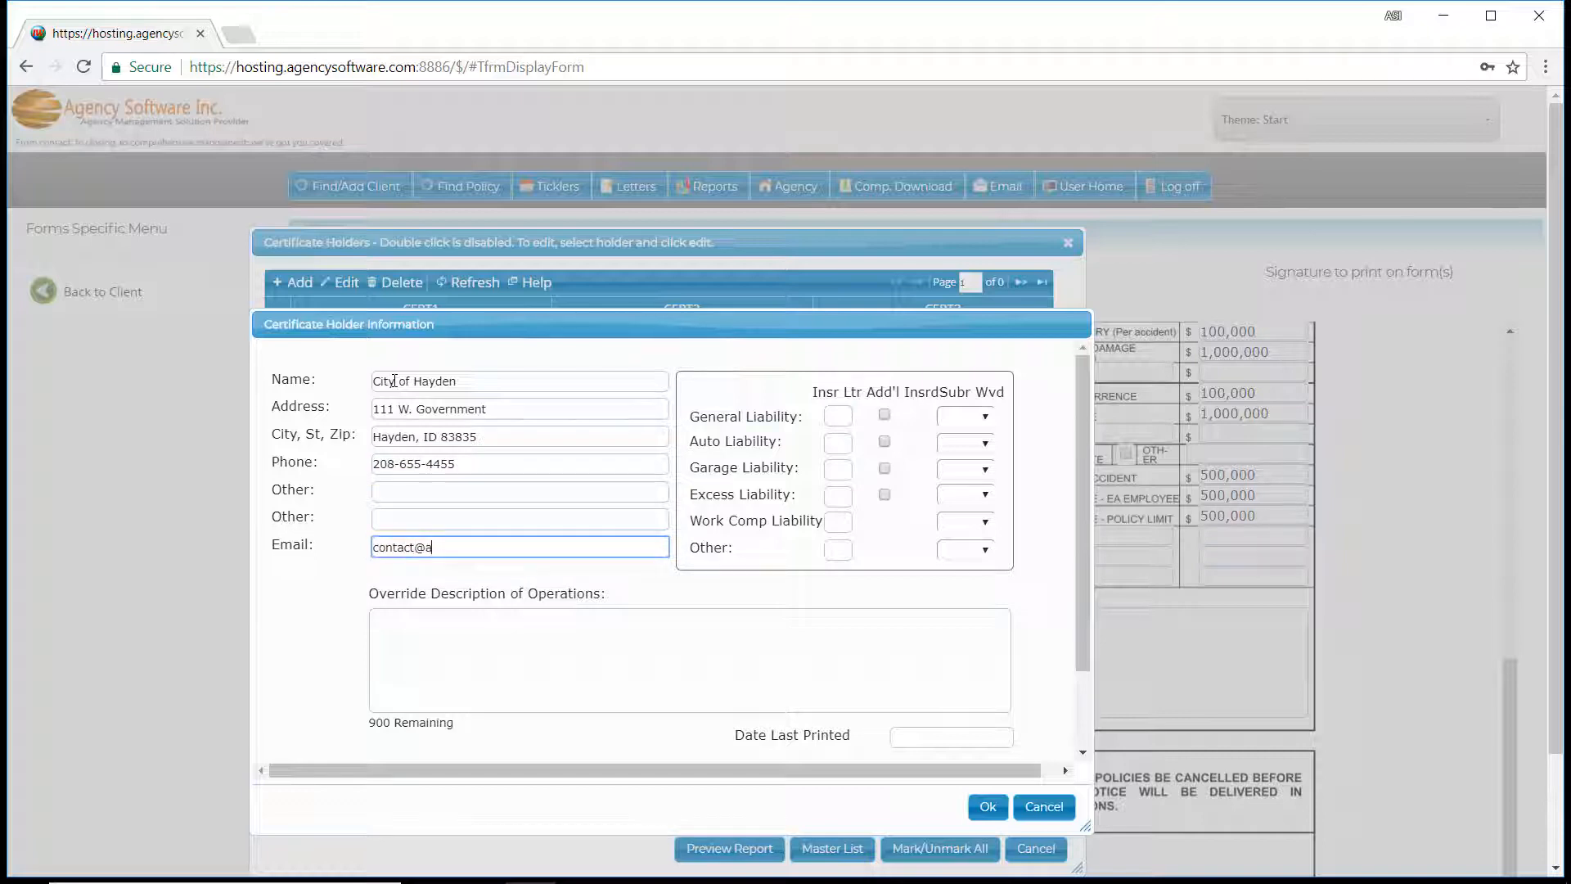
Override the holder's description of operations with "This is where I type the information pertaining to this particular holder." and save the holder.
{"action": "left_click", "coordinate": [425, 625]}
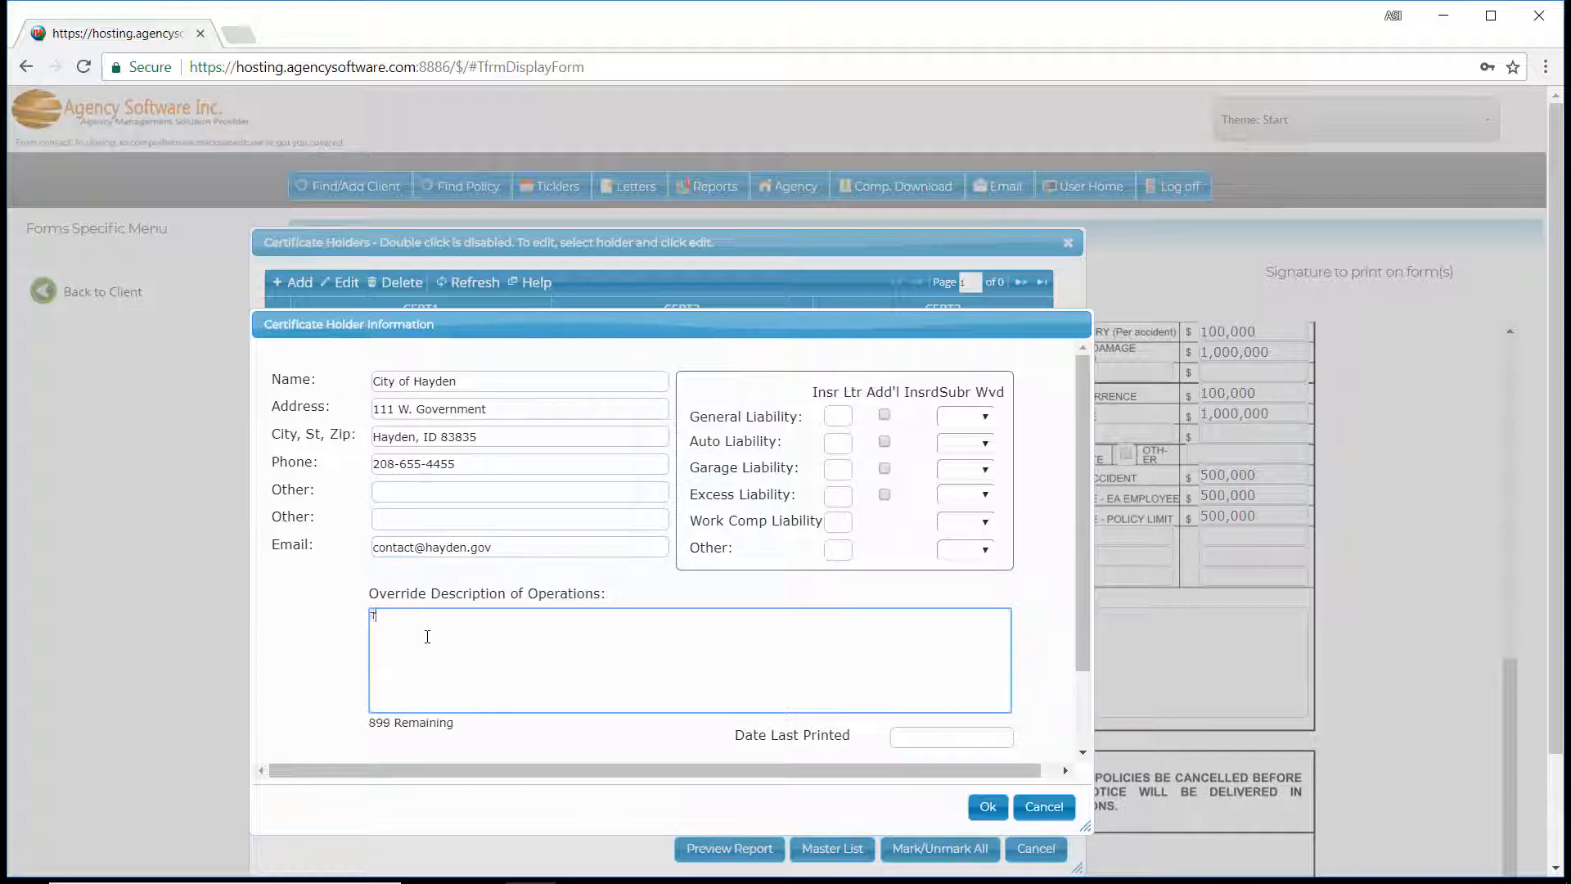
{"action": "type", "text": "This is where I type the information pertaining to this"}
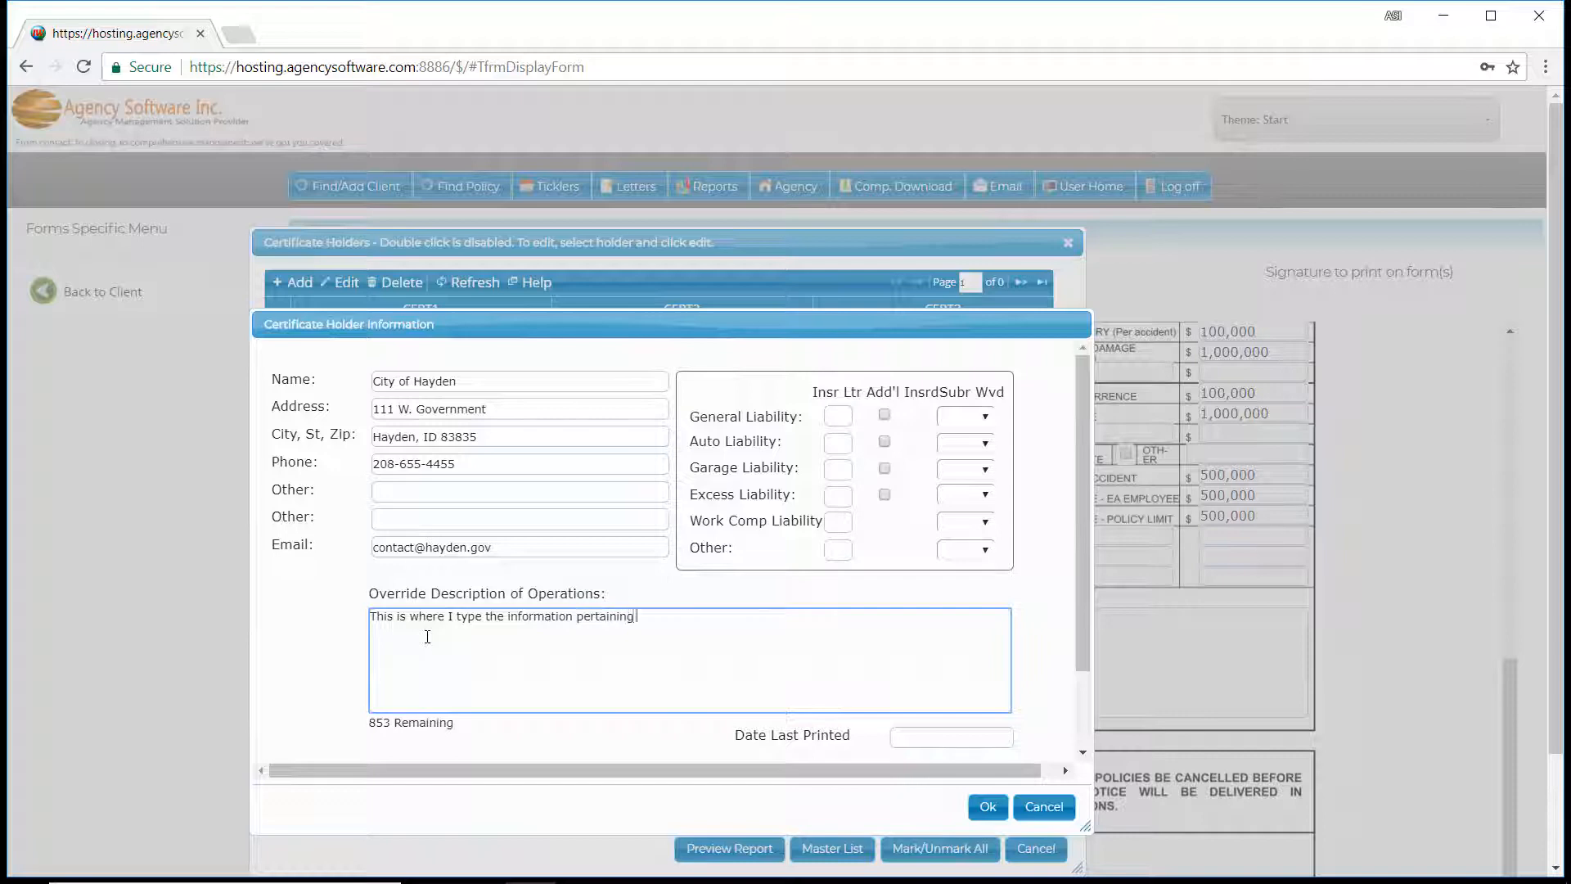
{"action": "type", "text": " particular holder."}
{"action": "left_click", "coordinate": [982, 815]}
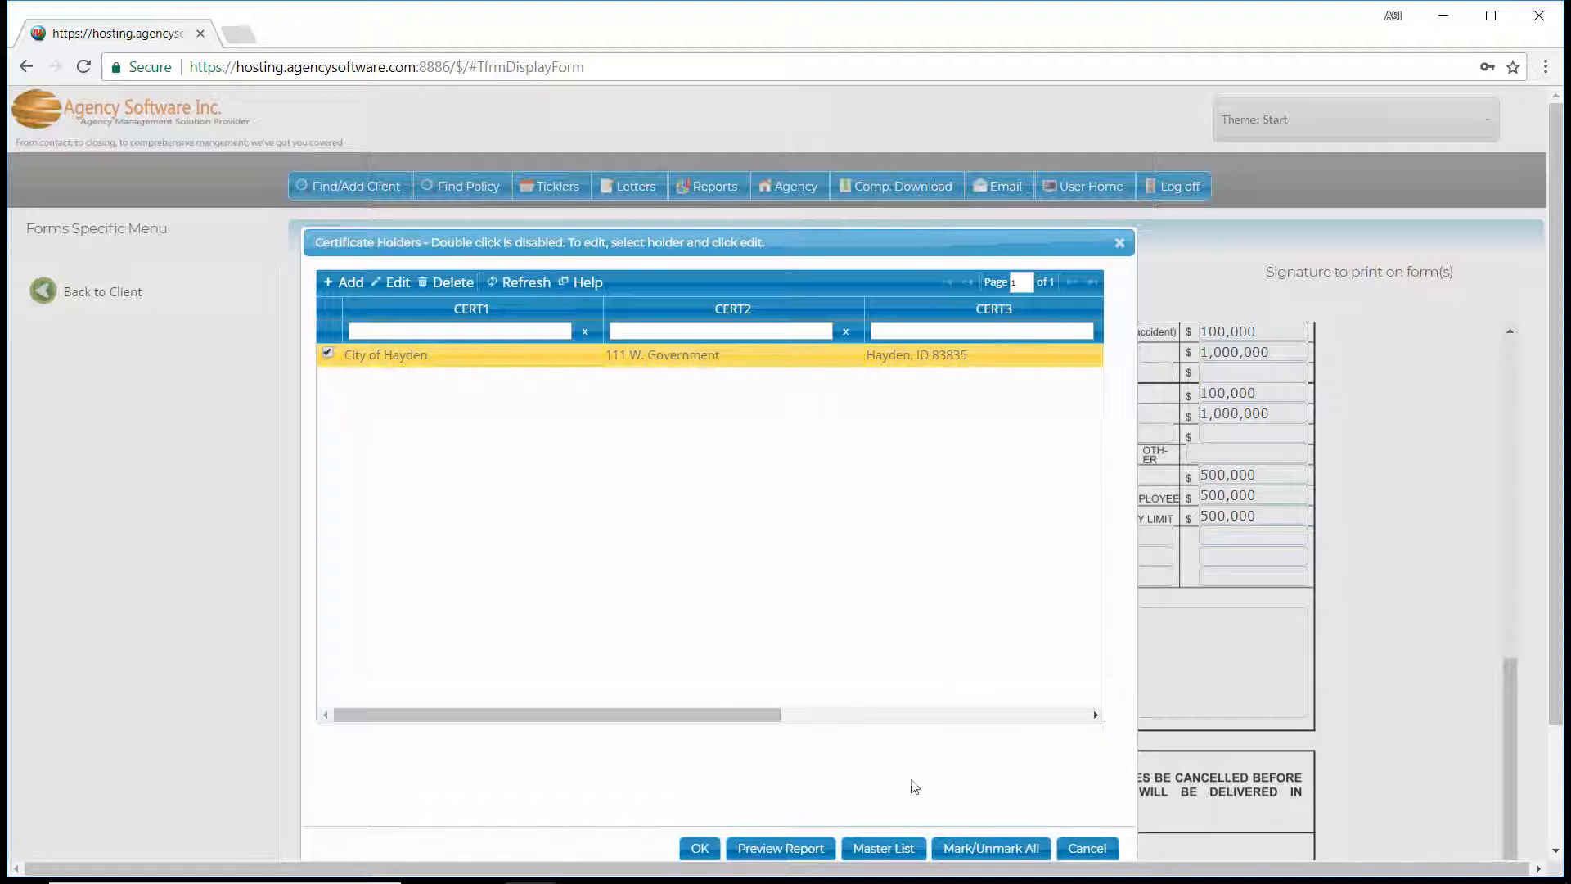
Add City of Post Falls from the master holder list and accept both certificate holders as marked.
{"action": "left_click", "coordinate": [872, 852]}
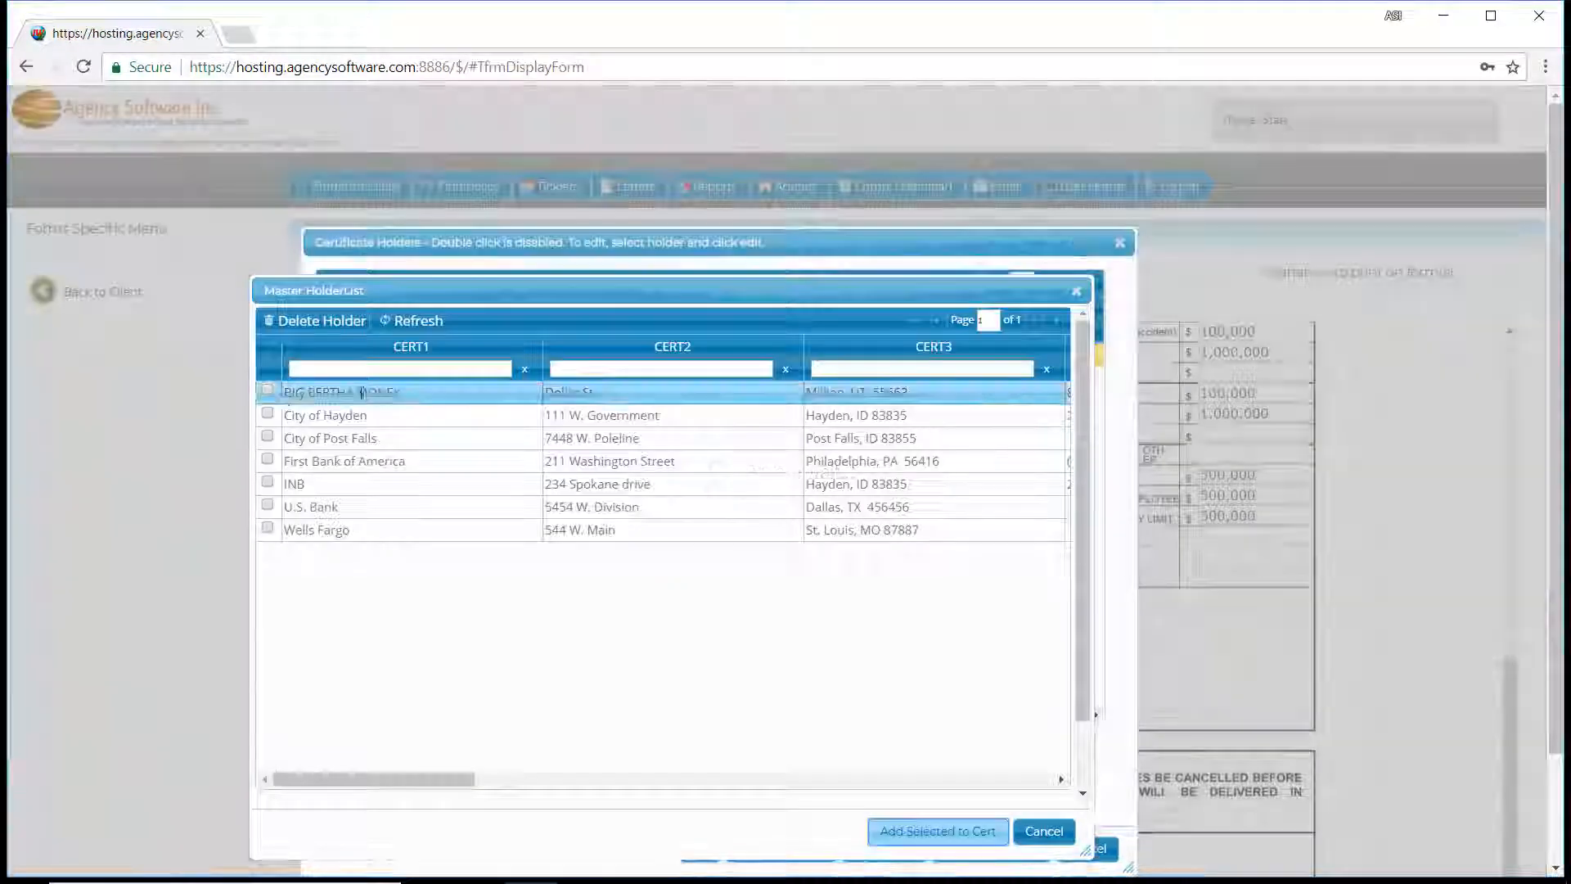
{"action": "left_click", "coordinate": [270, 439]}
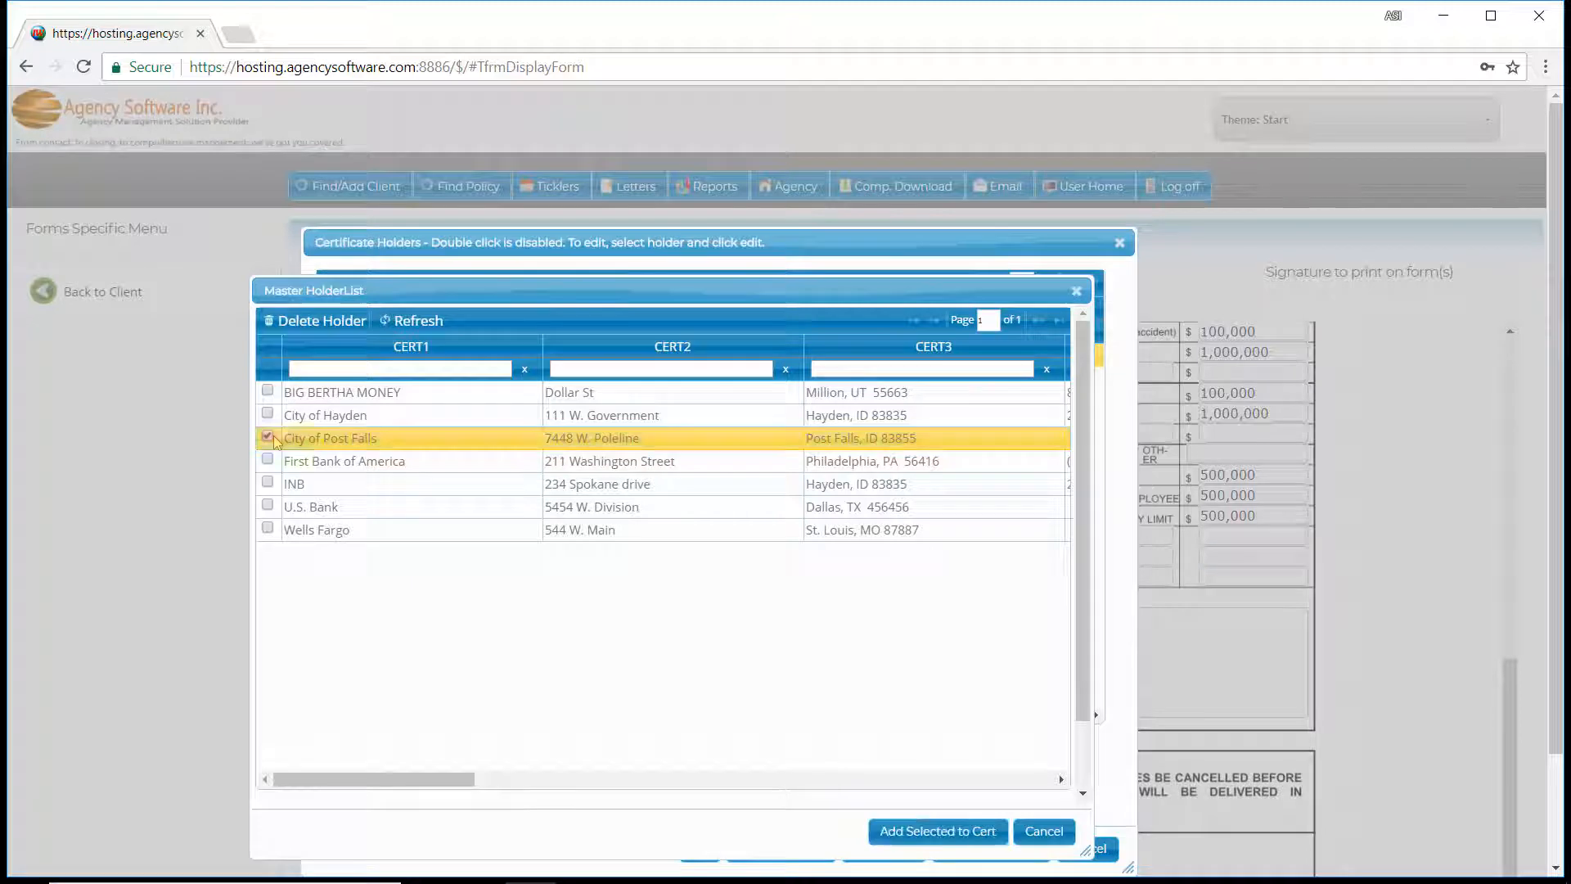
{"action": "left_click", "coordinate": [960, 835]}
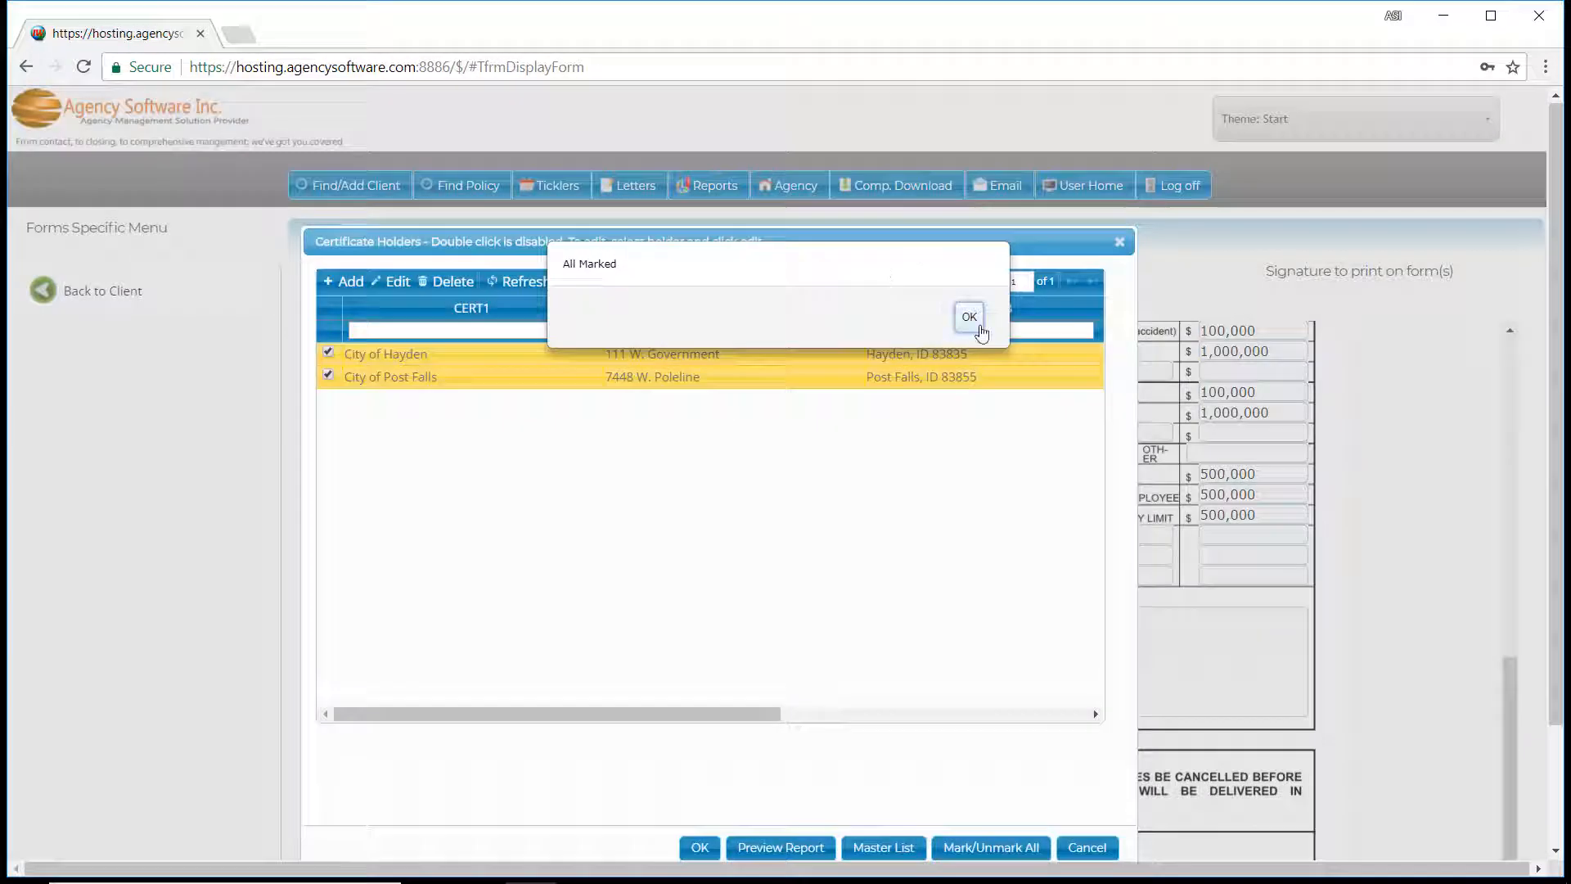
{"action": "left_click", "coordinate": [969, 318]}
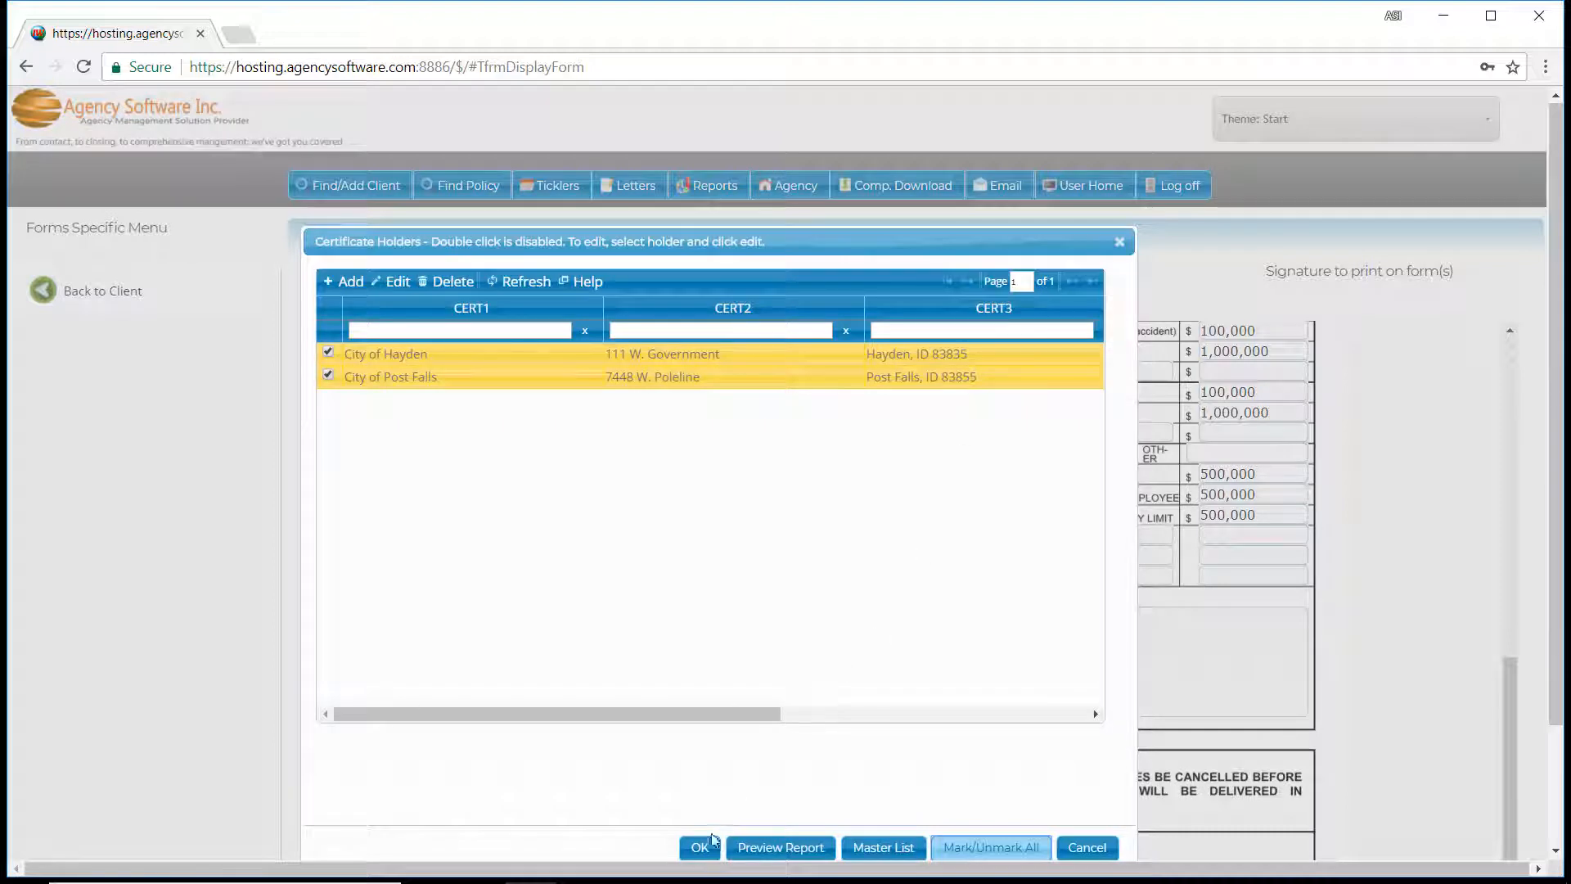
{"action": "left_click", "coordinate": [702, 849]}
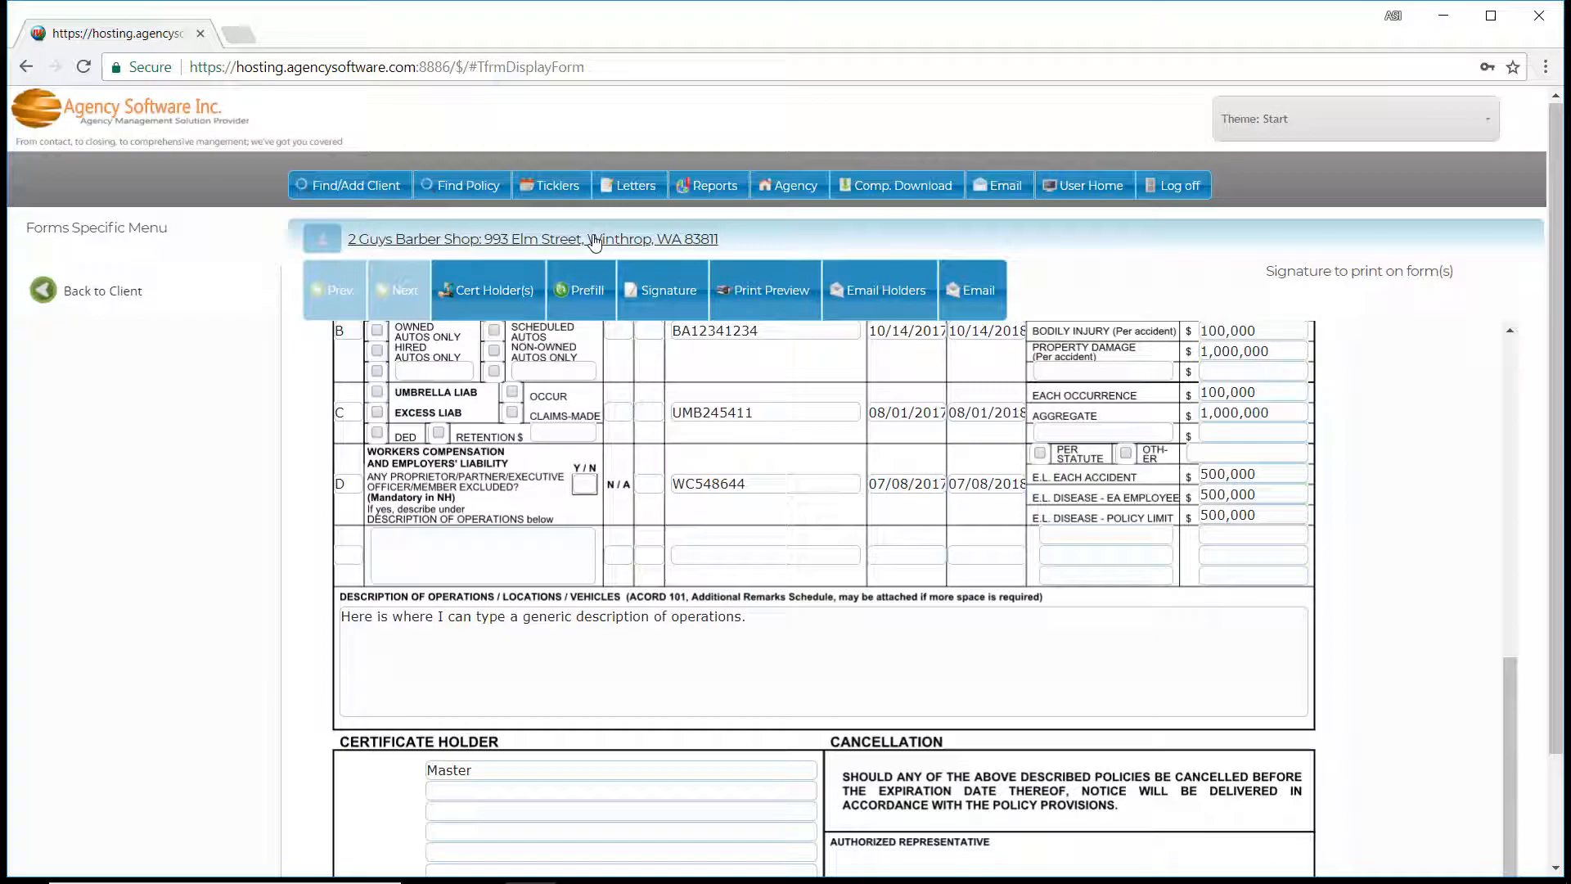
Preview the certificate for printing, examine the pages for the selected holders, and close the preview.
{"action": "left_click", "coordinate": [729, 288]}
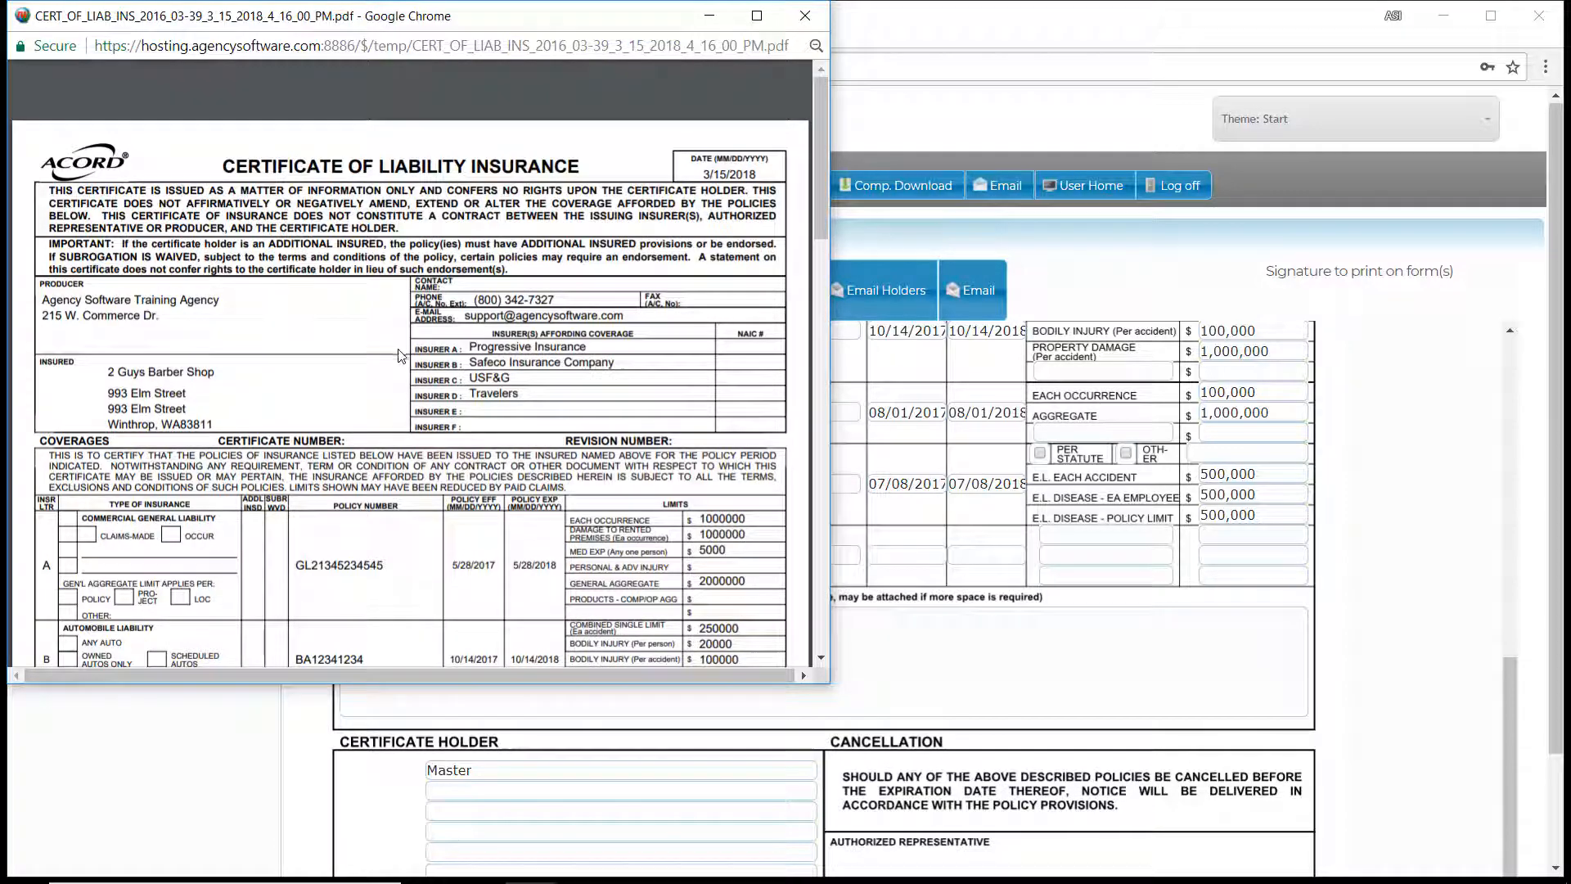
{"action": "scroll", "coordinate": [402, 363], "scroll_direction": "down", "scroll_amount": 8}
{"action": "scroll", "coordinate": [402, 362], "scroll_direction": "down", "scroll_amount": 10}
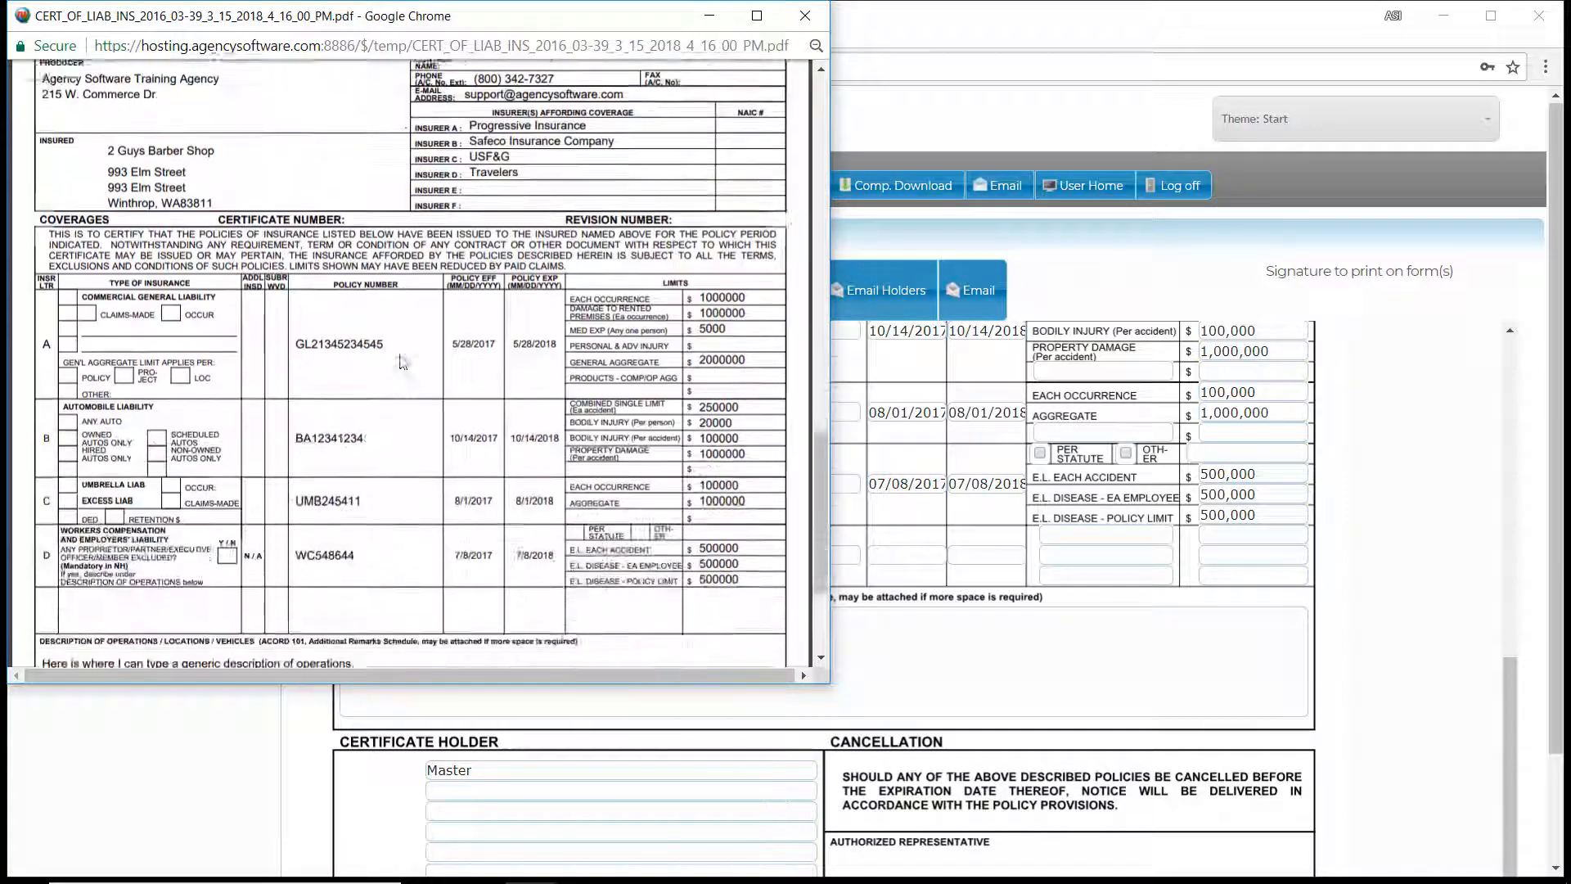
{"action": "left_click", "coordinate": [805, 15]}
Start an e-mail of the certificate, look at the options for adding attachments, and review the sender's e-mail settings.
{"action": "left_click", "coordinate": [985, 296]}
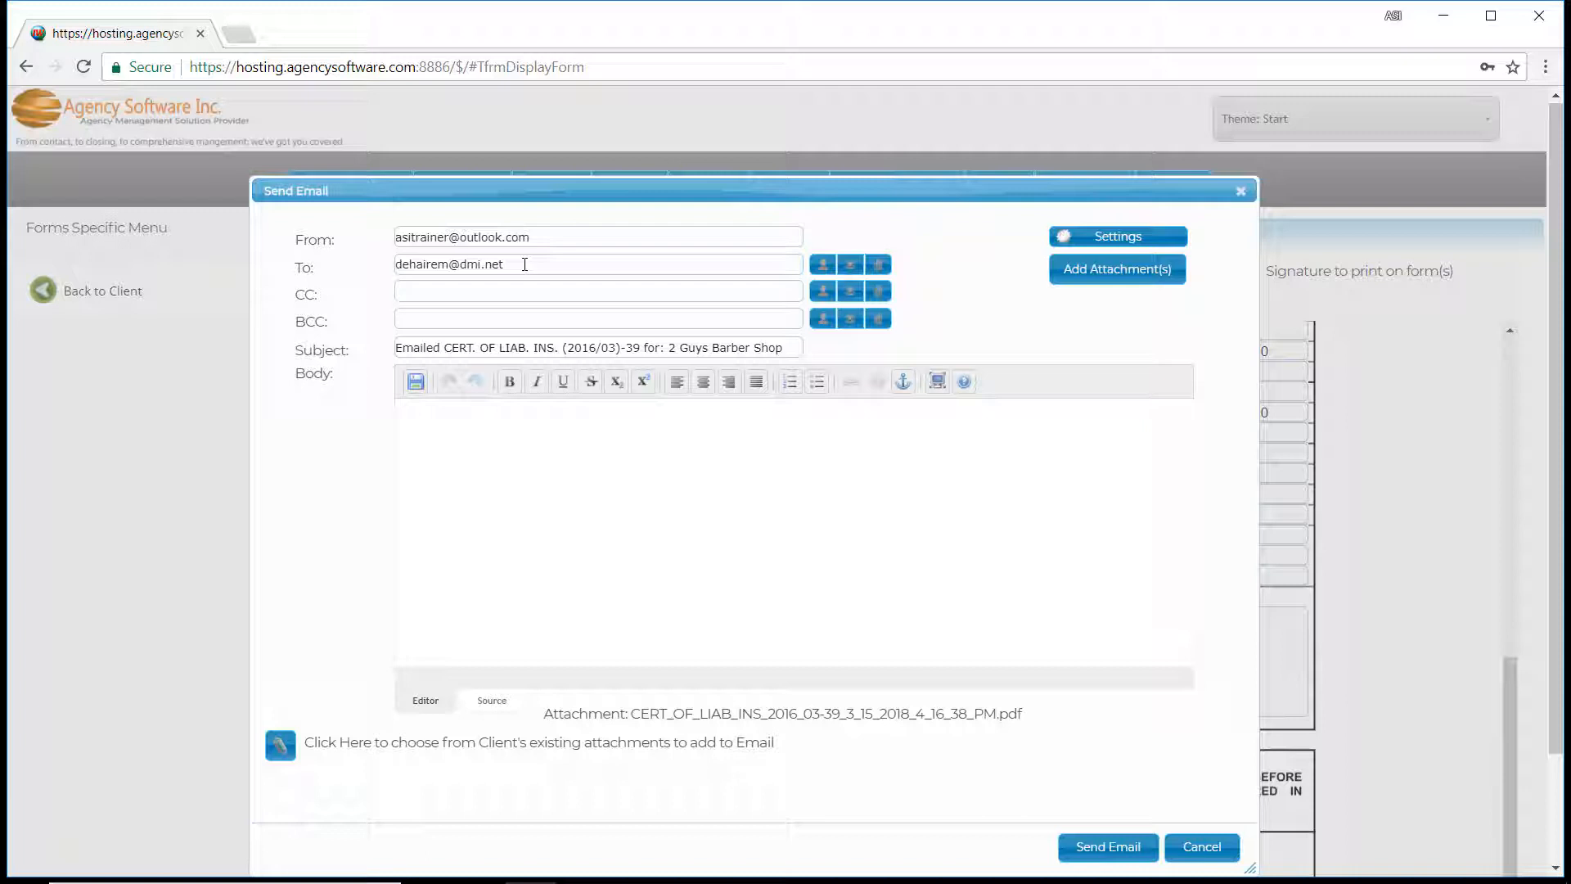
{"action": "left_click", "coordinate": [1092, 275]}
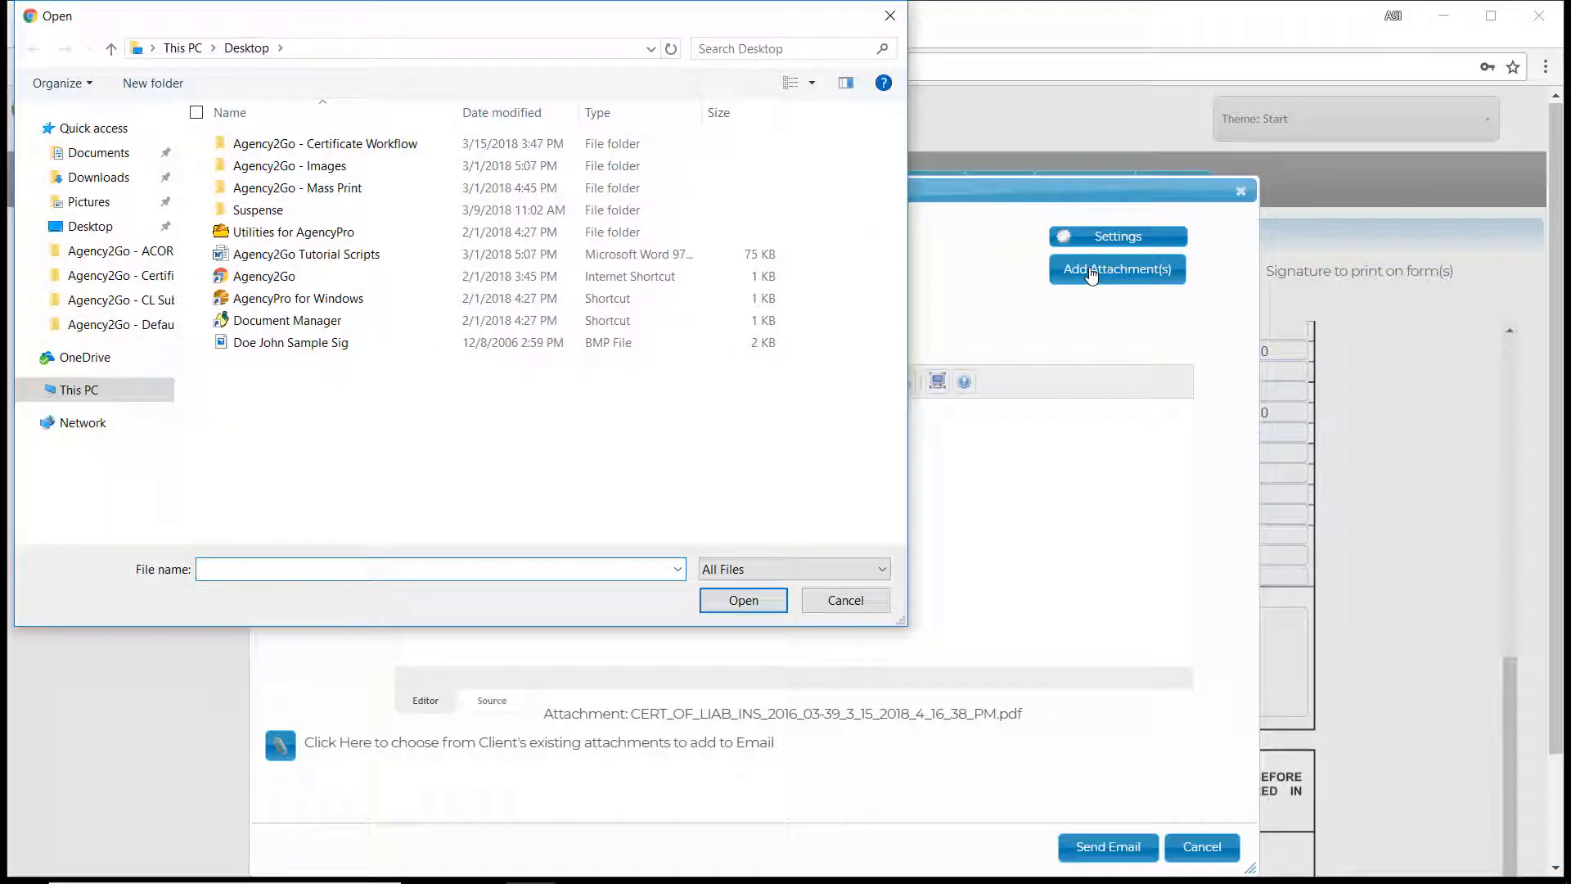
{"action": "left_click", "coordinate": [844, 598]}
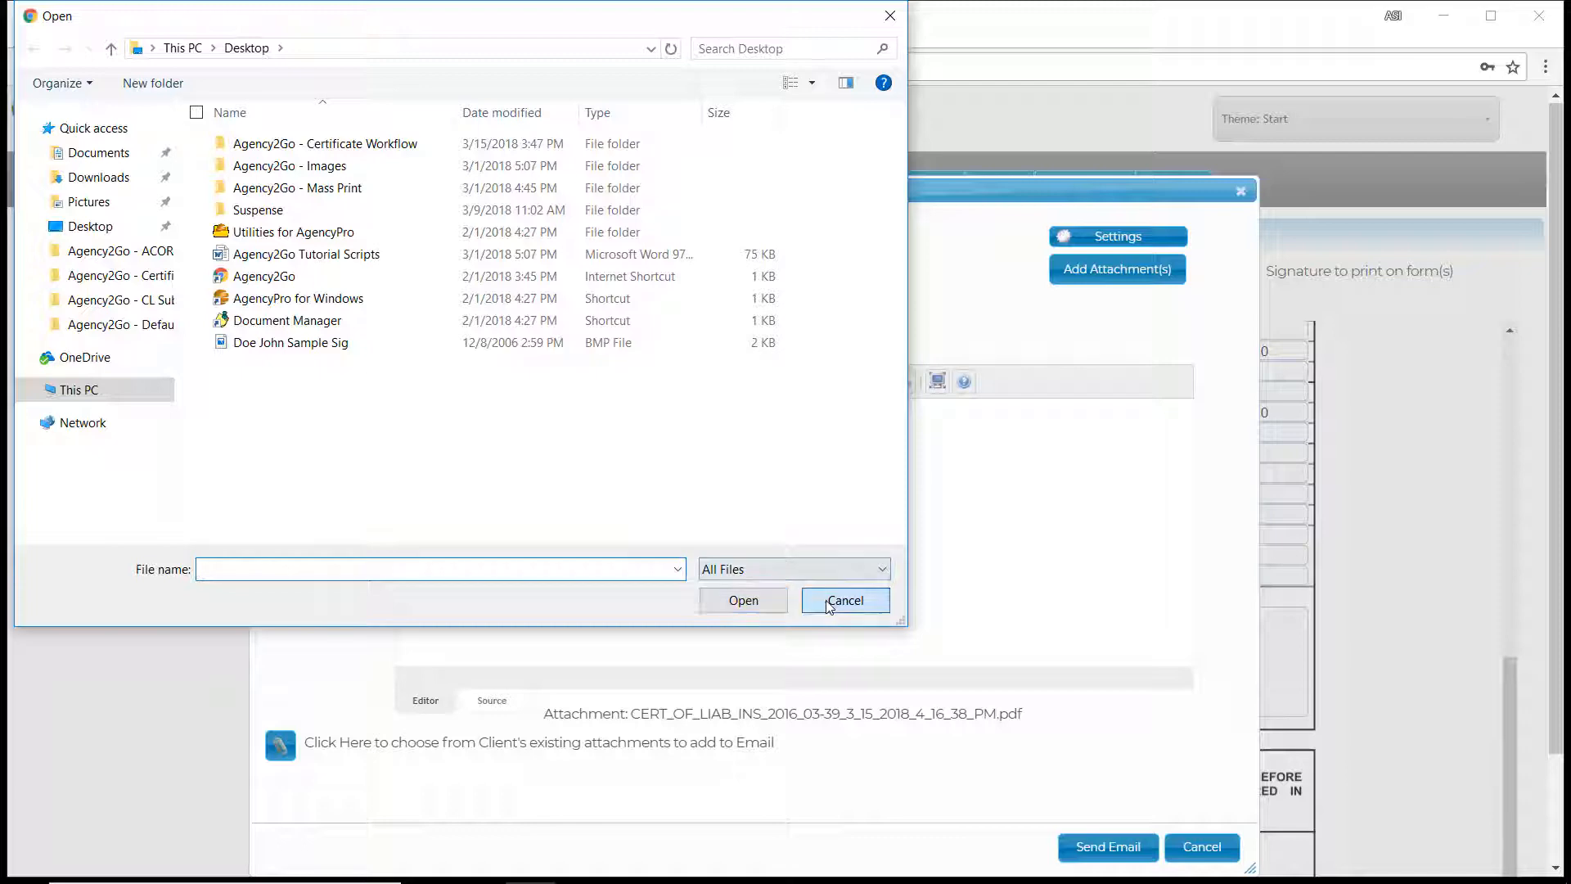
{"action": "left_click", "coordinate": [486, 423]}
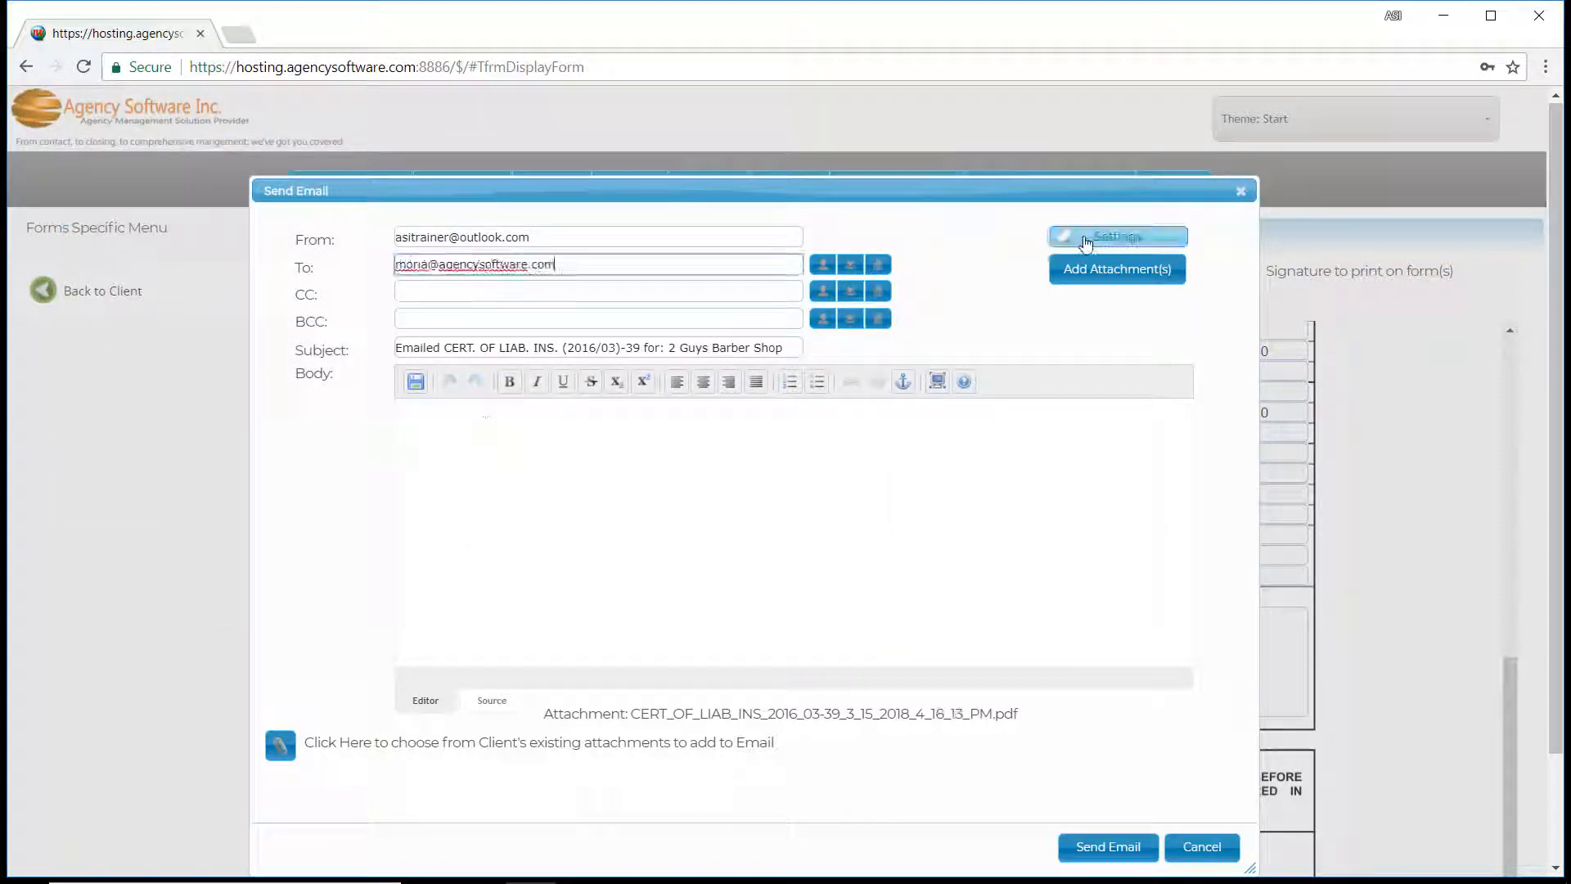
{"action": "left_click", "coordinate": [1088, 242]}
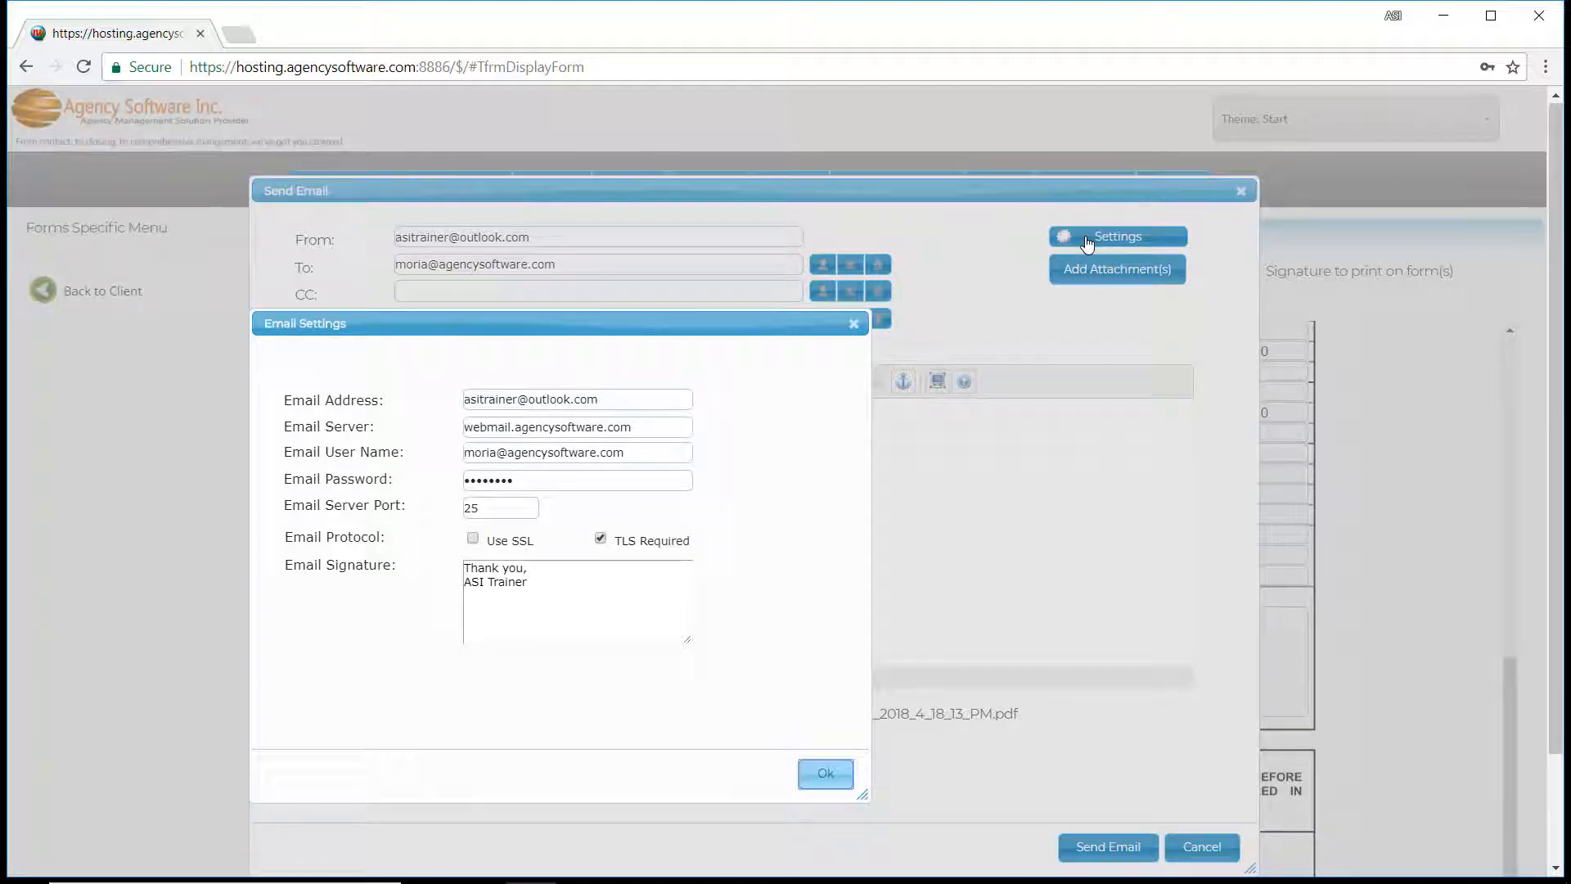
{"action": "left_click", "coordinate": [826, 776]}
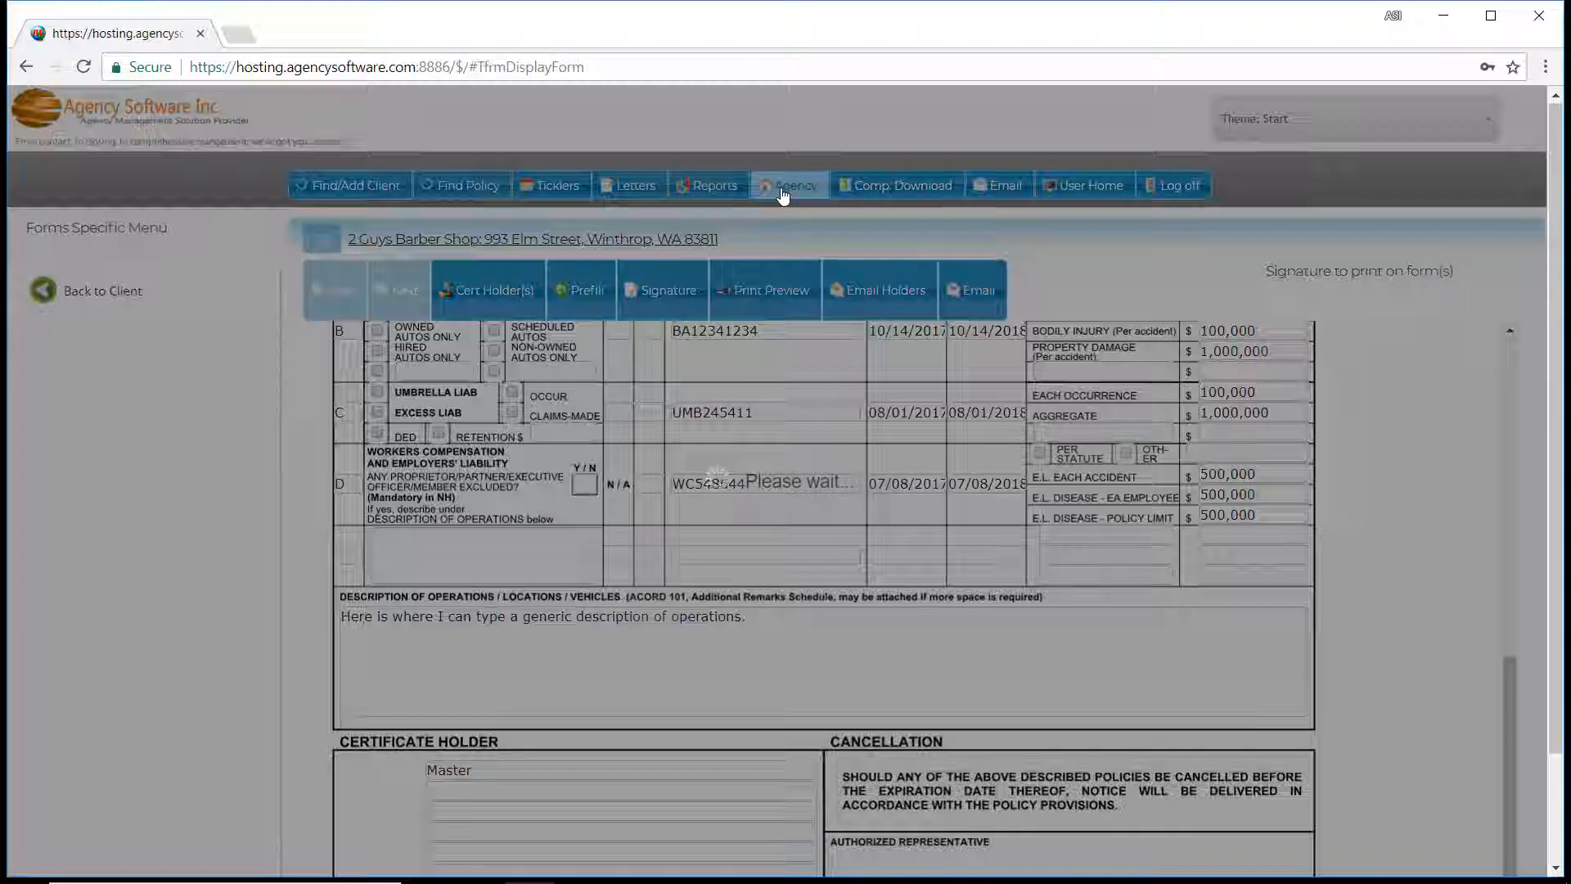
Open the Guest account from the agency's employee list, review its e-mail server and signature settings, and accept the record.
{"action": "left_click", "coordinate": [785, 188]}
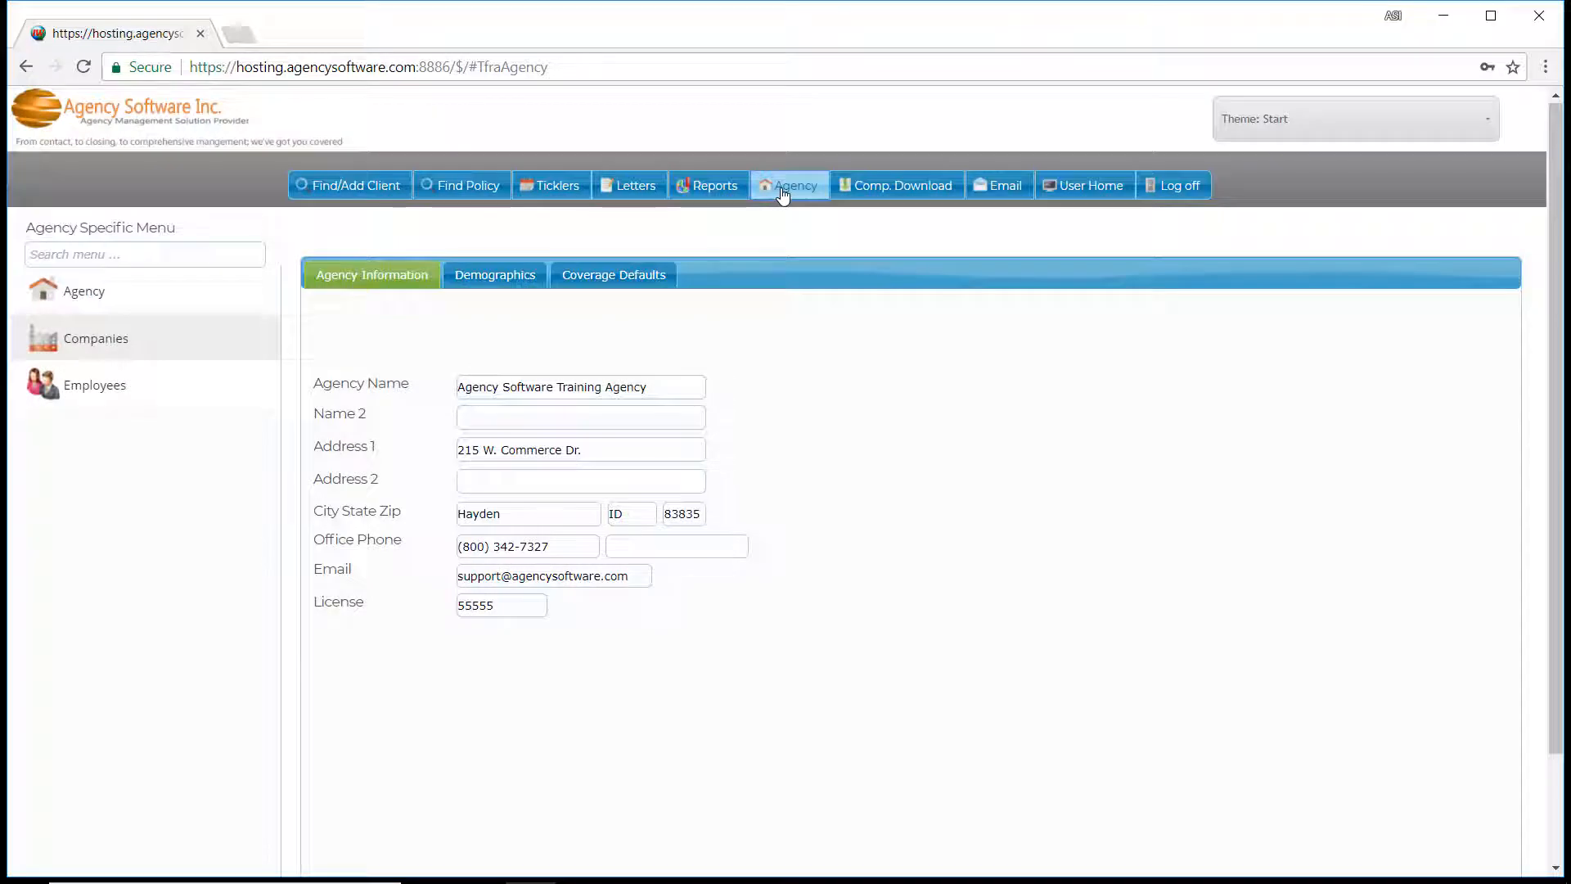
{"action": "left_click", "coordinate": [139, 384]}
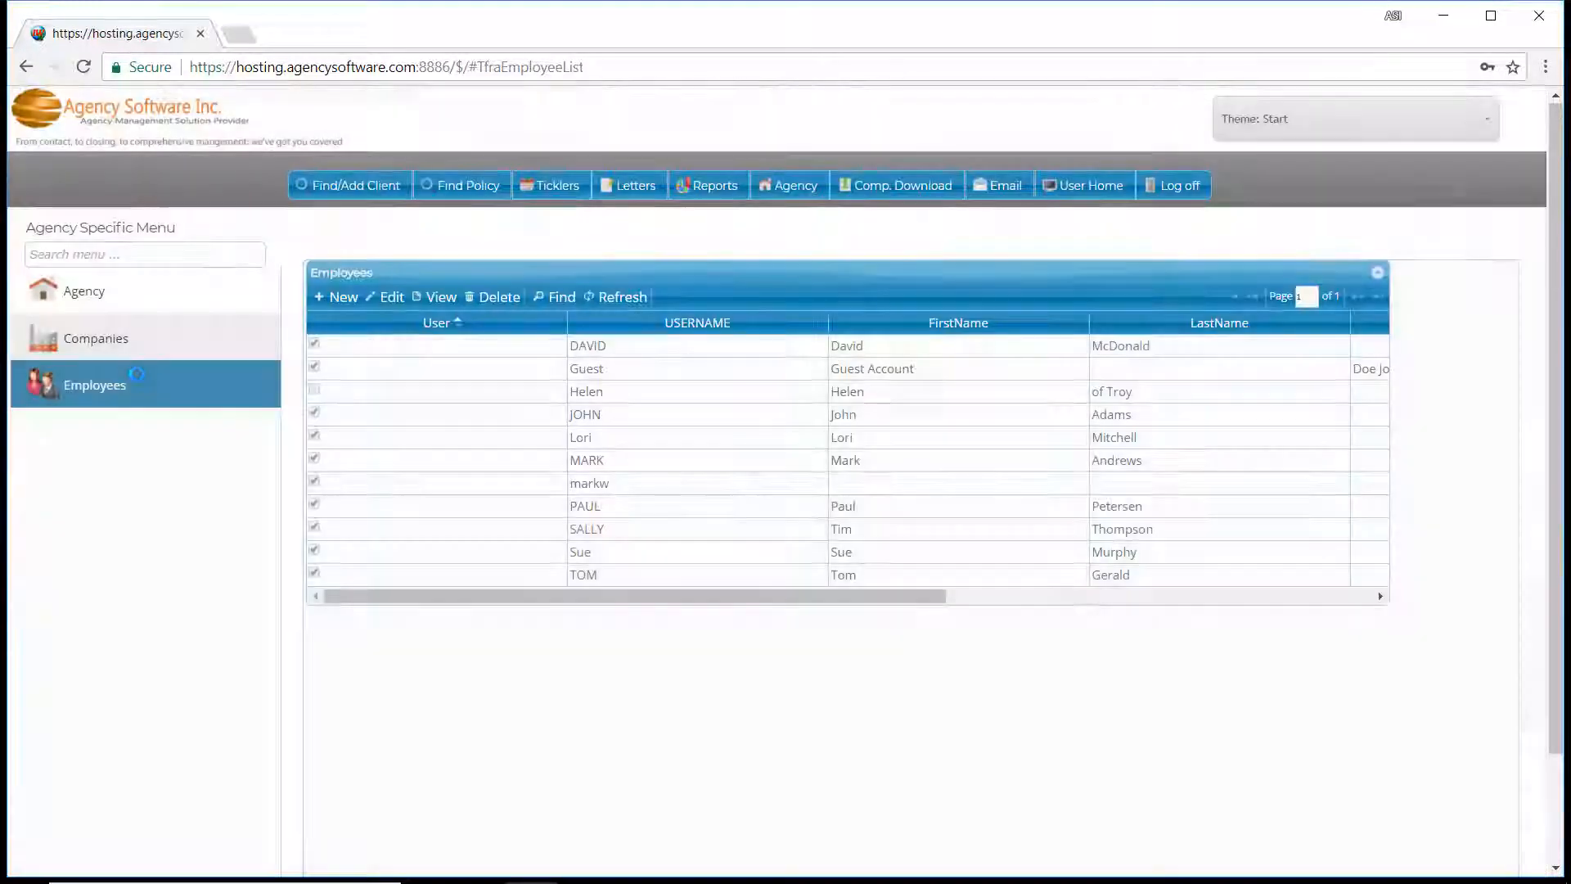
{"action": "left_click", "coordinate": [404, 366]}
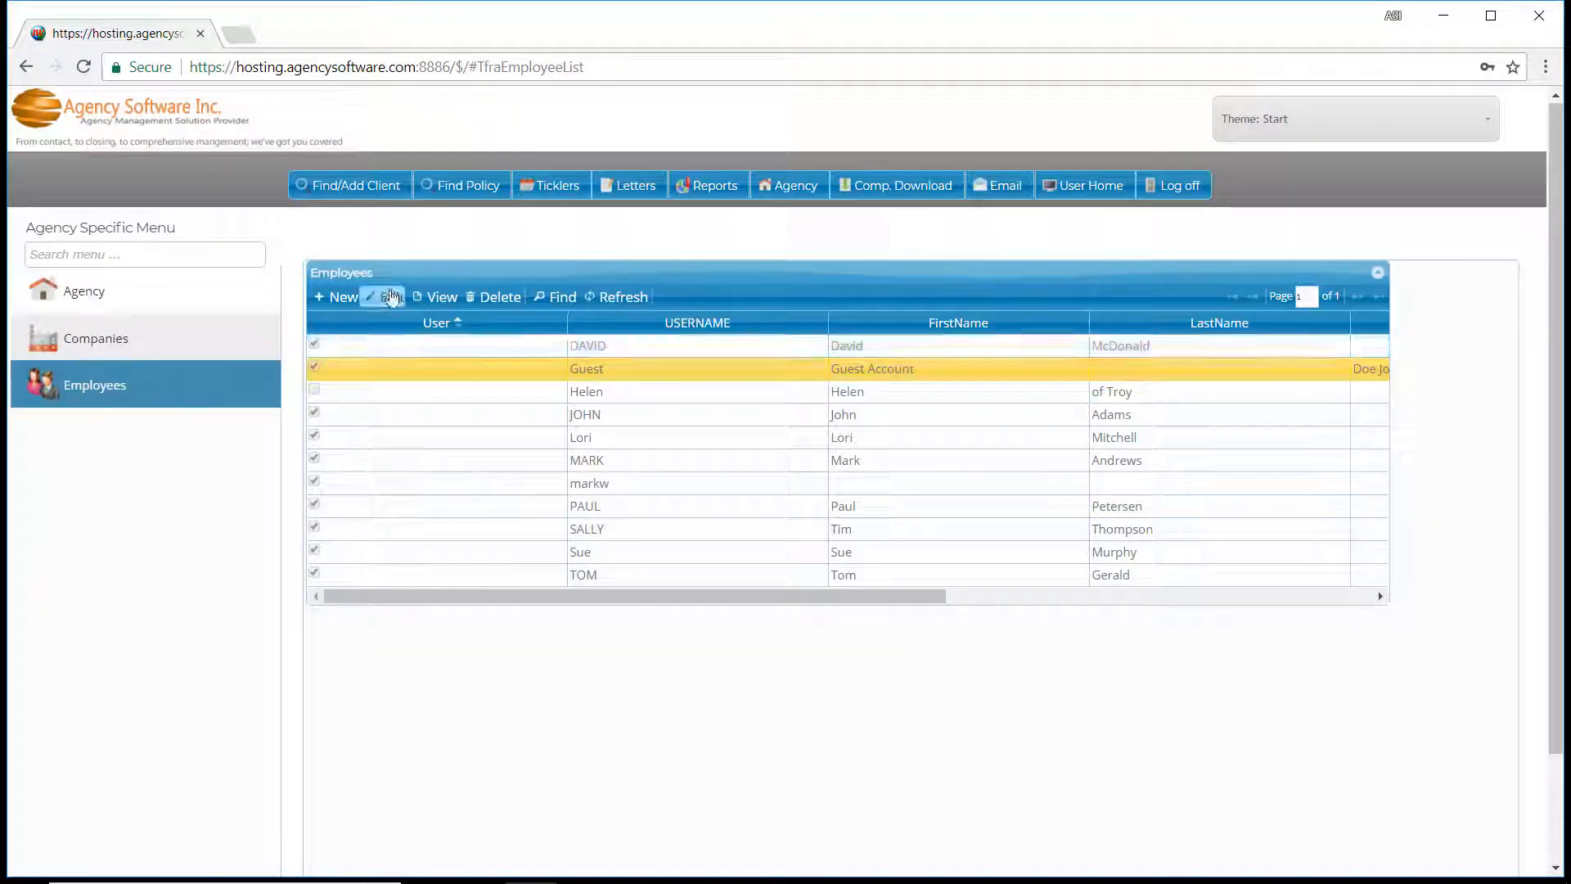
{"action": "left_click", "coordinate": [389, 296]}
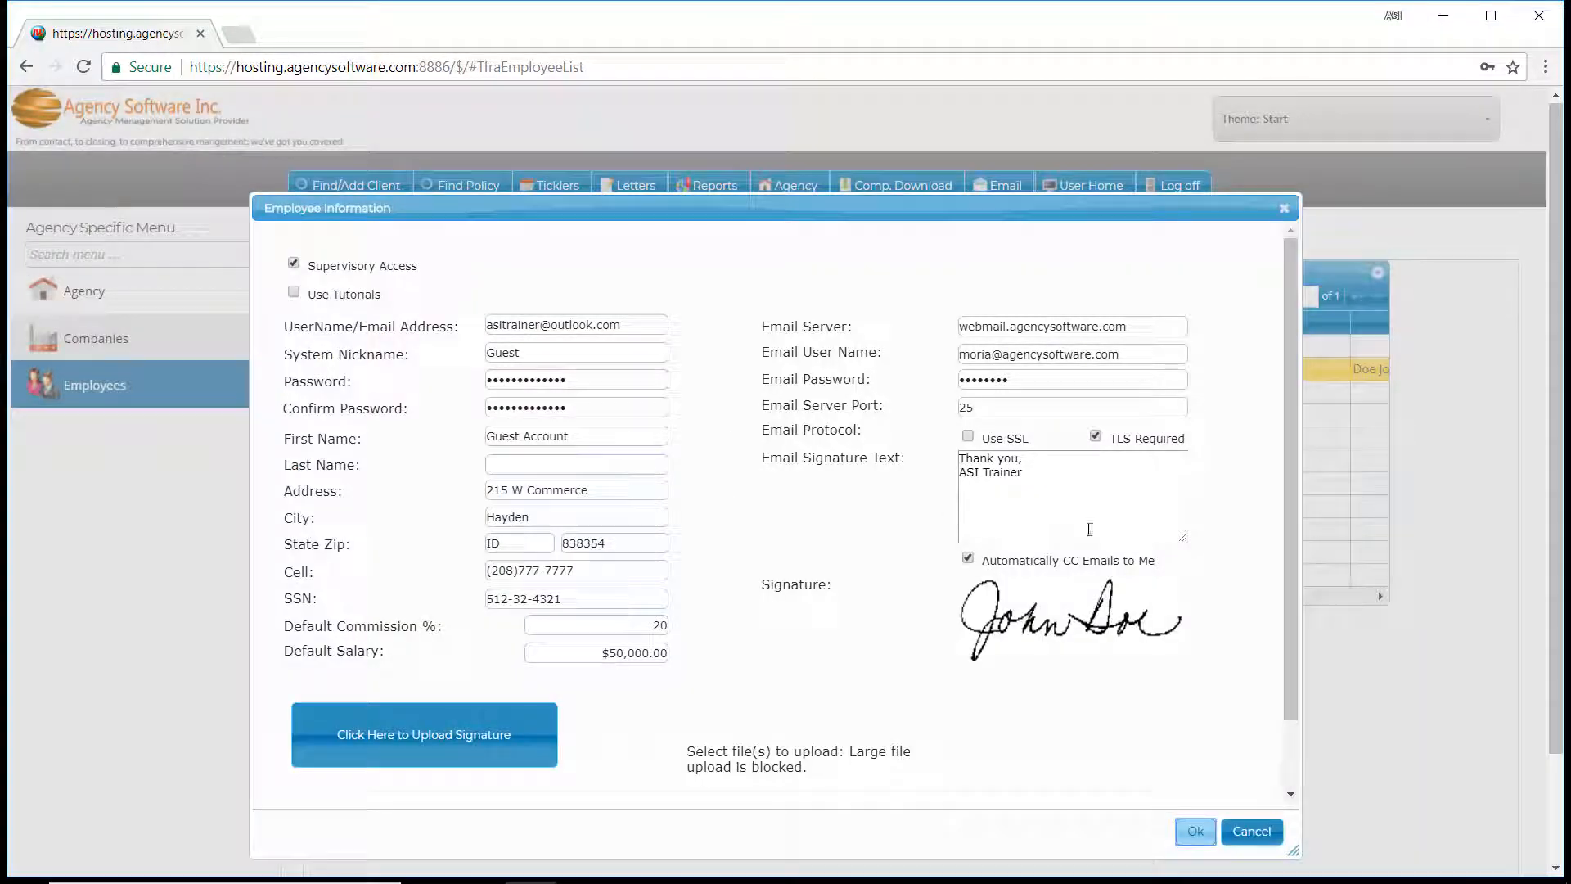
{"action": "left_click", "coordinate": [1191, 832]}
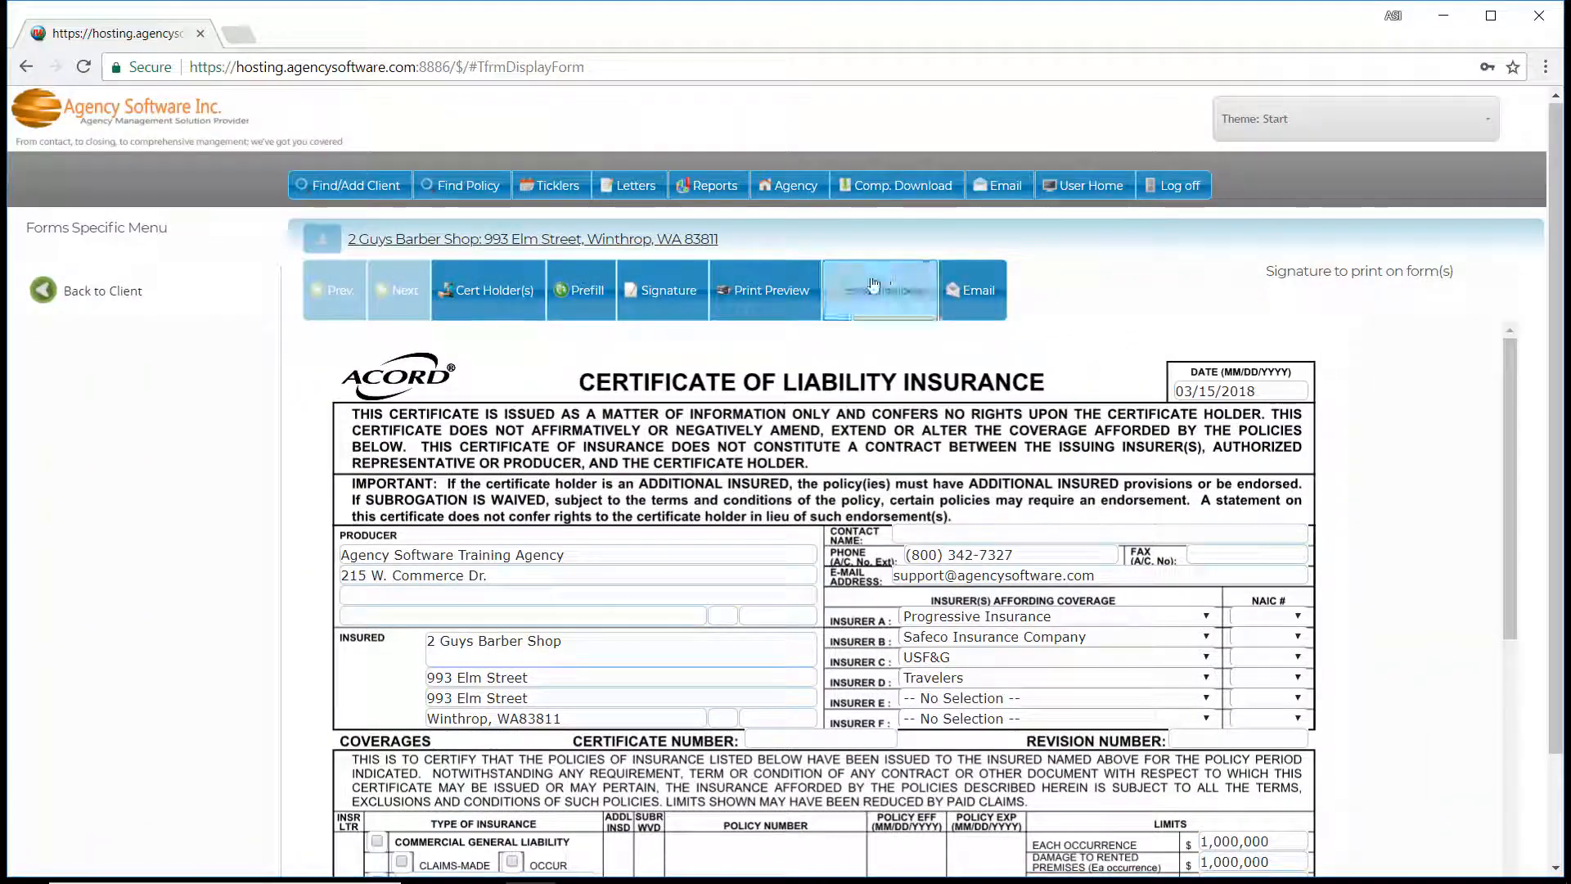
Accept both marked certificate holders and compose the holders' e-mail with the body "Attached is the renewal certificate for 2 Guys Barber.".
{"action": "left_click", "coordinate": [488, 289]}
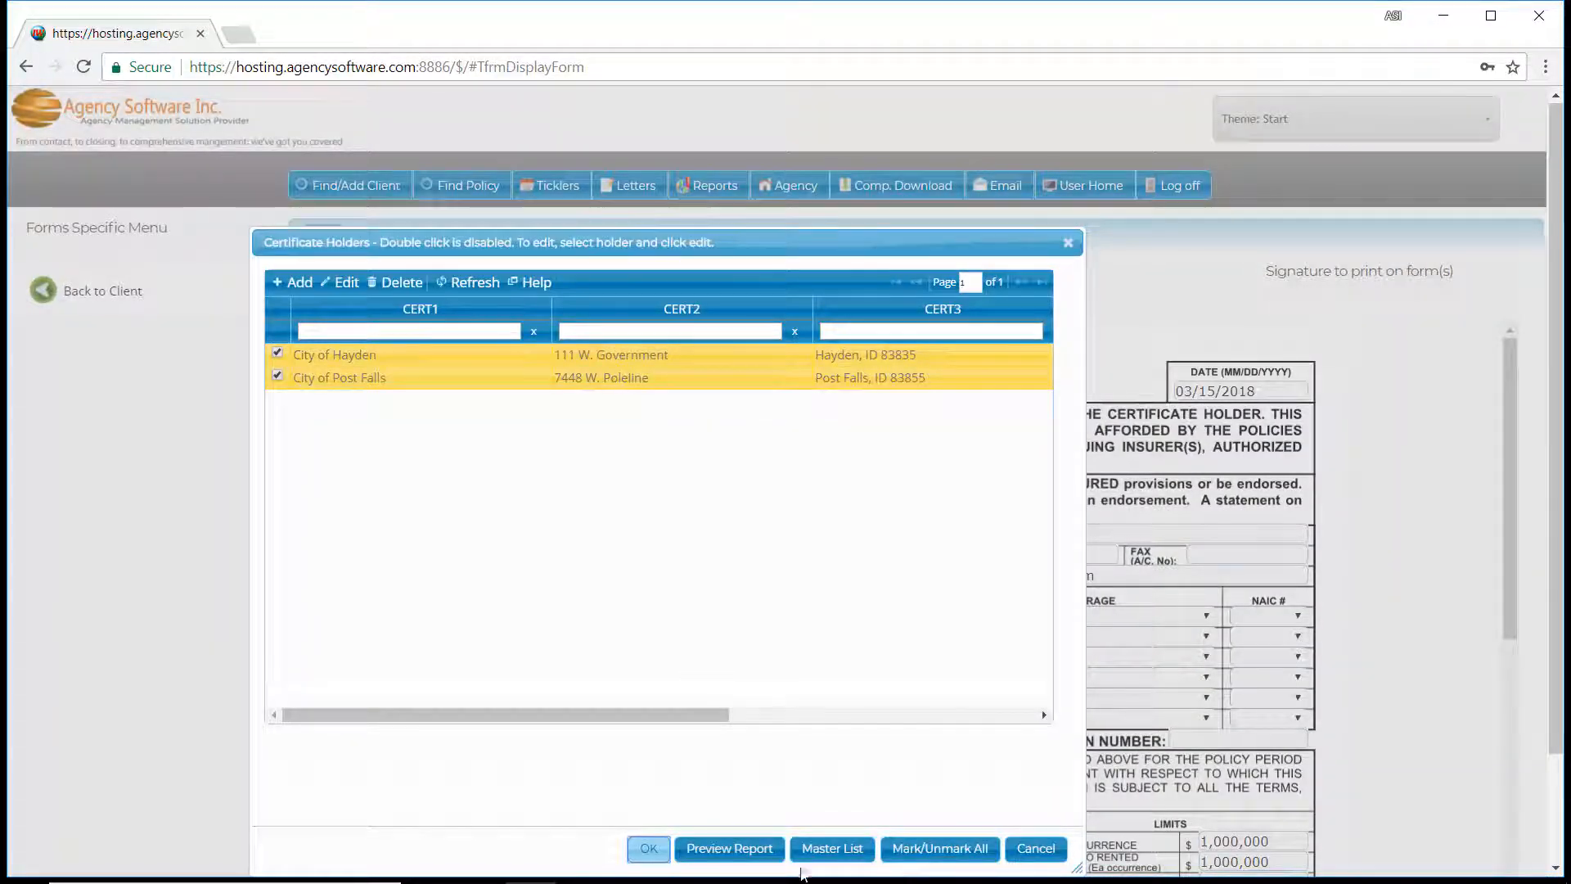
{"action": "left_click", "coordinate": [649, 848]}
{"action": "left_click", "coordinate": [854, 304]}
{"action": "type", "text": "Att"}
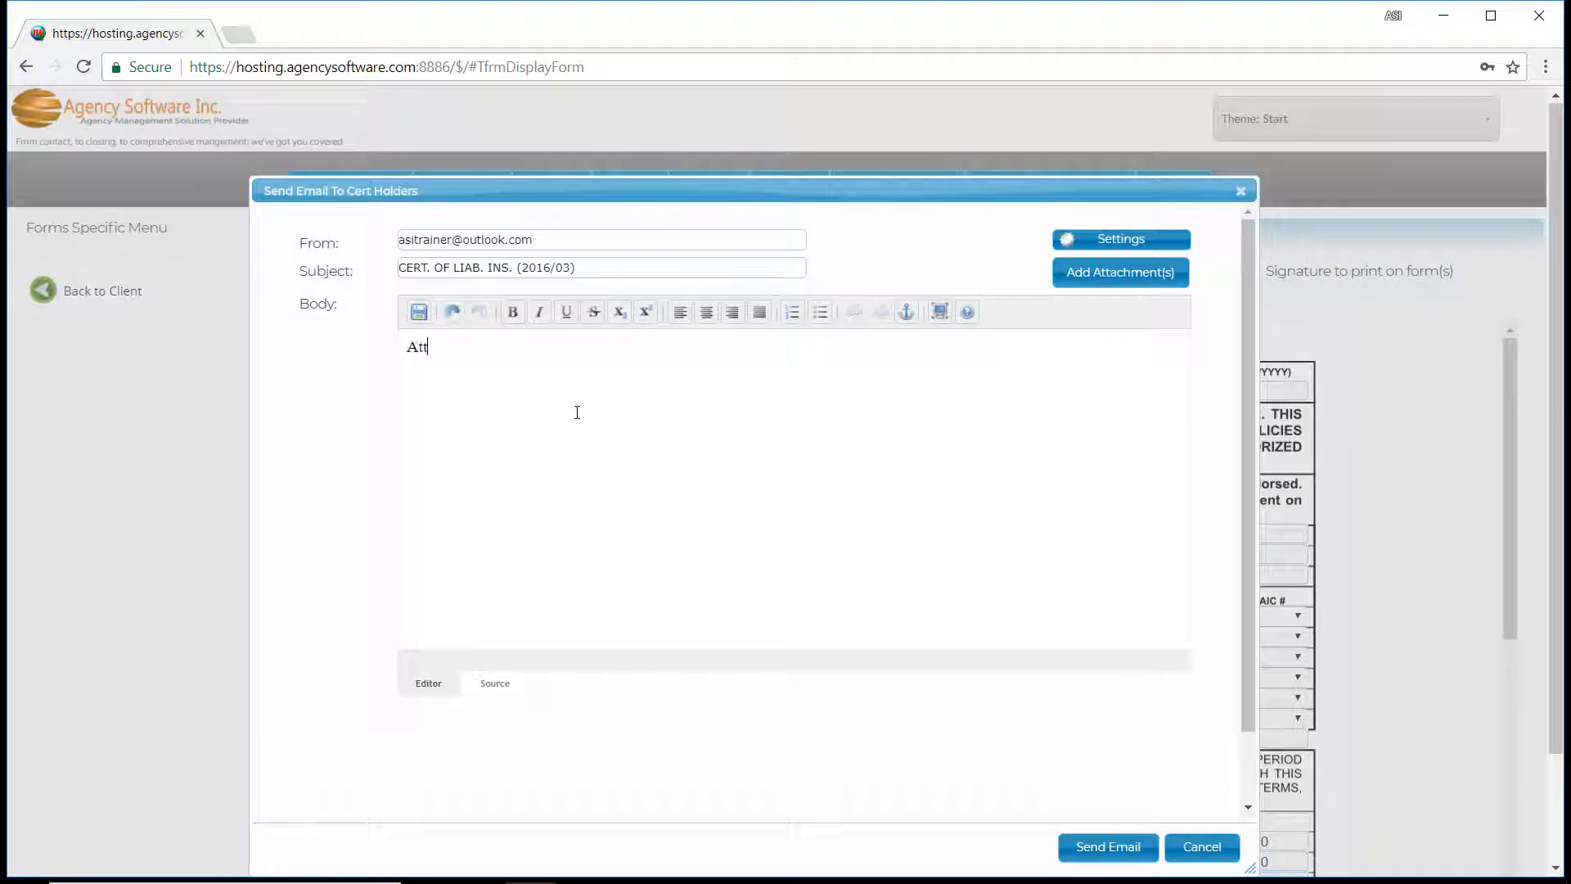
{"action": "type", "text": "ached is the renewal certificate for "}
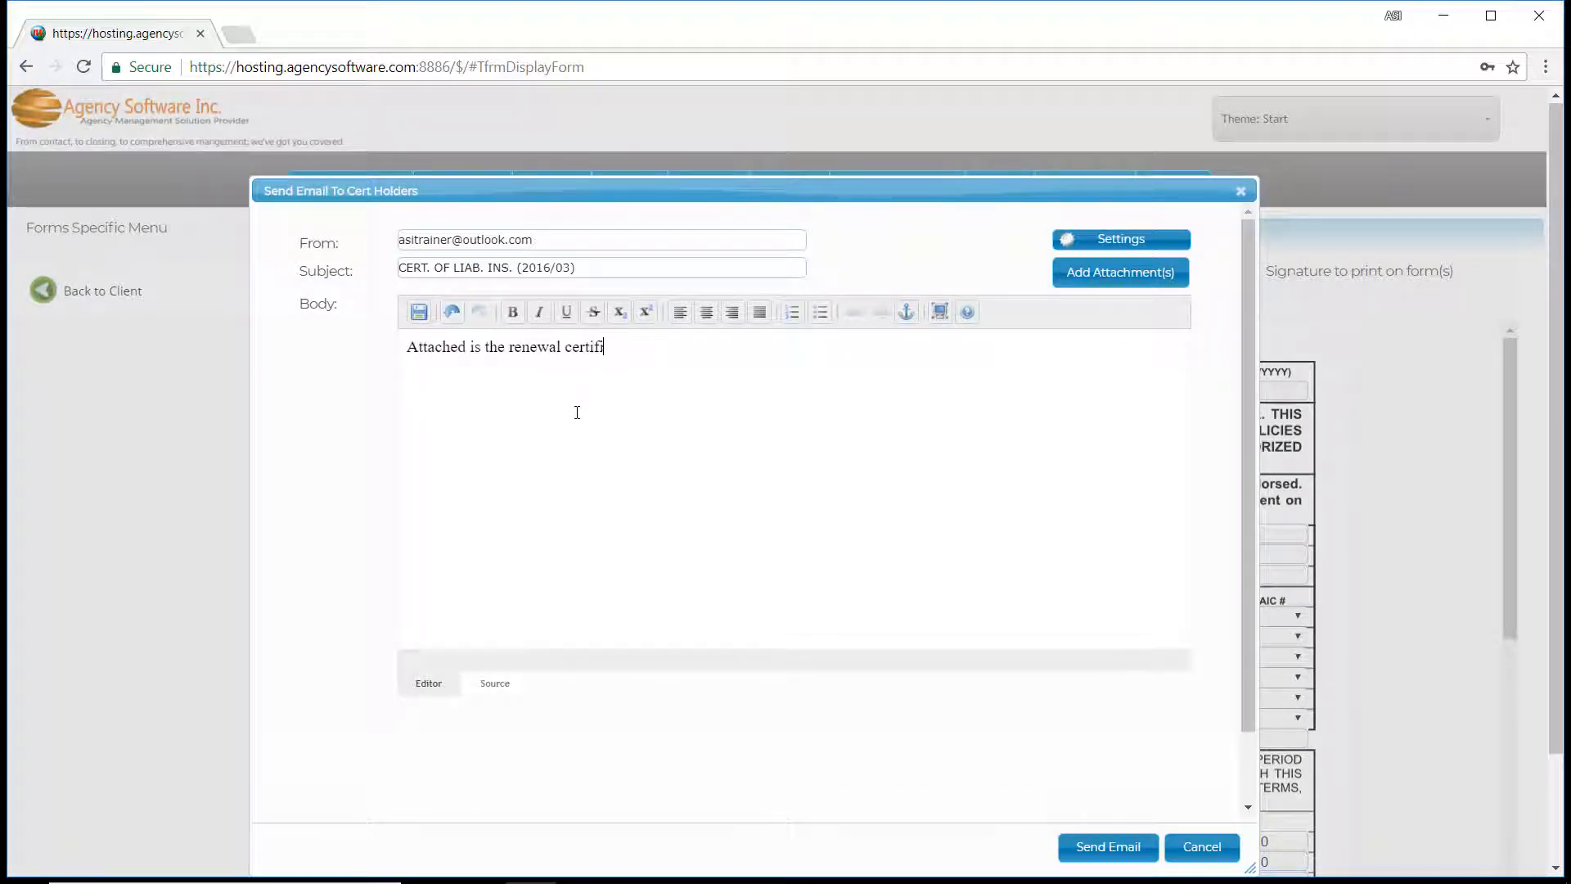
{"action": "type", "text": "2 Guys Barber."}
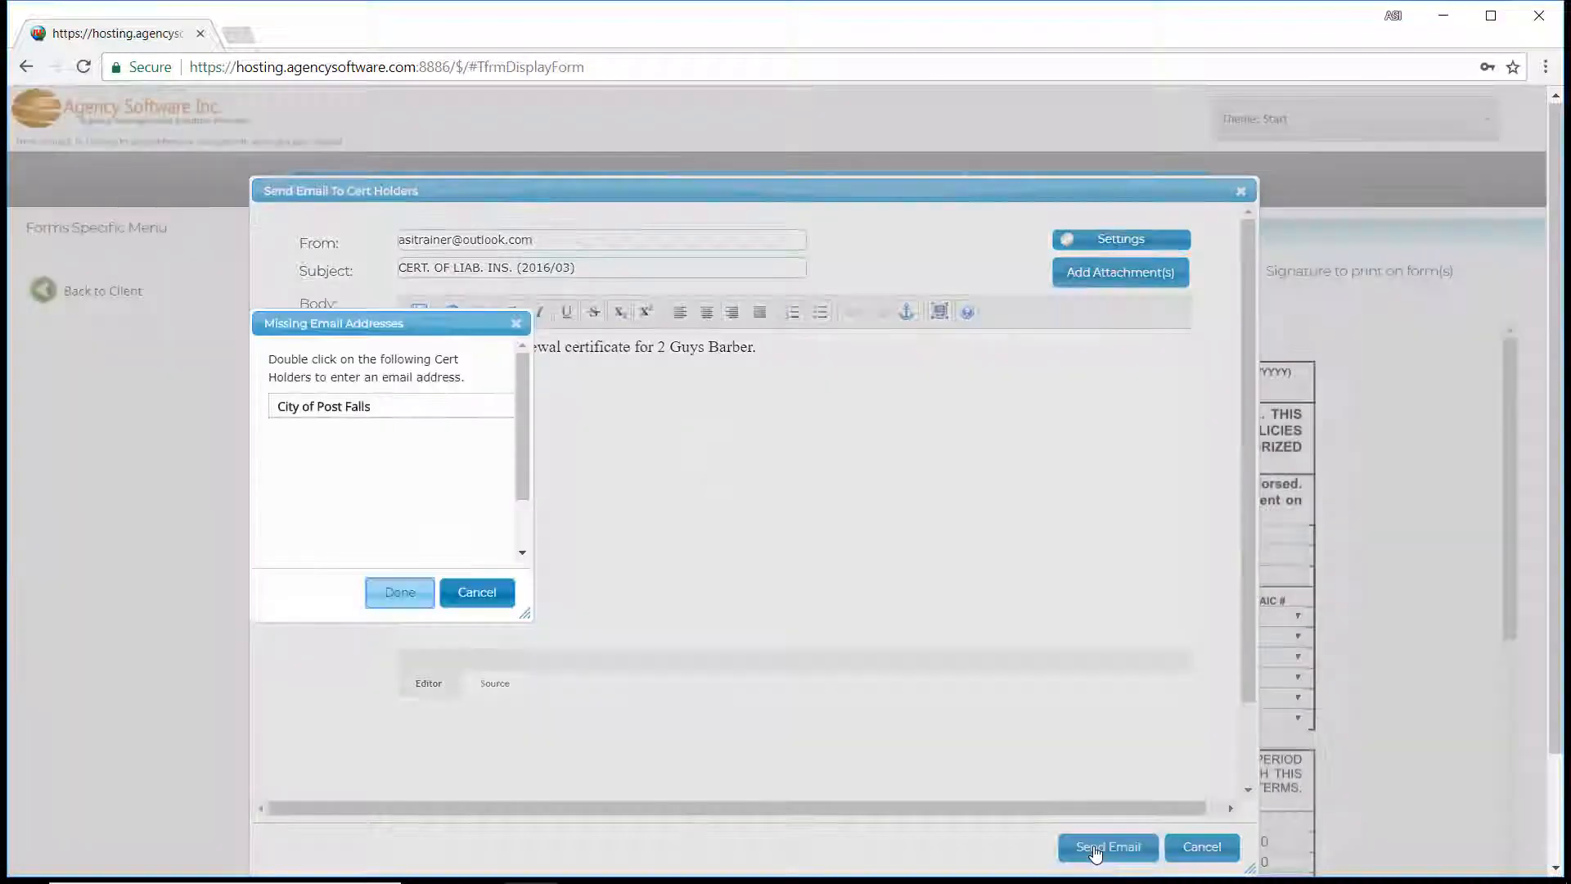
Enter the missing contact e-mail for City of Post Falls, save the holder and finish sending the certificate holders' e-mail.
{"action": "left_click", "coordinate": [384, 413]}
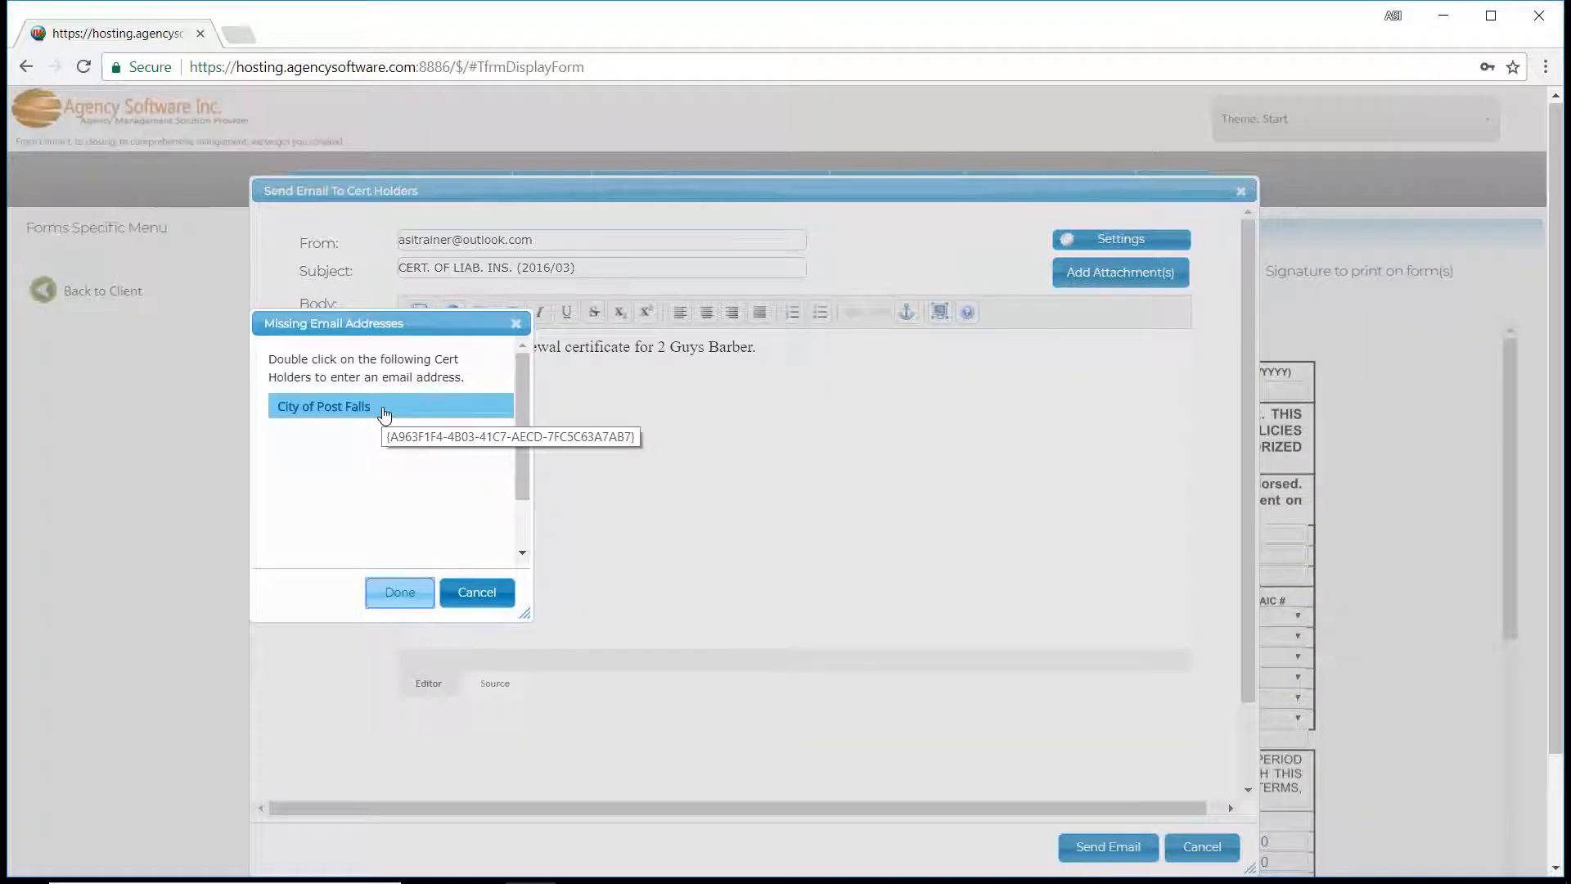
{"action": "double_click", "coordinate": [385, 414]}
{"action": "left_click", "coordinate": [410, 542]}
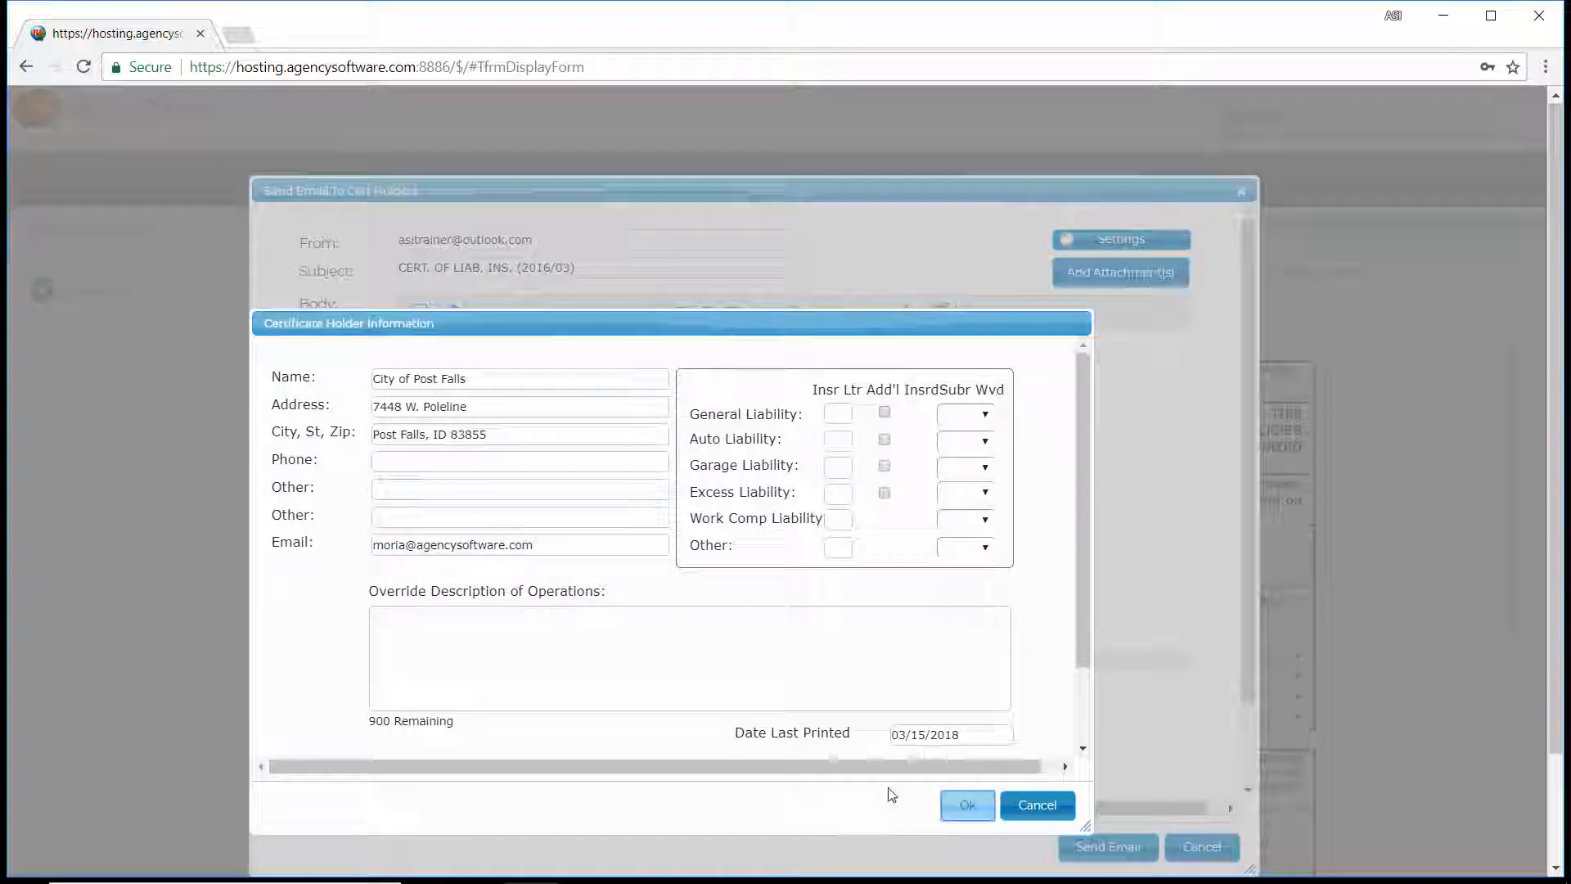
{"action": "left_click", "coordinate": [967, 805]}
{"action": "left_click", "coordinate": [473, 544]}
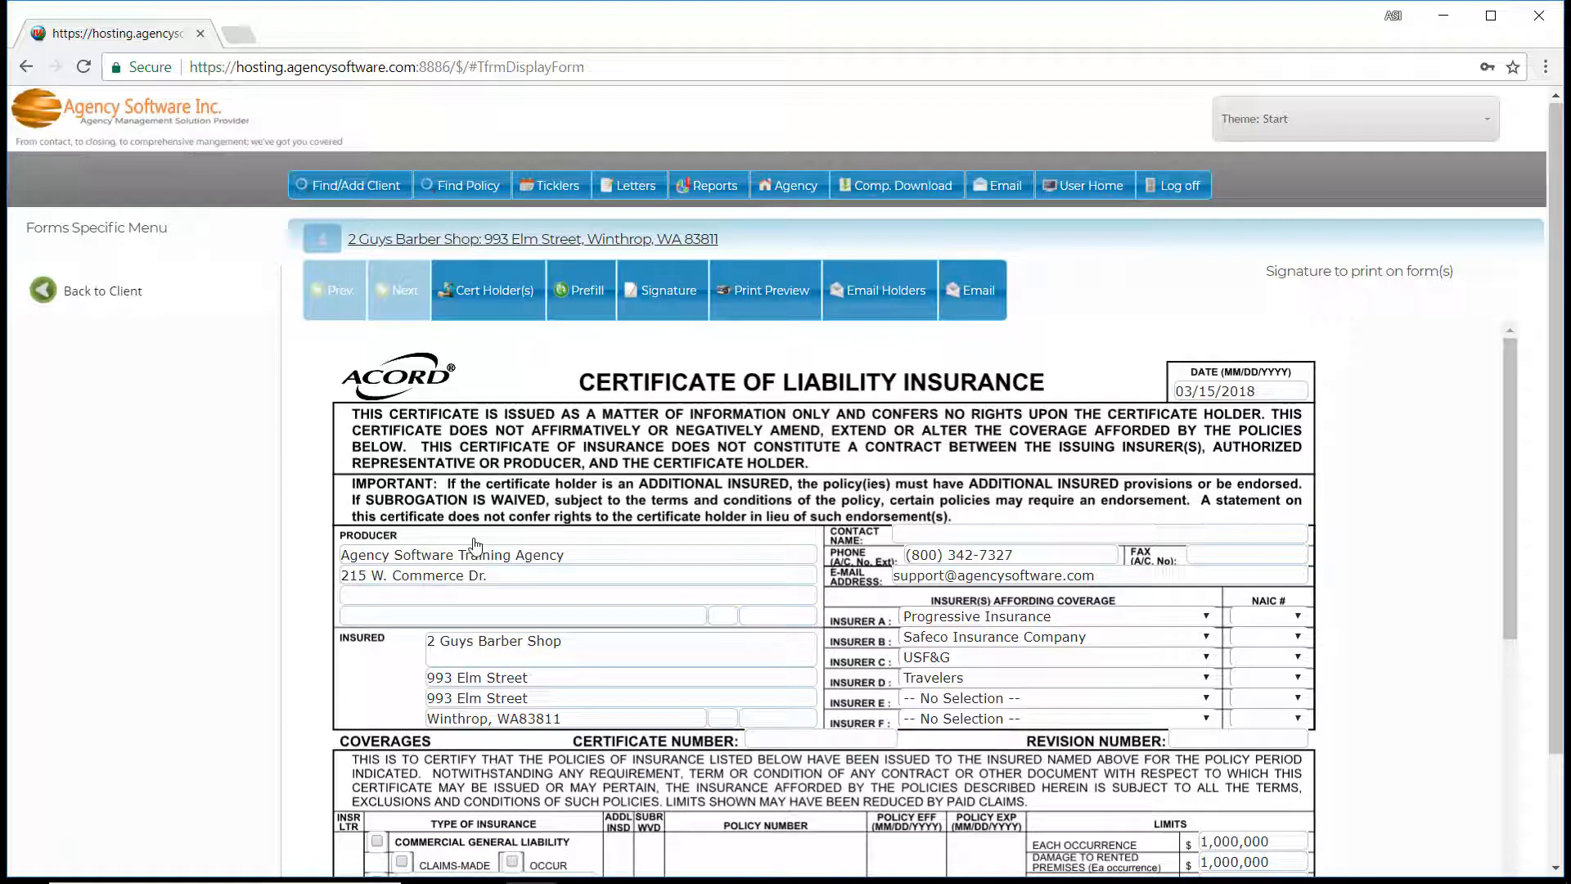
Return to the client's form list and add the note "**2017-2018 Master**" to the CERT. OF LIAB. INS. (2016/03) form.
{"action": "left_click", "coordinate": [104, 288]}
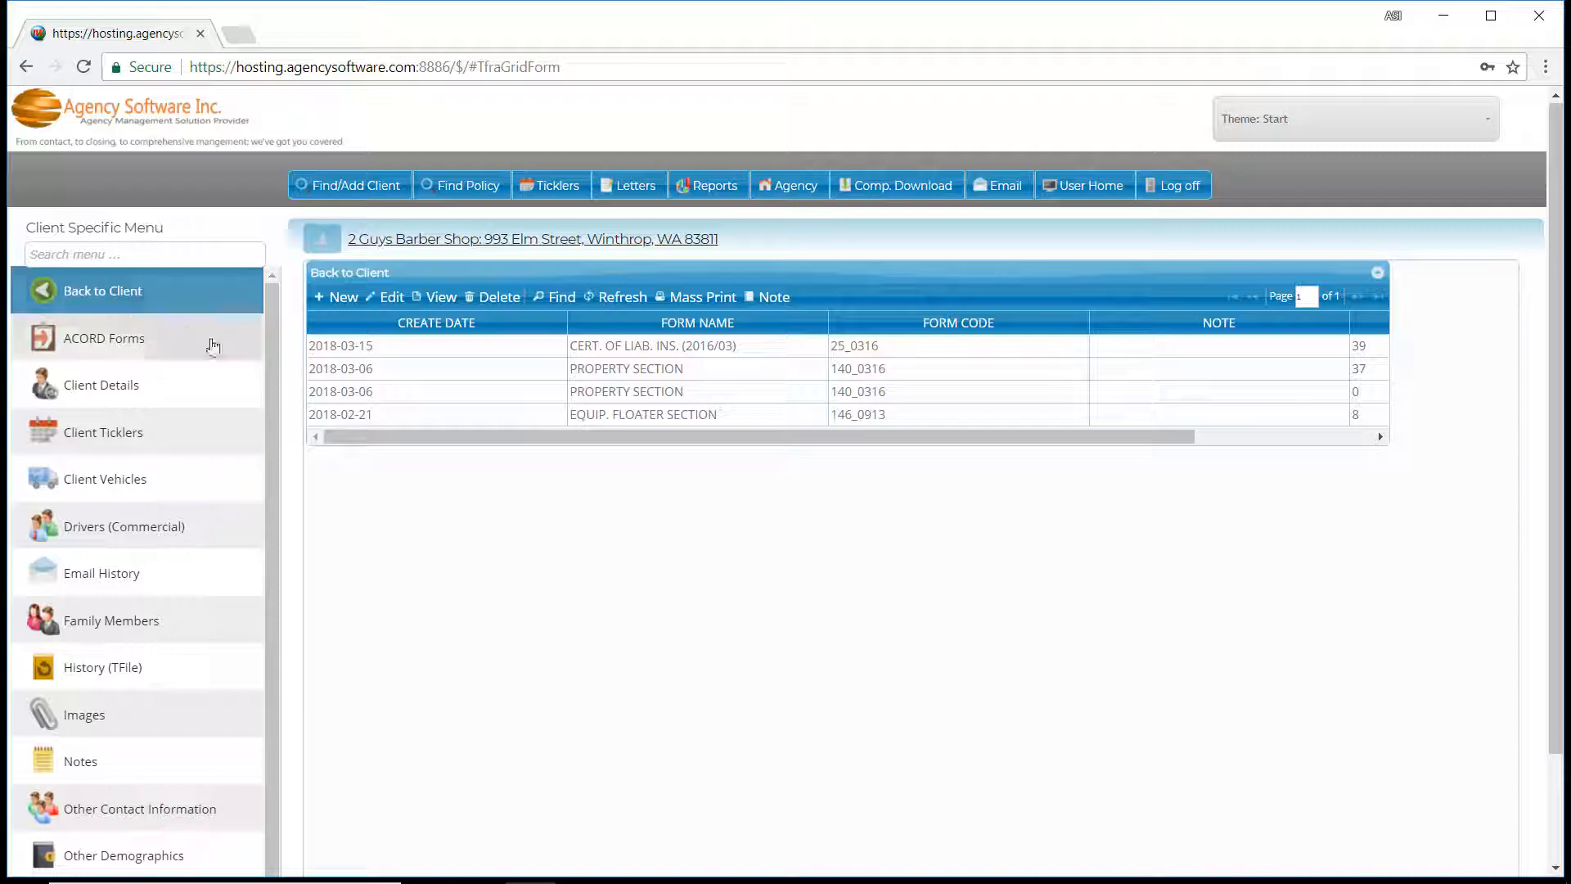
{"action": "left_click", "coordinate": [602, 345]}
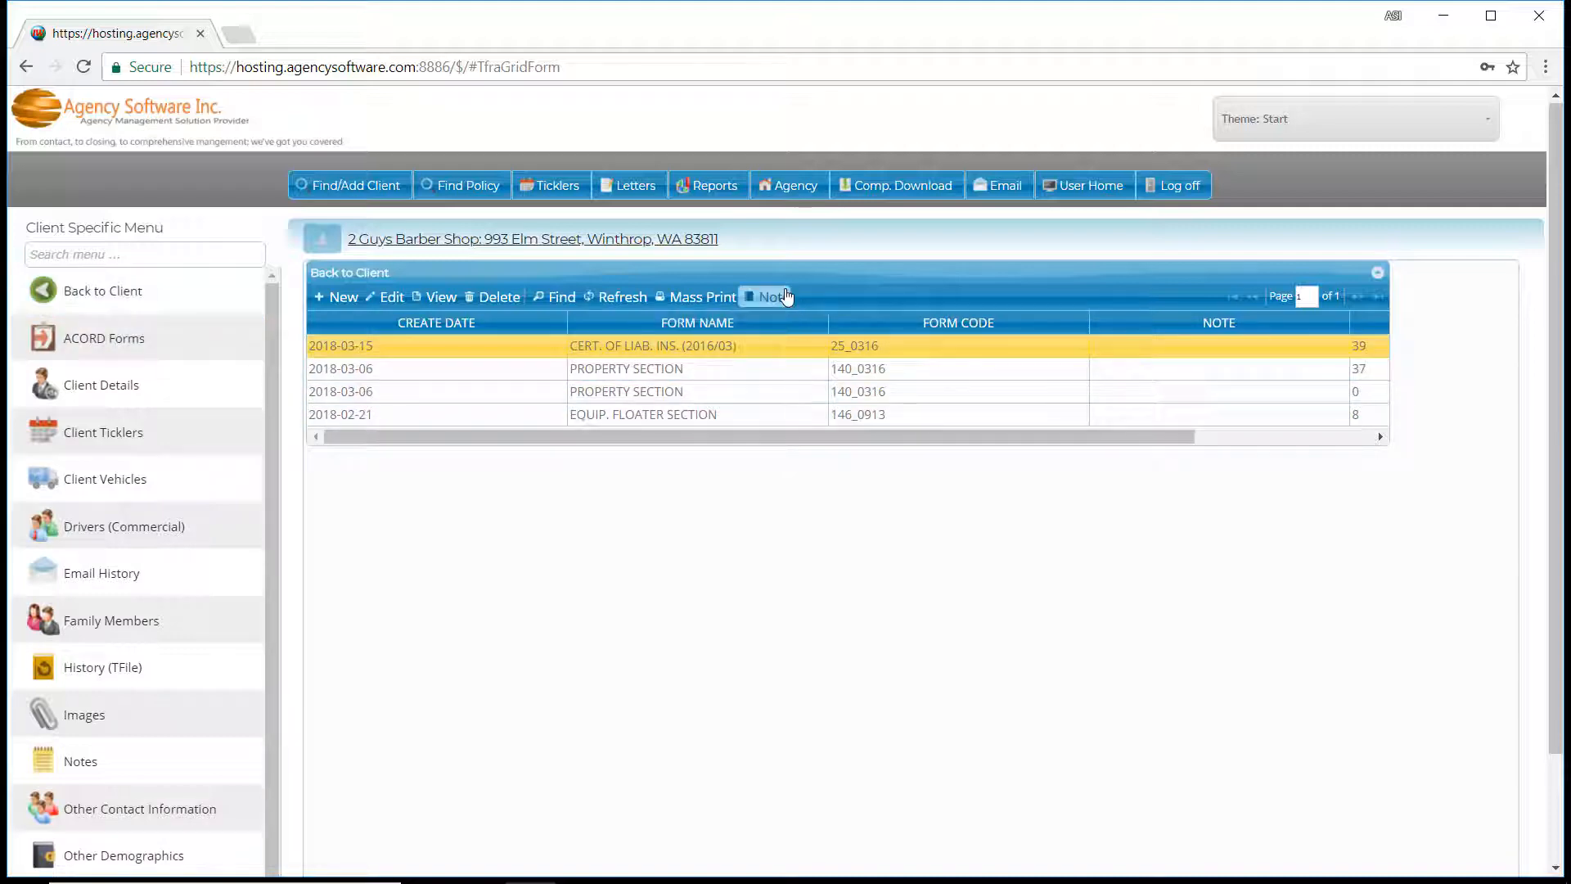
{"action": "left_click", "coordinate": [784, 297]}
{"action": "type", "text": "**2017-2018 Master**"}
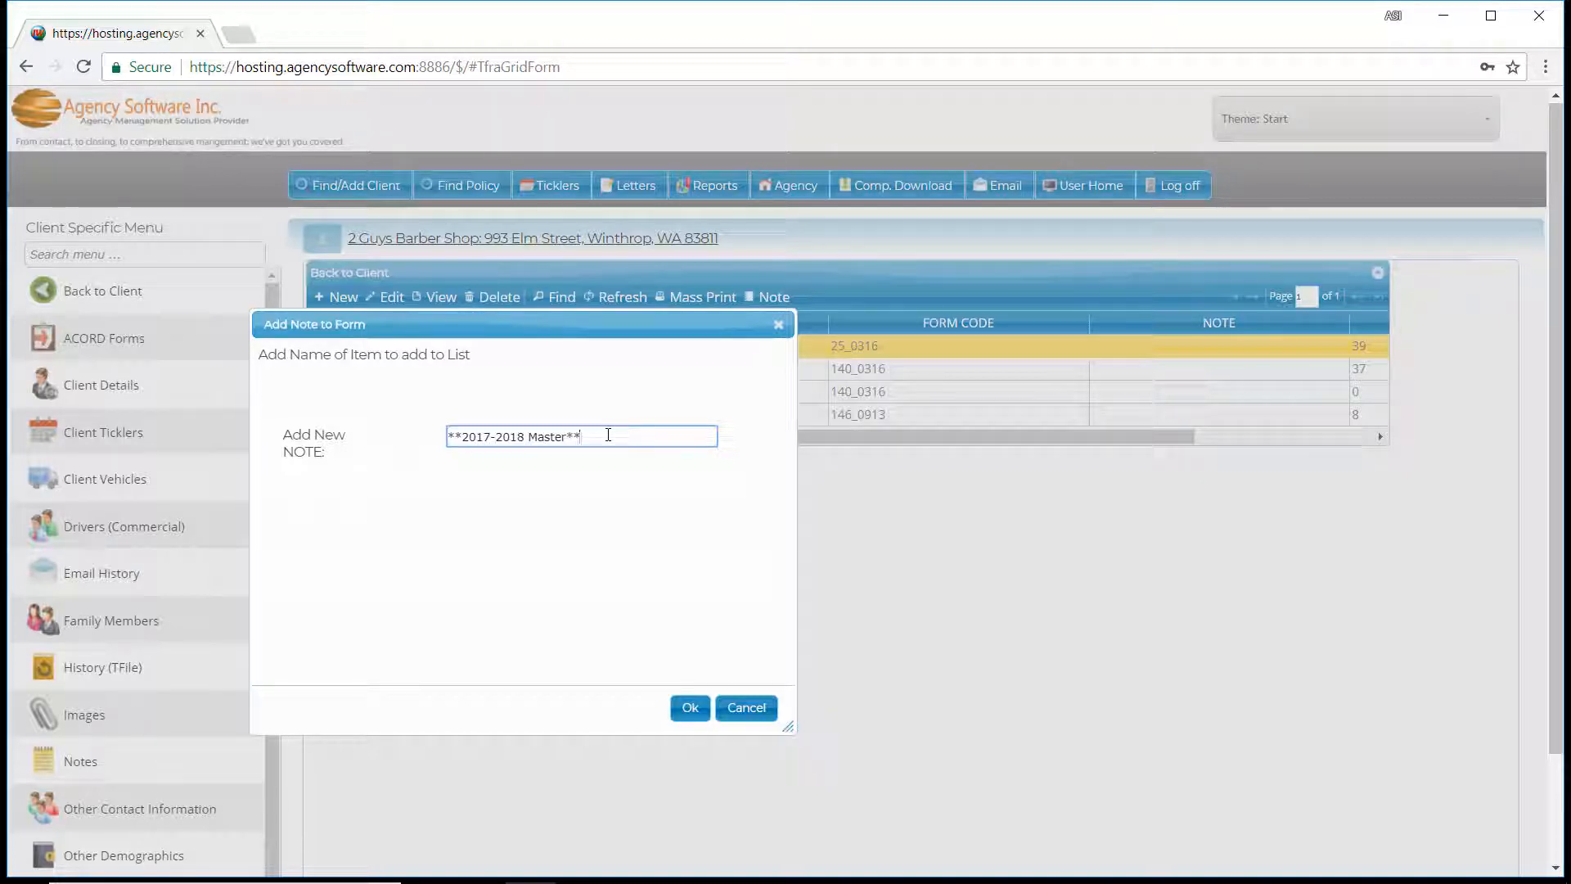
{"action": "left_click", "coordinate": [690, 707]}
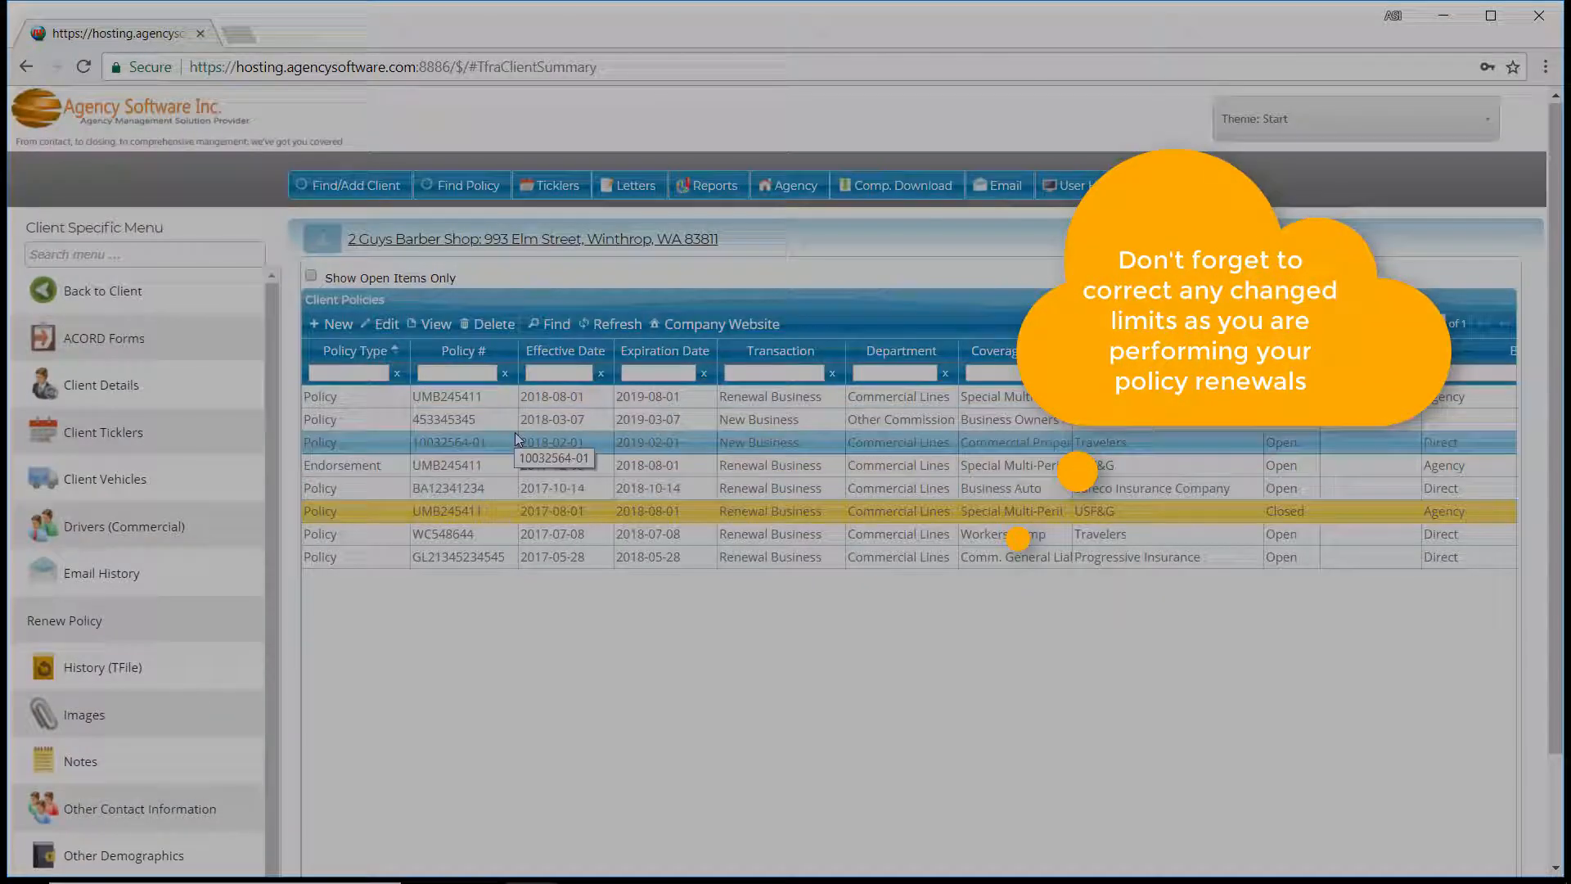
Renew the client's commercial general liability policy effective 2017-05-28.
{"action": "double_click", "coordinate": [526, 557]}
{"action": "left_click", "coordinate": [81, 625]}
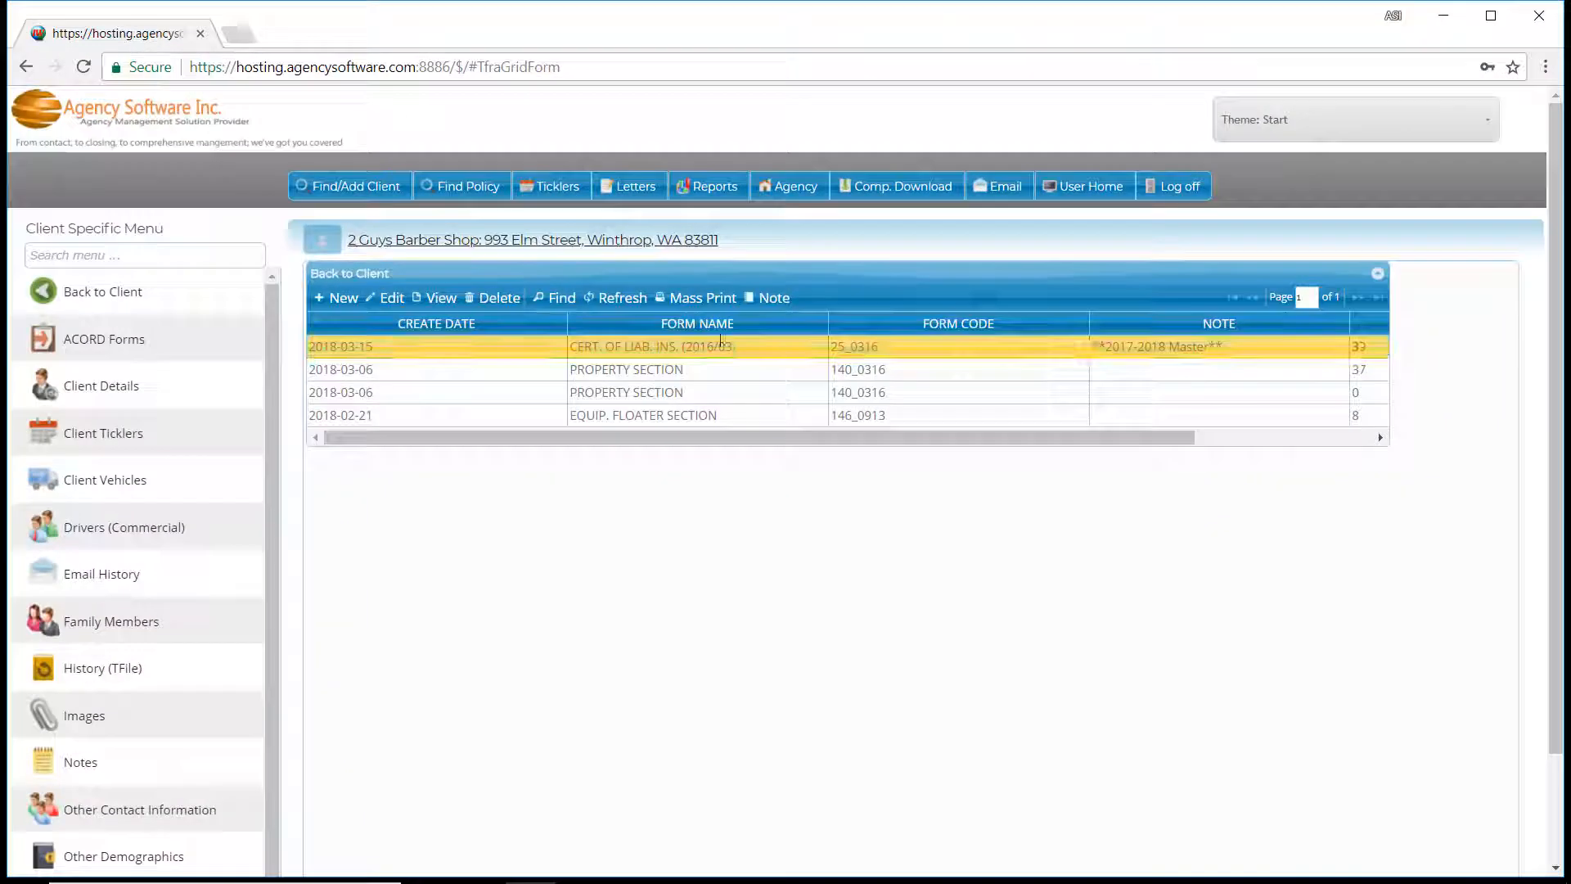
Open the 2017-2018 master certificate without prefilling any policy and preview its certificate holder report.
{"action": "left_click", "coordinate": [385, 299]}
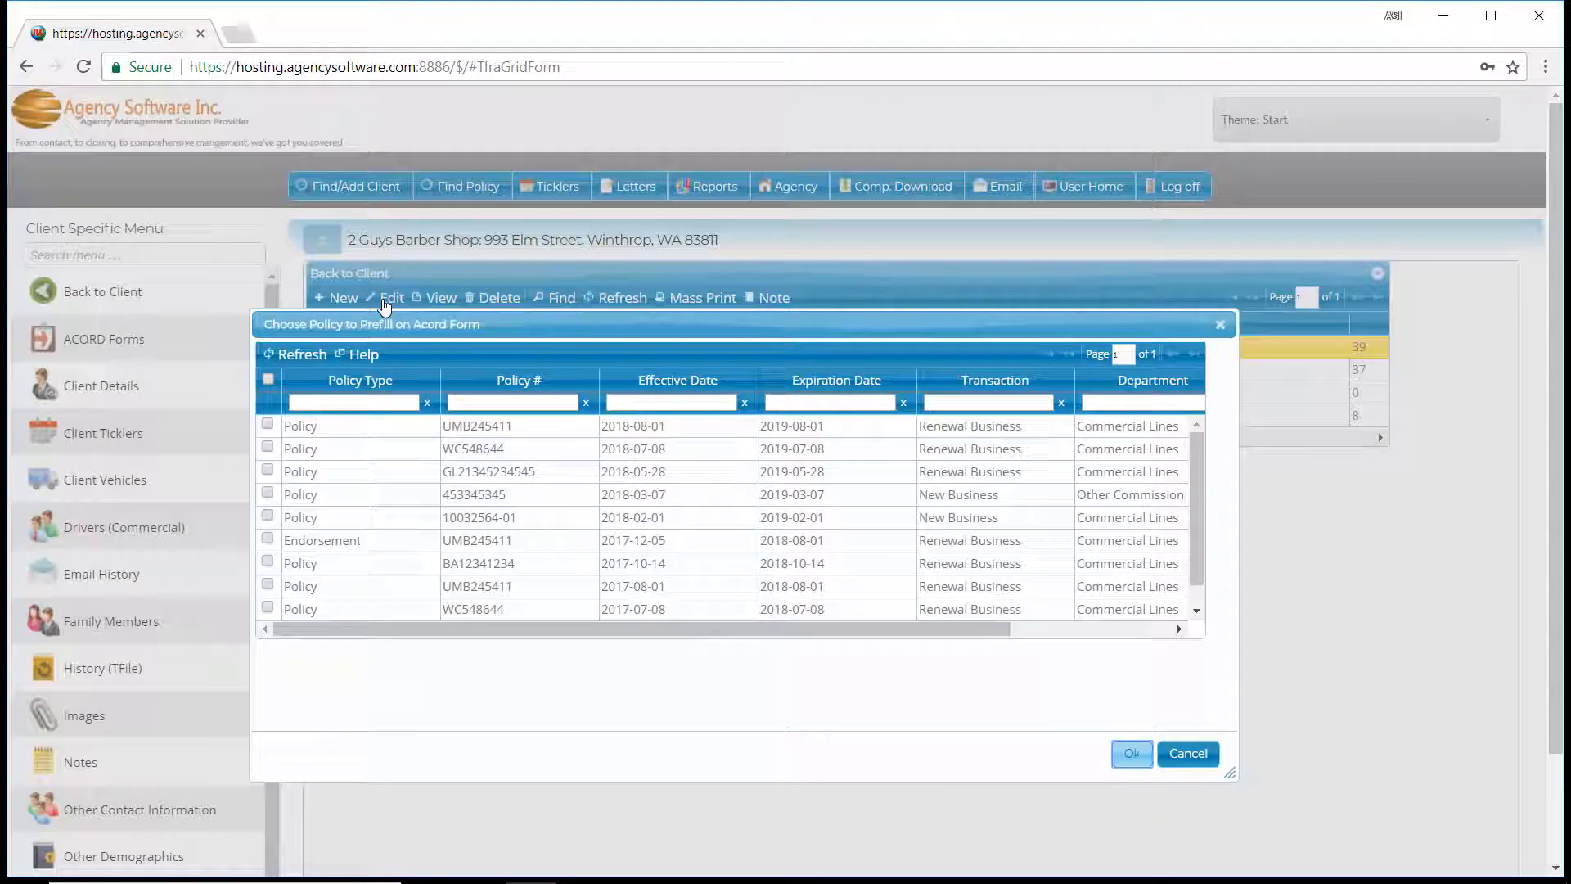
{"action": "left_click", "coordinate": [1207, 768]}
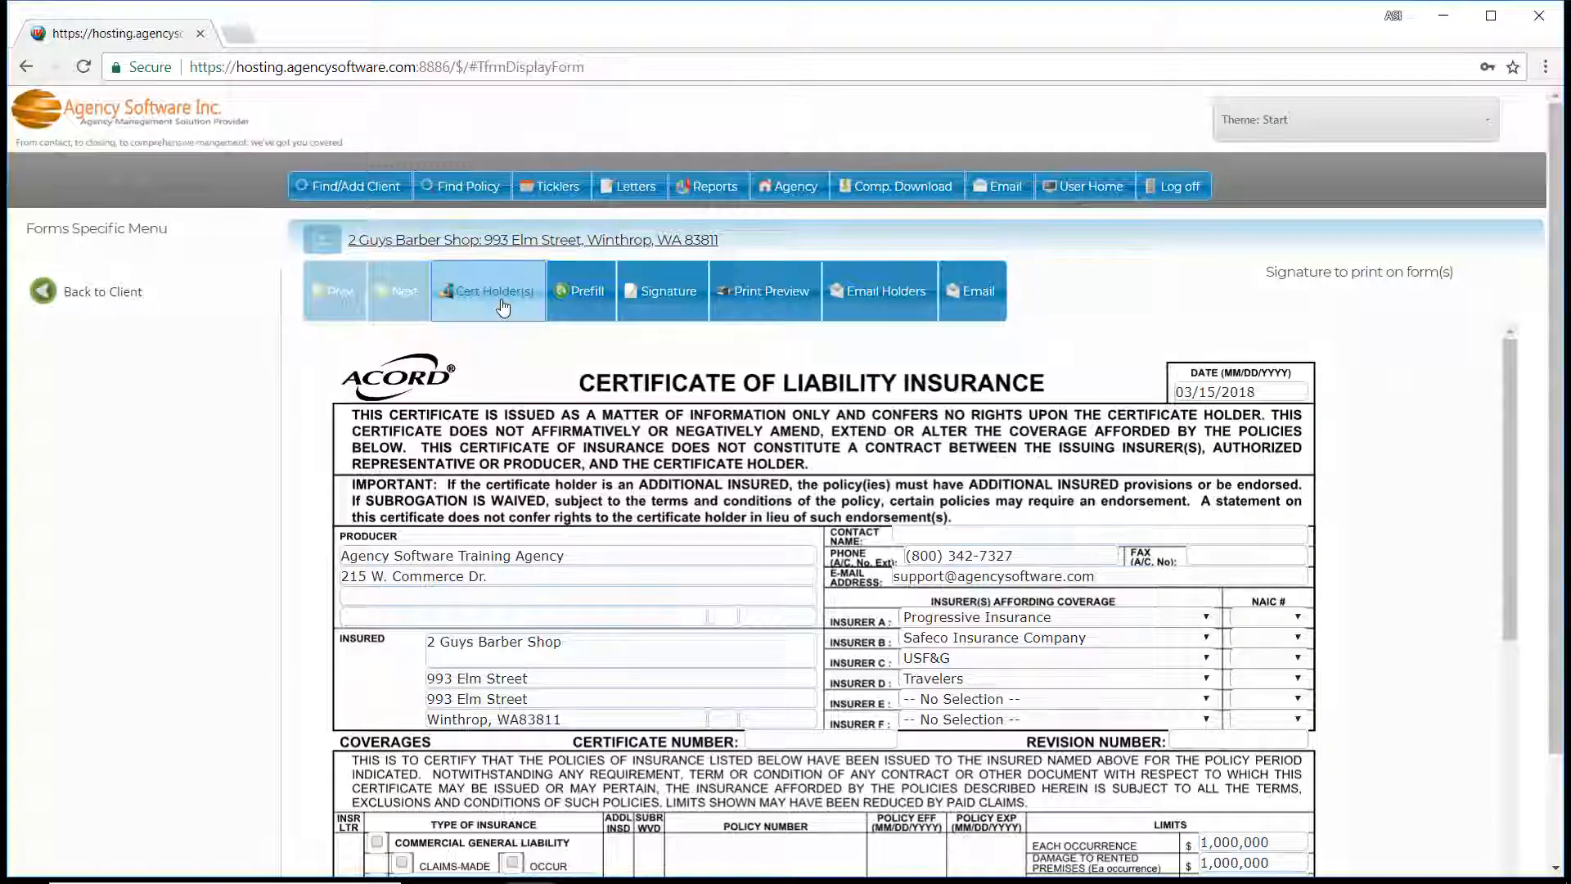
{"action": "left_click", "coordinate": [504, 307]}
{"action": "left_click", "coordinate": [731, 848]}
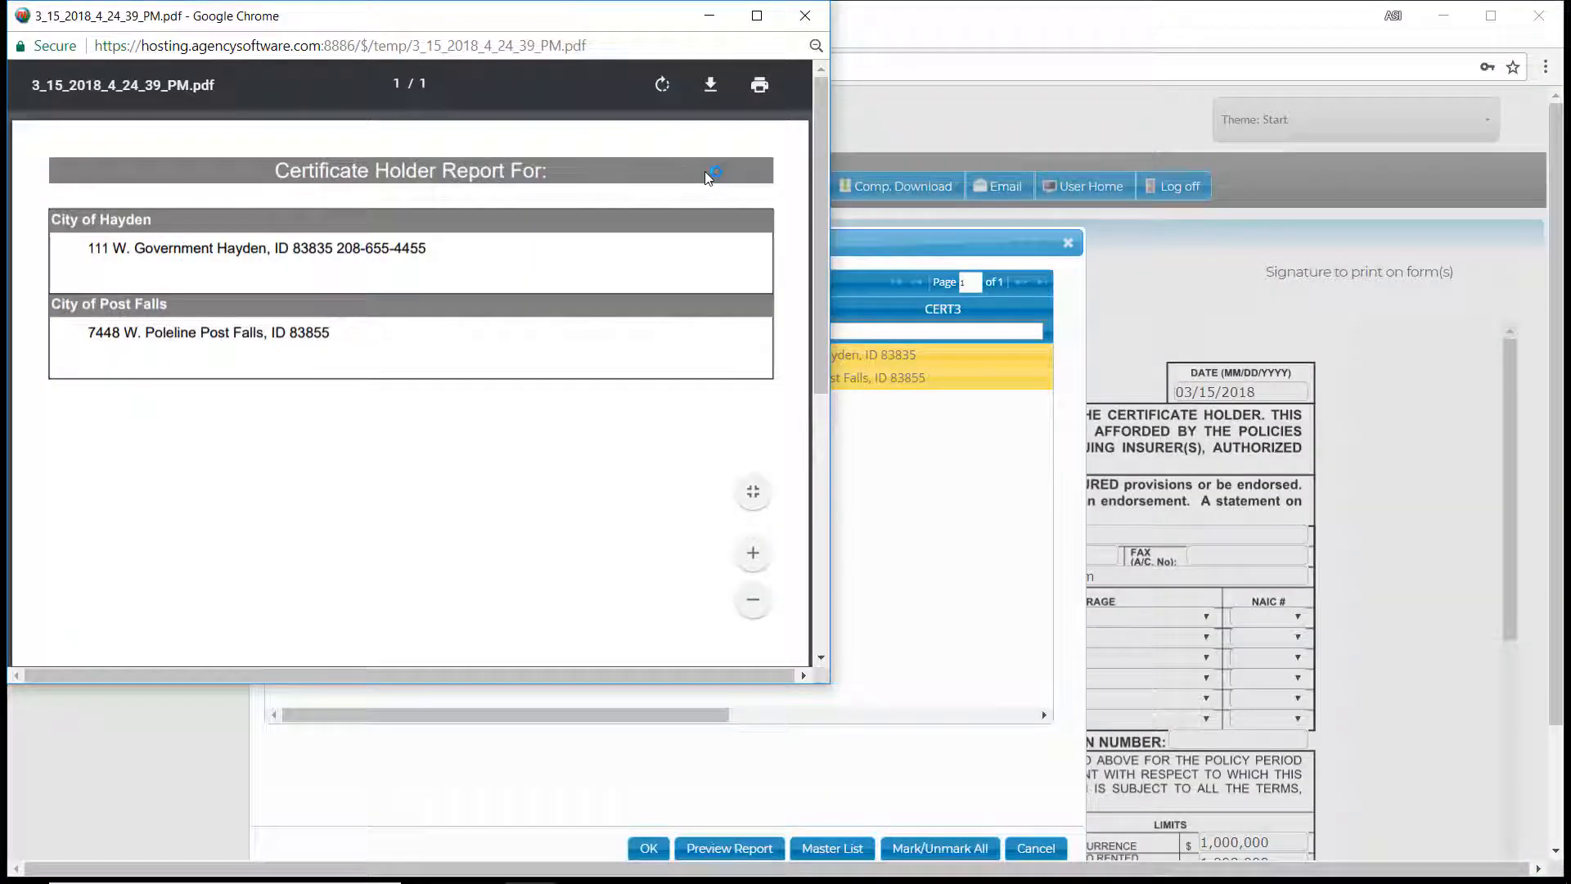
Save the holder report to the desktop as a PDF named starting "2 Guys Holders for", and close the report and holder list.
{"action": "left_click", "coordinate": [711, 87]}
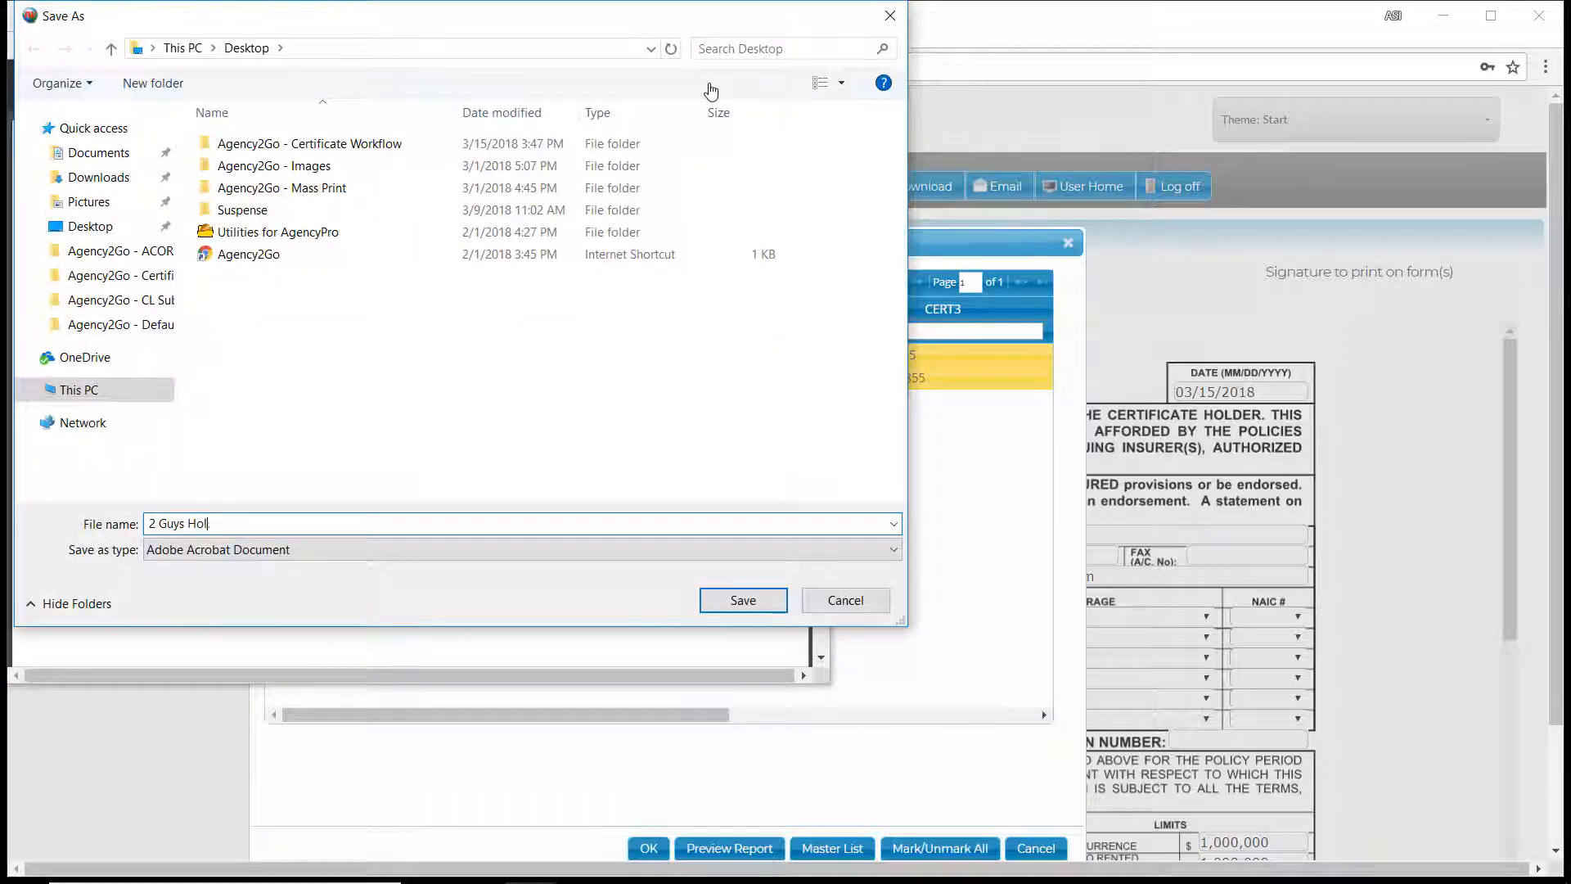
{"action": "key", "text": "Return"}
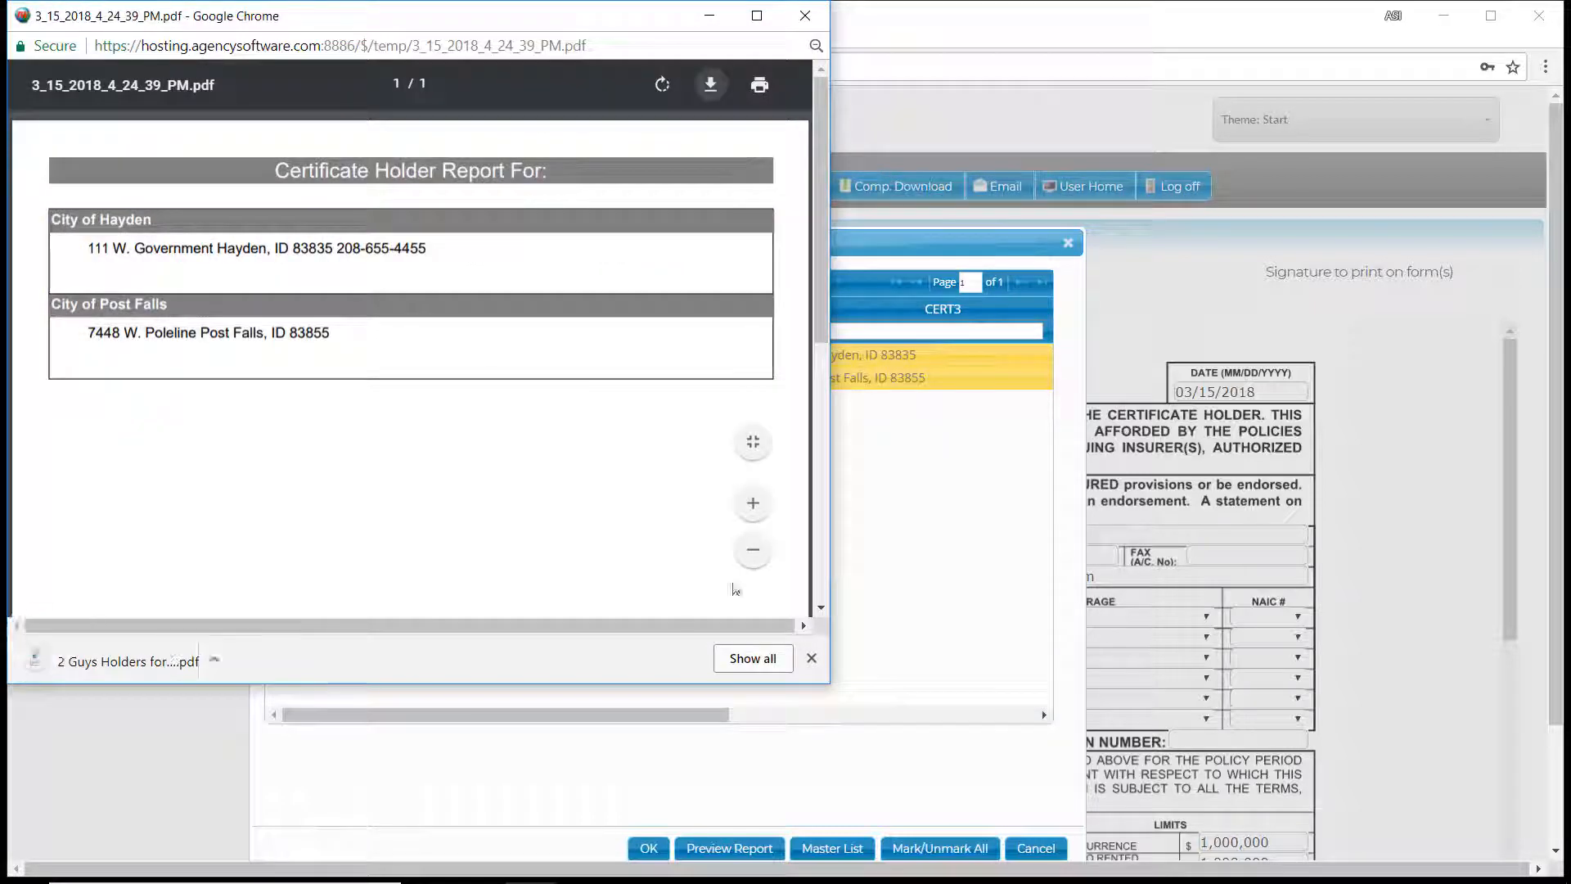
{"action": "left_click", "coordinate": [812, 25]}
{"action": "left_click", "coordinate": [1068, 243]}
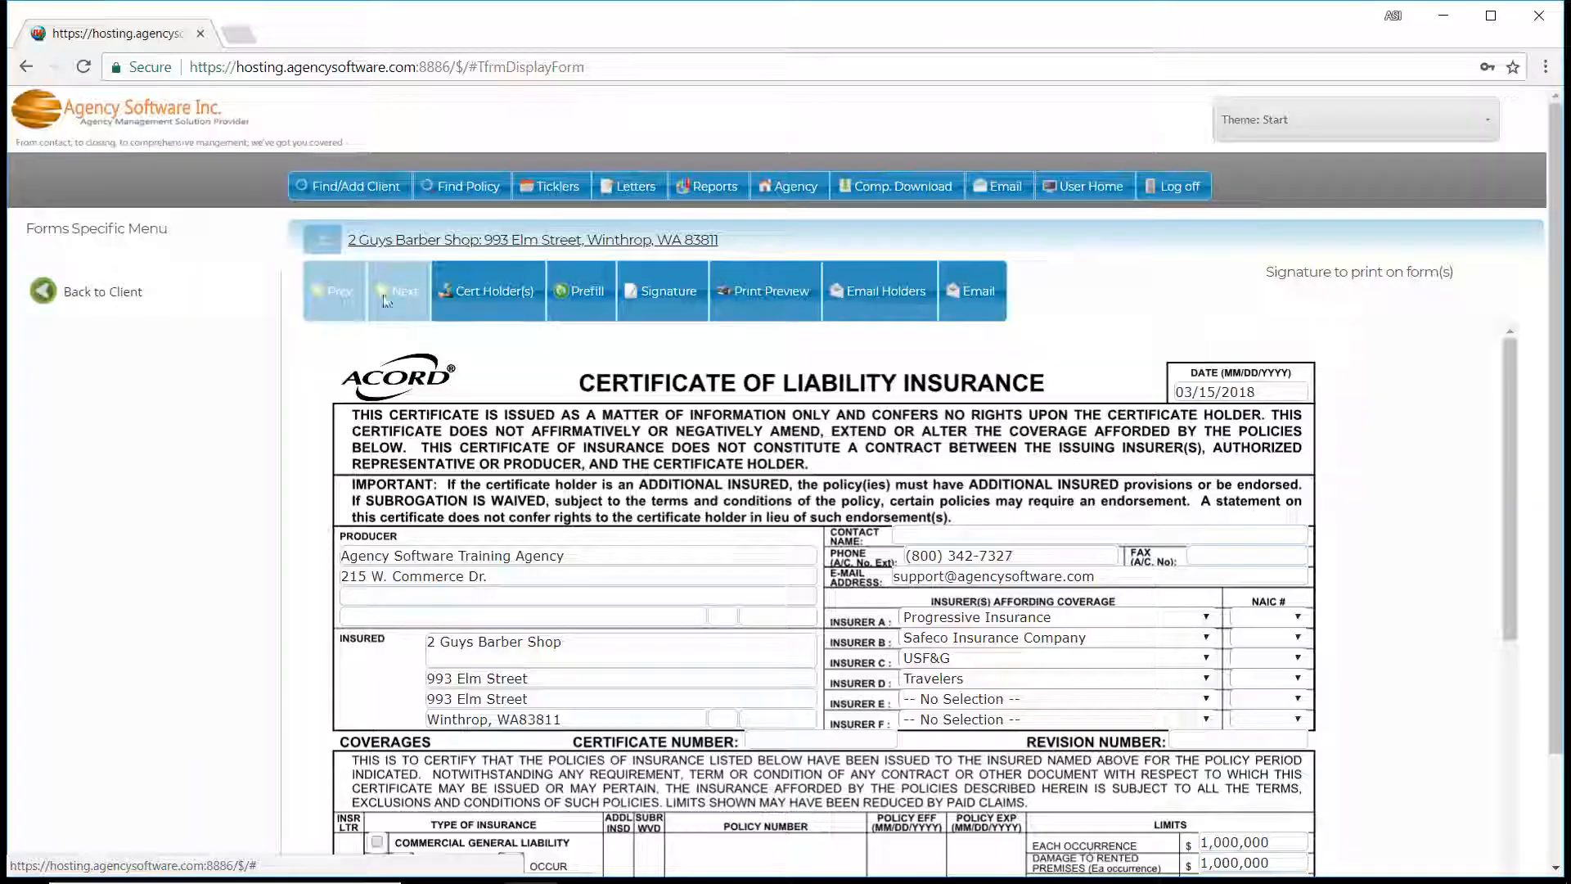
Return to the client's forms and add a new country-wide CERT. OF LIAB. INS. (2016/03) form, number 25.
{"action": "left_click", "coordinate": [90, 295]}
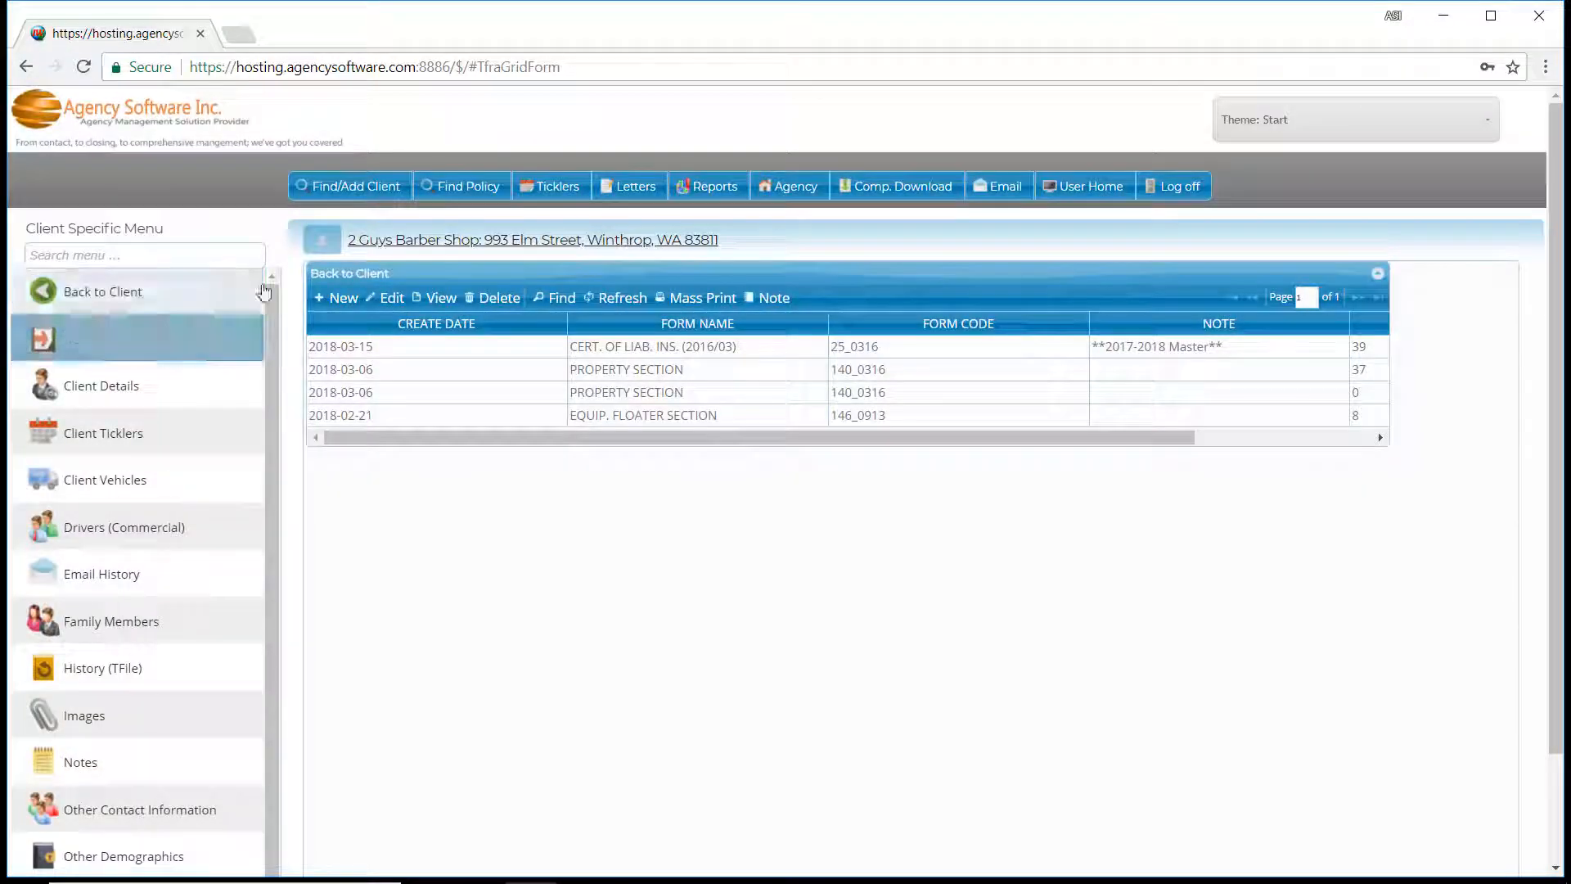
{"action": "left_click", "coordinate": [339, 301]}
{"action": "left_click", "coordinate": [697, 463]}
{"action": "type", "text": "25"}
{"action": "key", "text": "Return"}
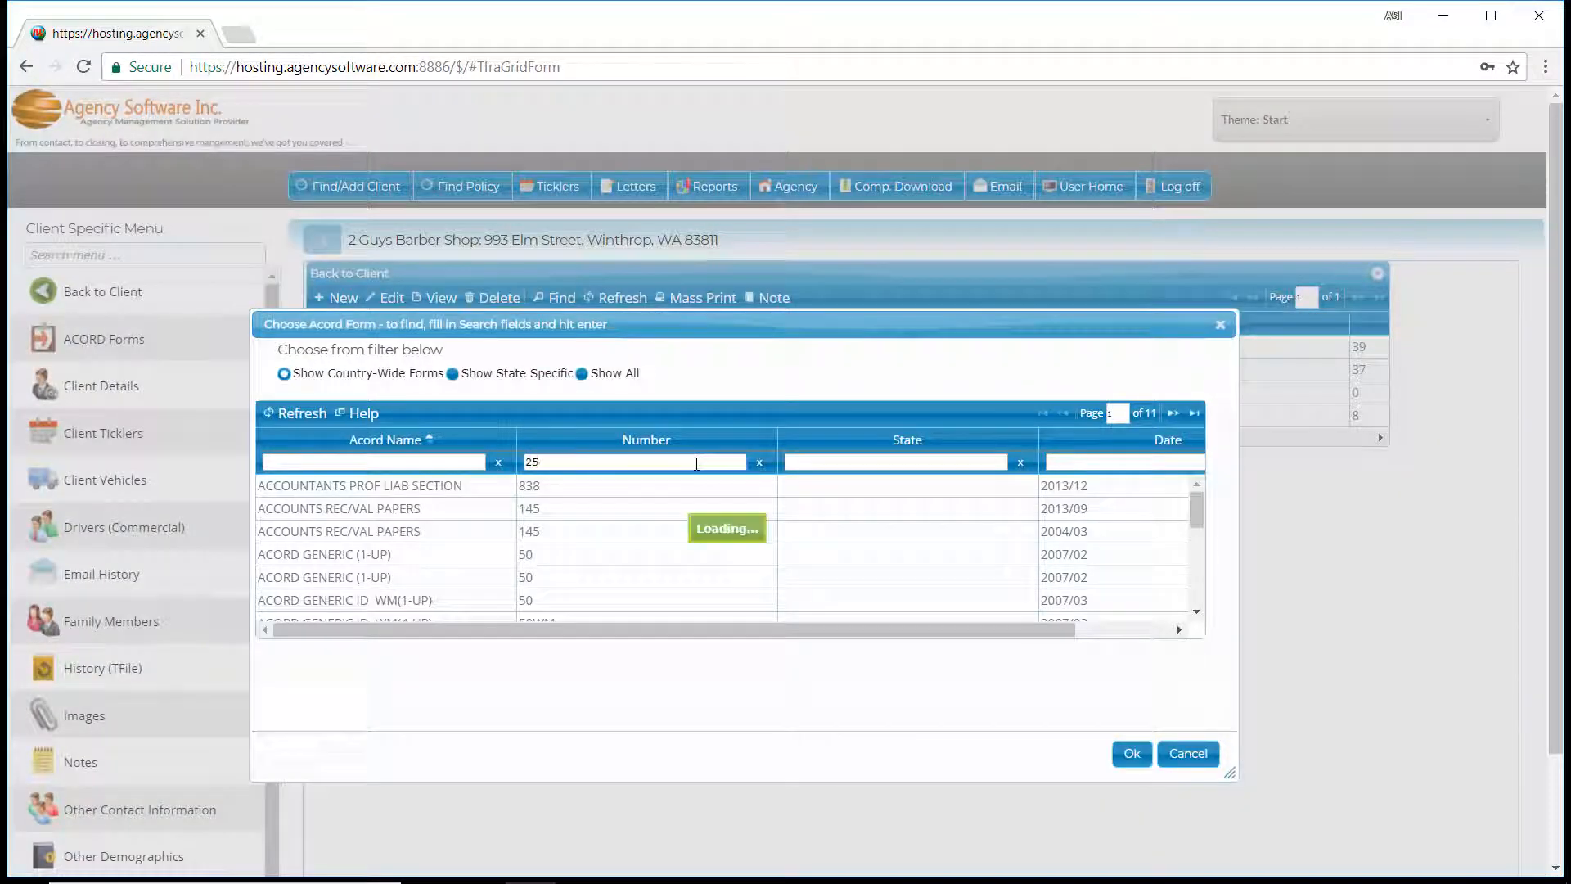
{"action": "left_click", "coordinate": [667, 509]}
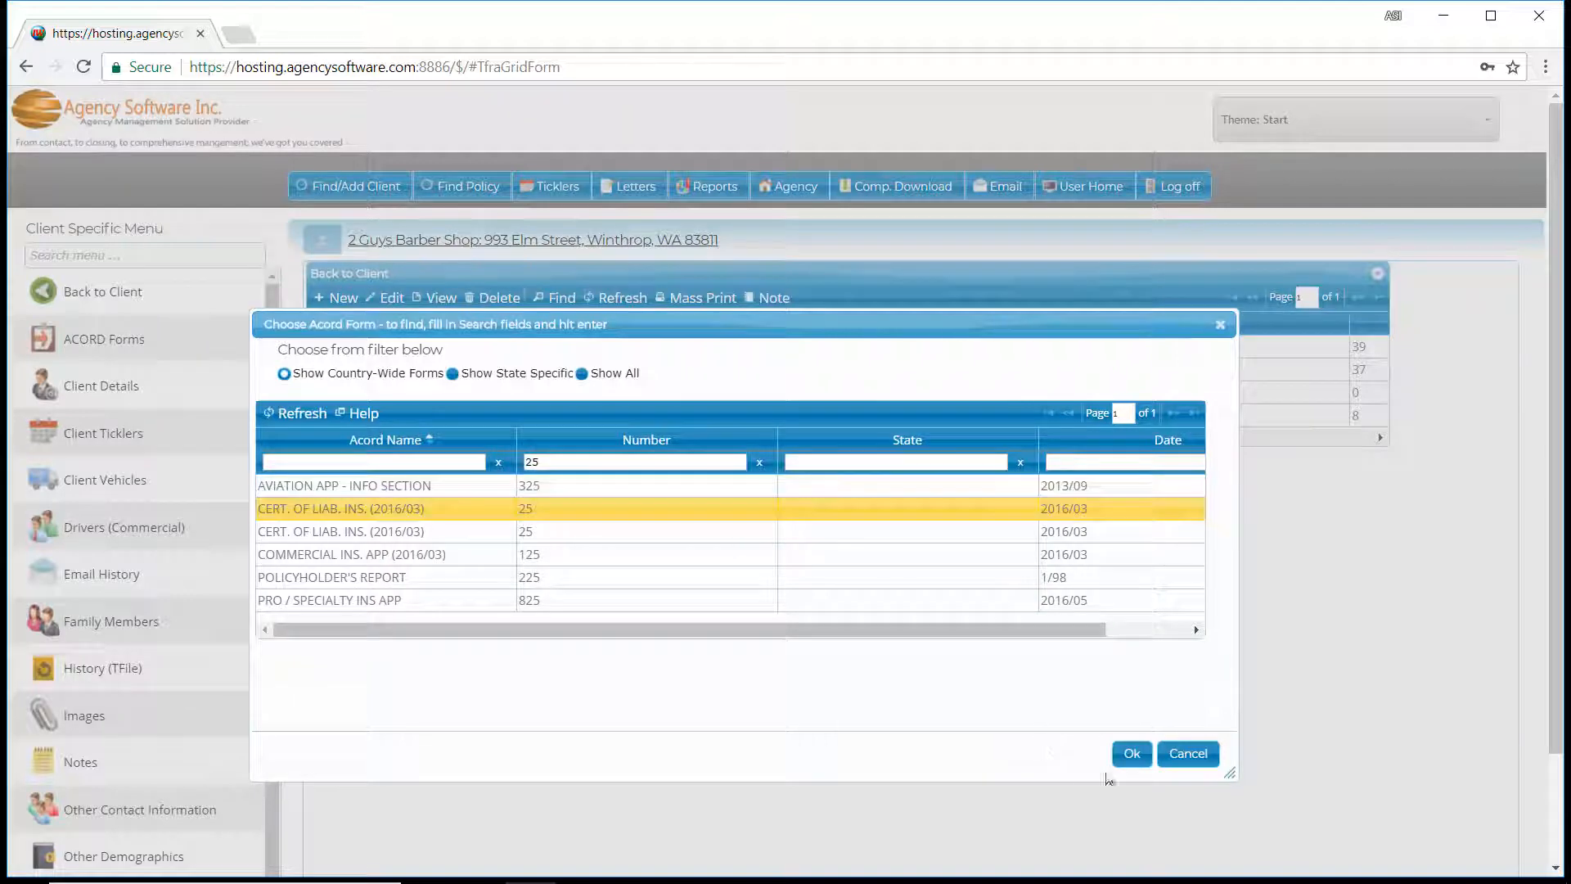
{"action": "left_click", "coordinate": [1132, 753]}
Prefill the new certificate from the general liability (2018-05-28), business auto (2017-10-14), workers compensation (2018-07-08) and umbrella (2018-08-01) policies.
{"action": "left_click", "coordinate": [268, 471]}
{"action": "left_click", "coordinate": [268, 563]}
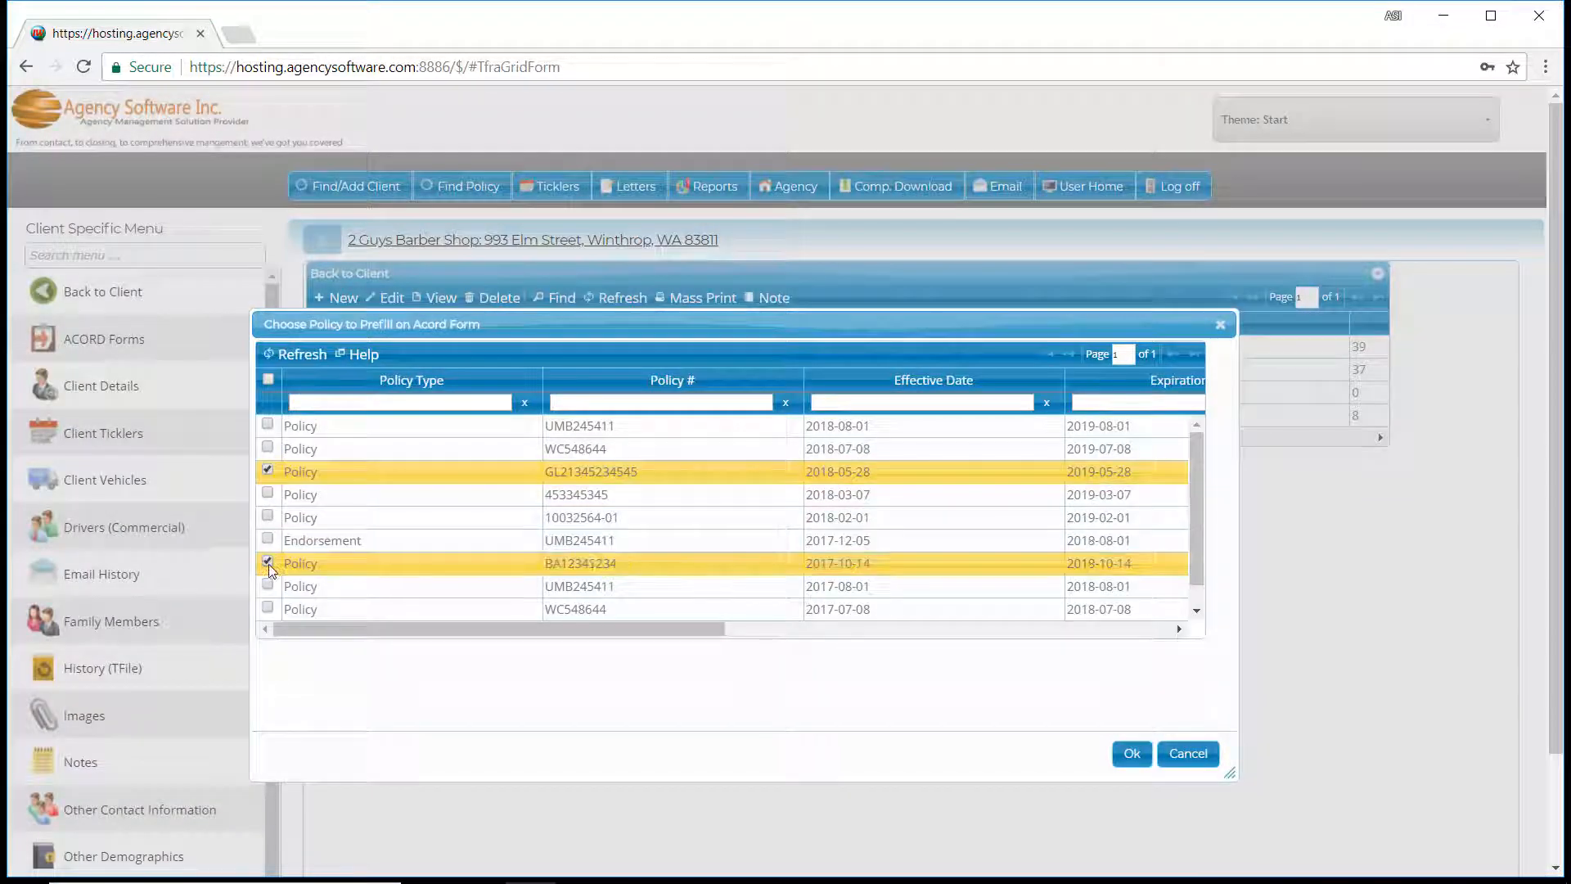
{"action": "left_click", "coordinate": [267, 586]}
{"action": "left_click", "coordinate": [267, 449]}
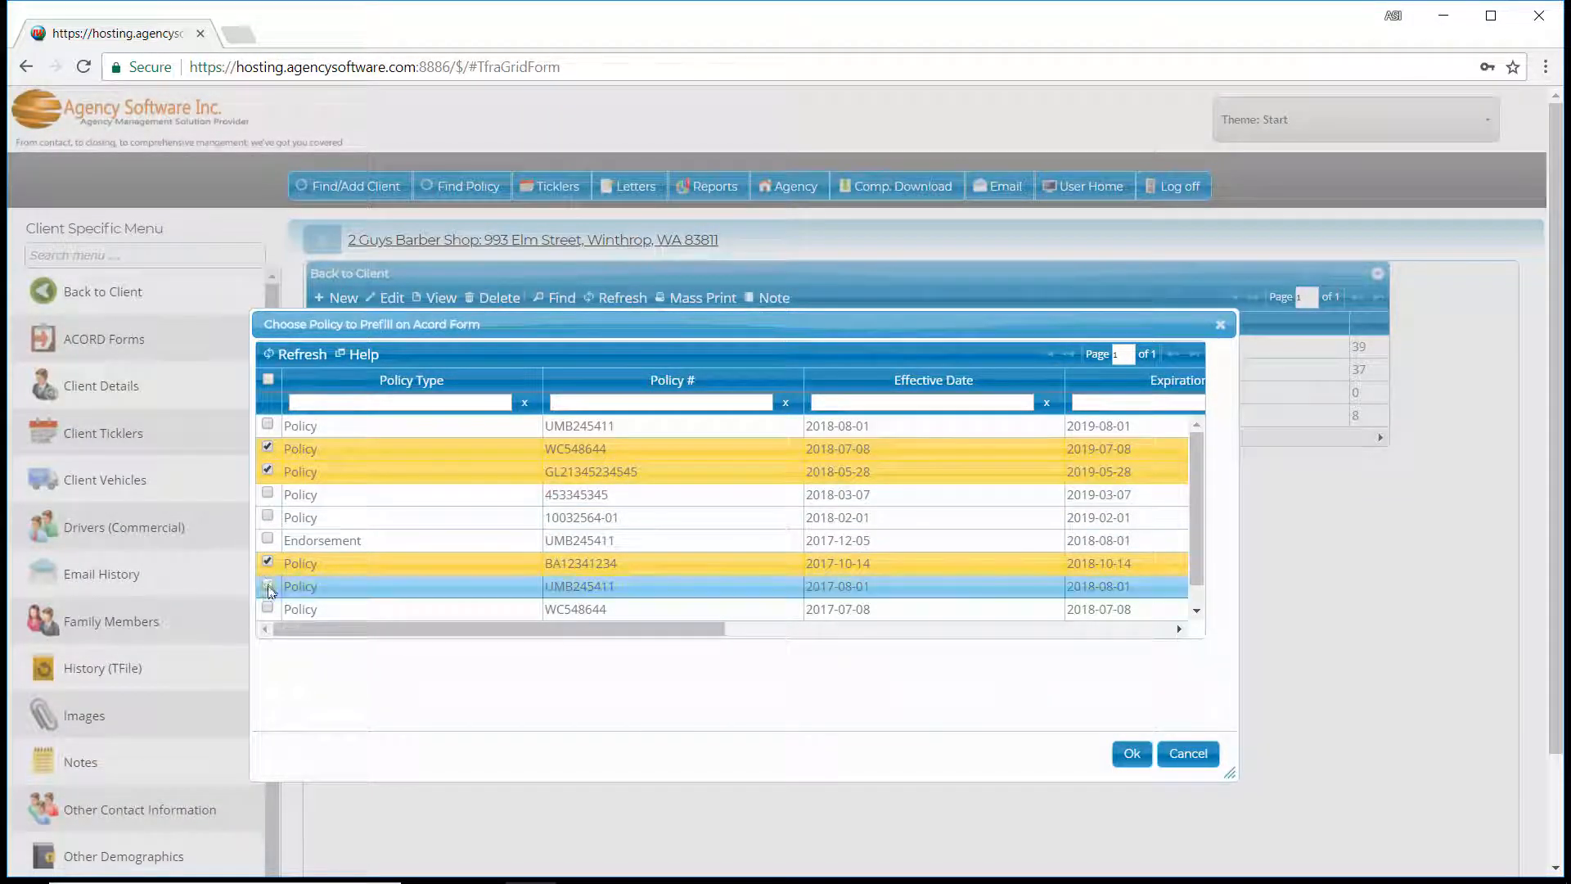
{"action": "left_click", "coordinate": [268, 586]}
{"action": "left_click", "coordinate": [268, 425]}
{"action": "left_click", "coordinate": [1132, 753]}
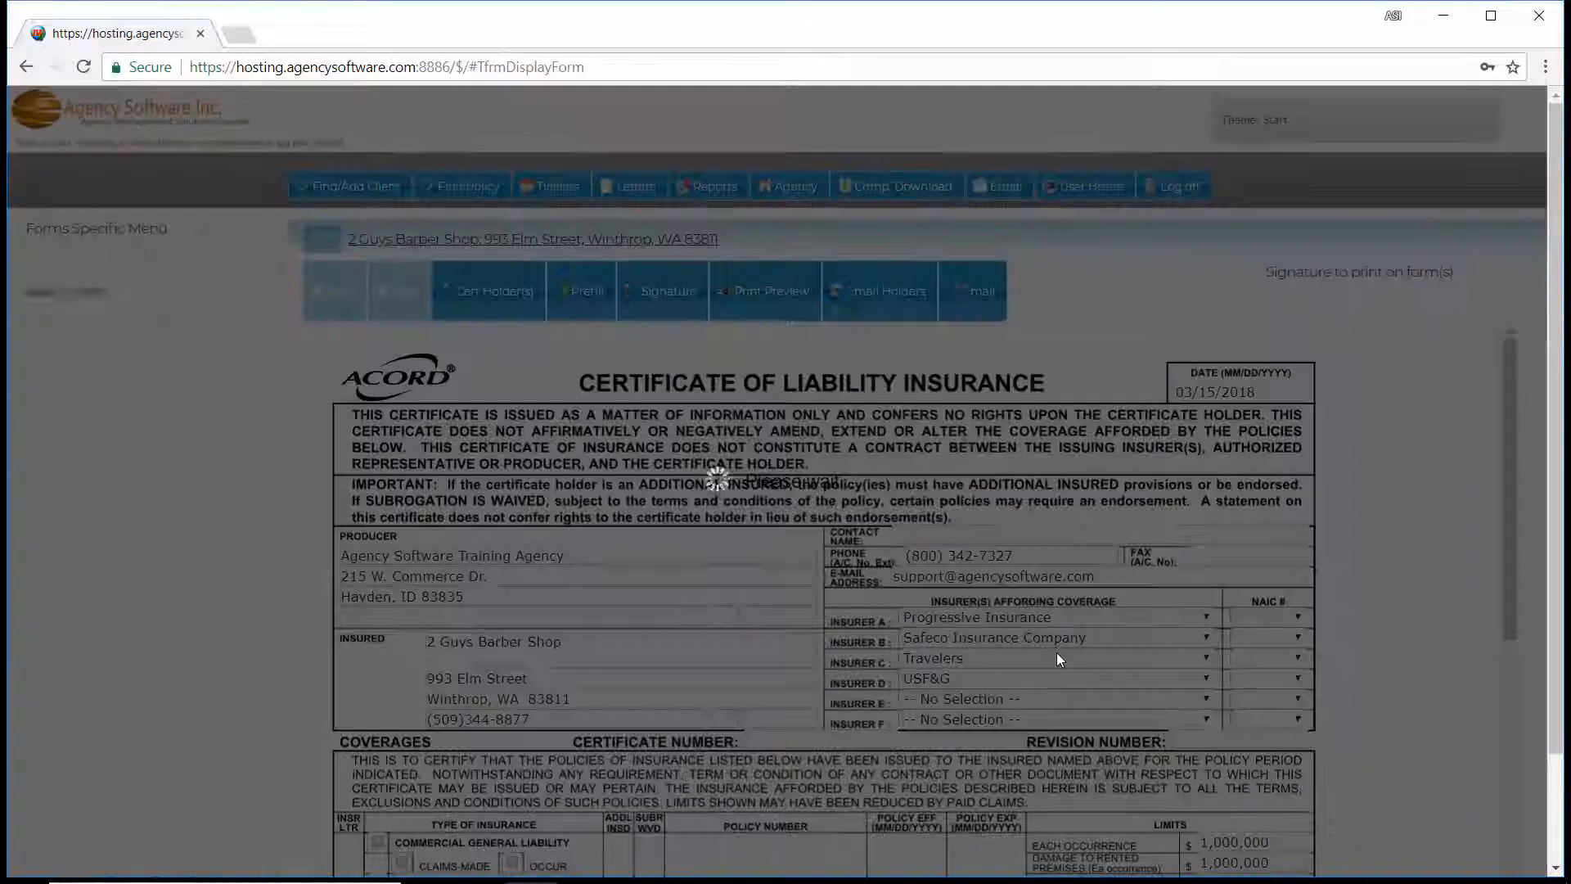
Prefill the new certificate from the existing CERT. OF LIAB. INS. (2016/03) form noted **2017-2018 Master**.
{"action": "scroll", "coordinate": [883, 618], "scroll_direction": "down", "scroll_amount": 5}
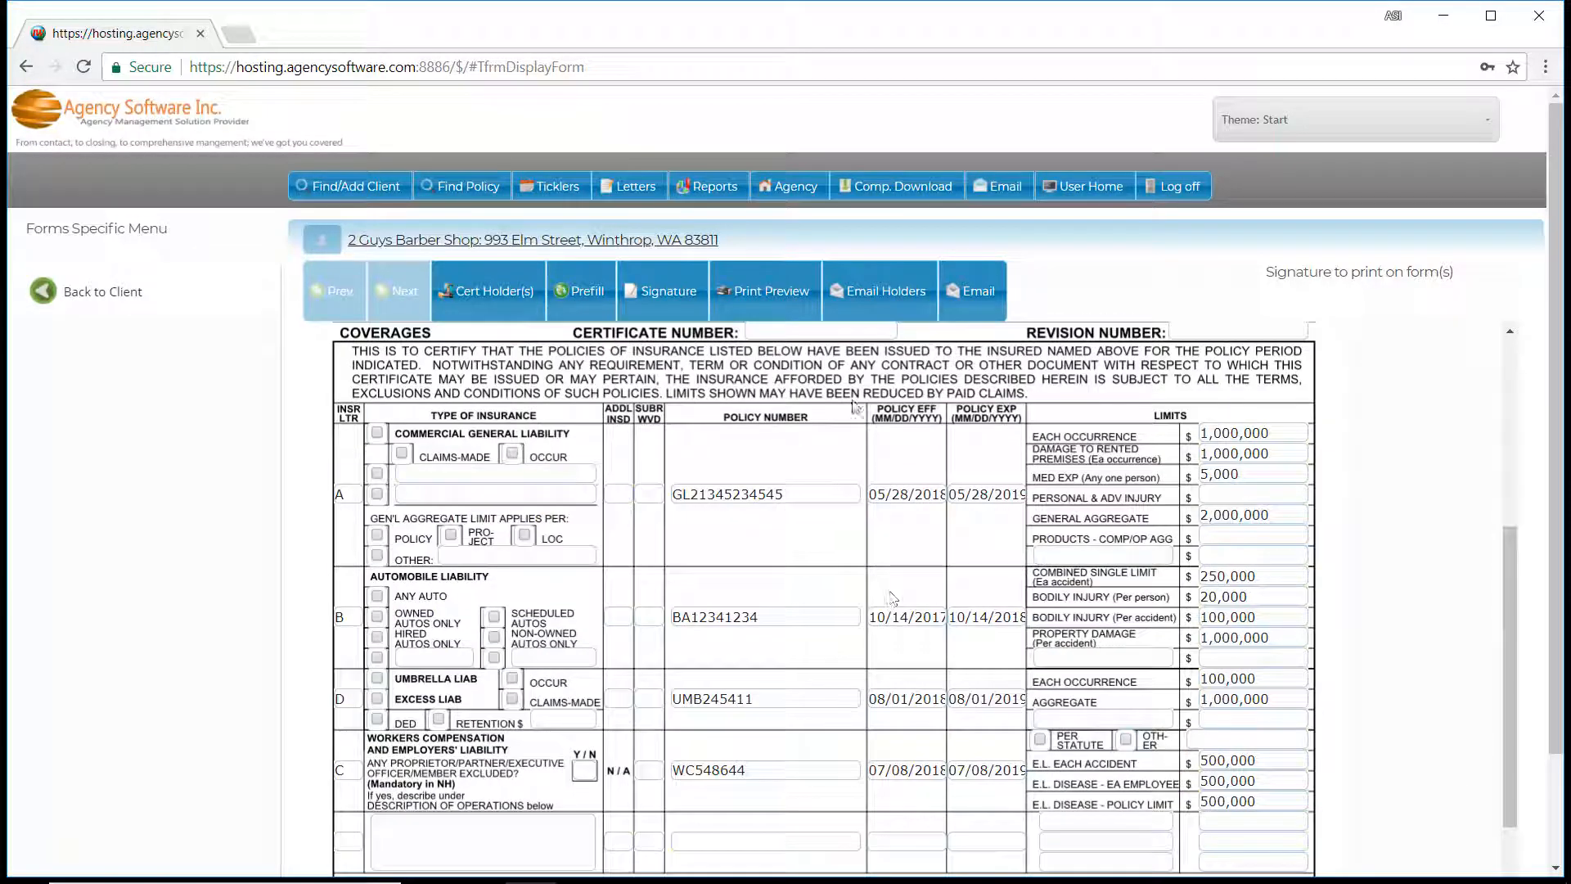
{"action": "left_click", "coordinate": [573, 293]}
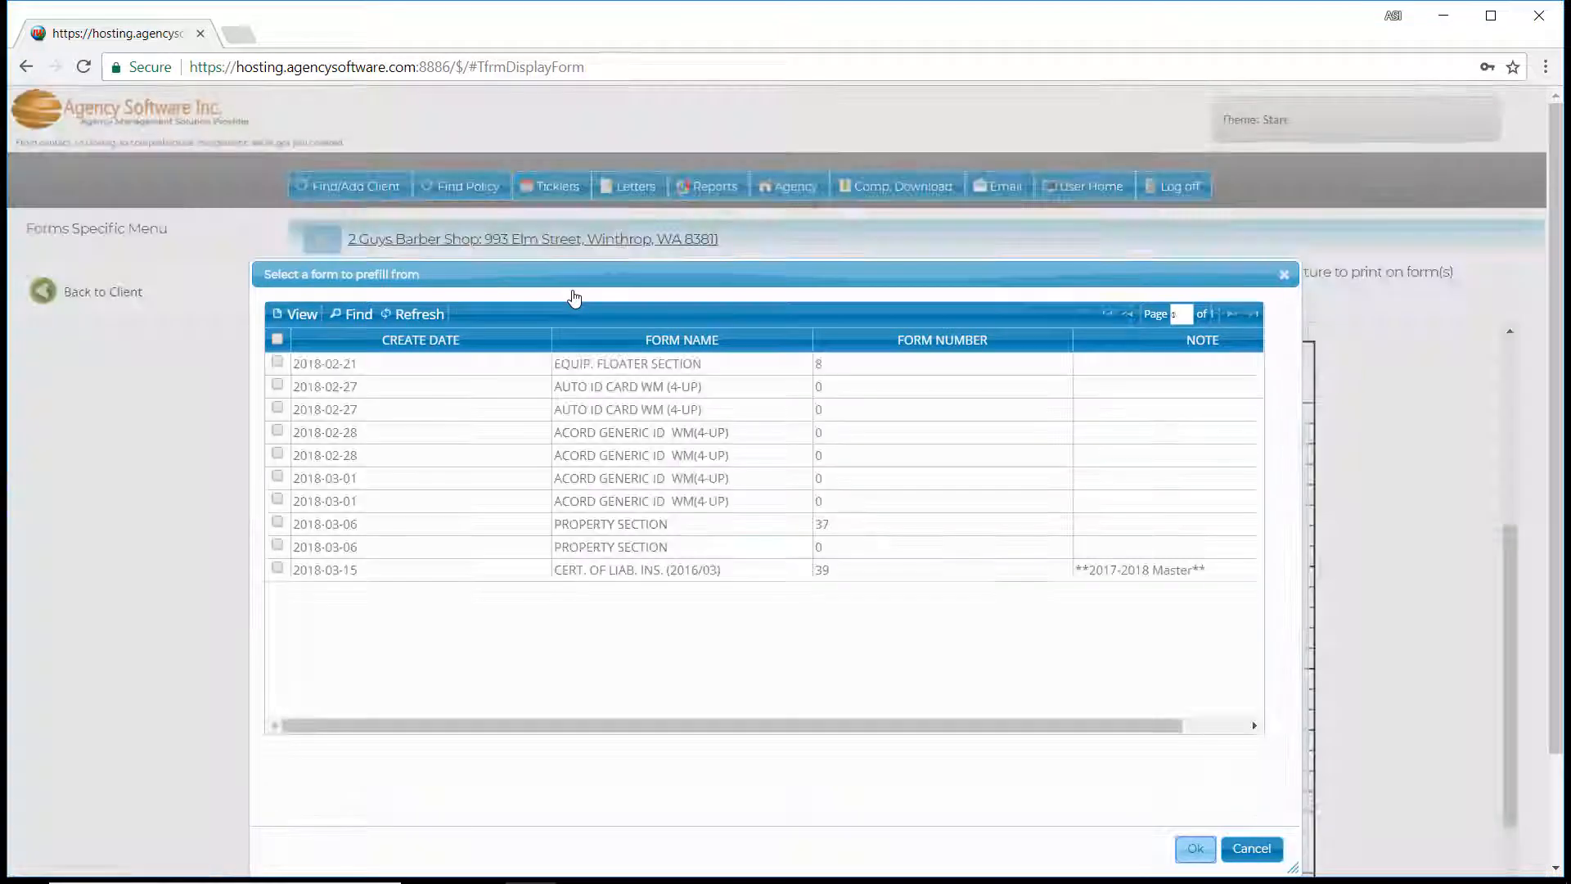
{"action": "left_click", "coordinate": [277, 568]}
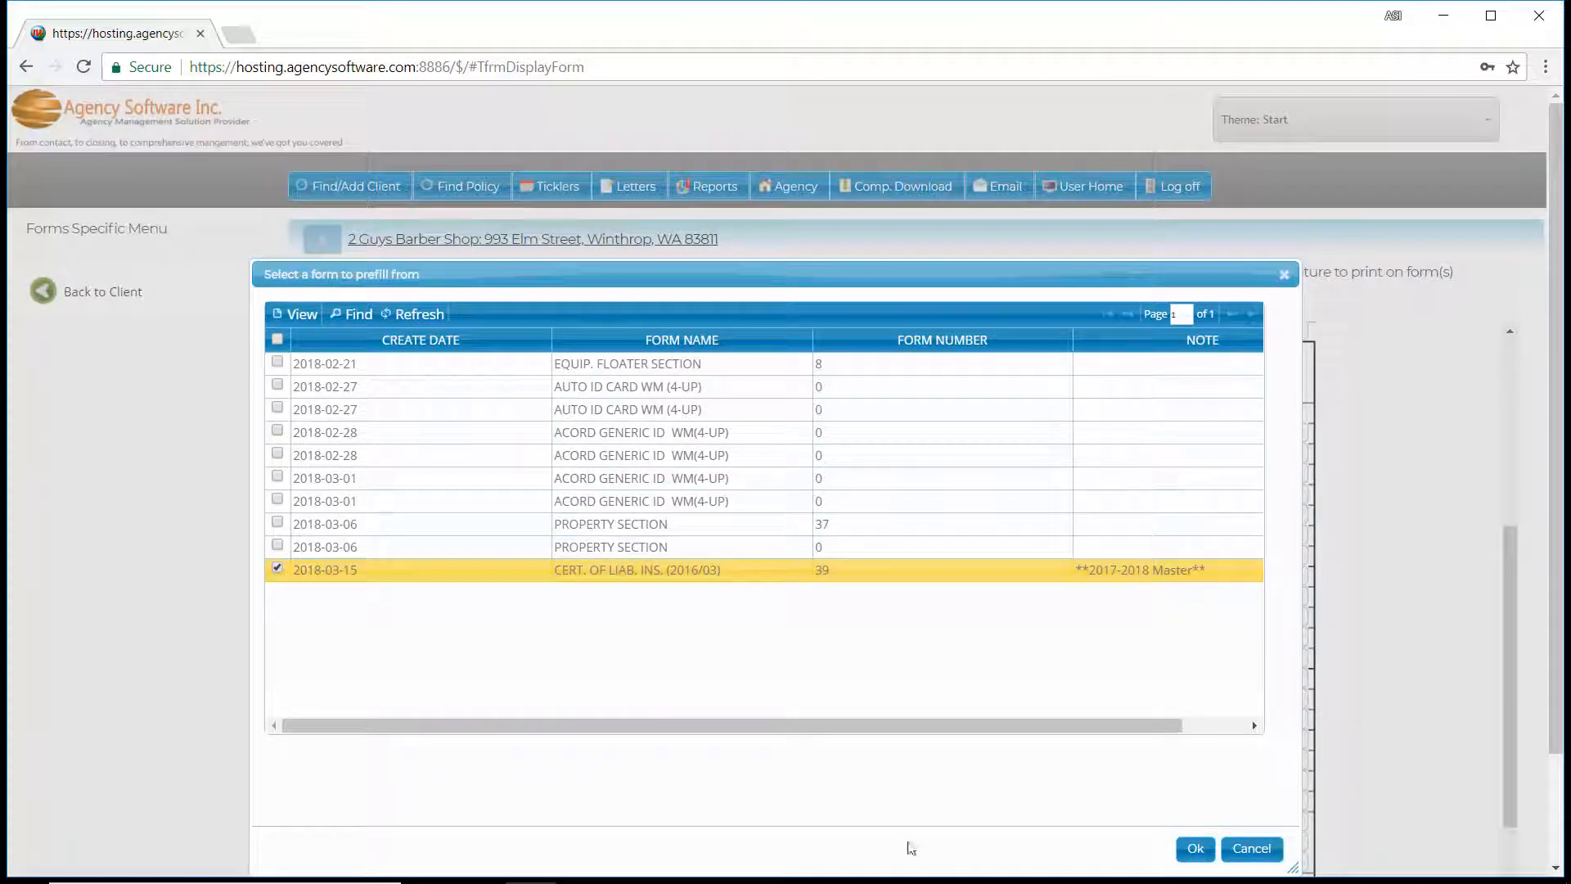
{"action": "left_click", "coordinate": [1195, 850]}
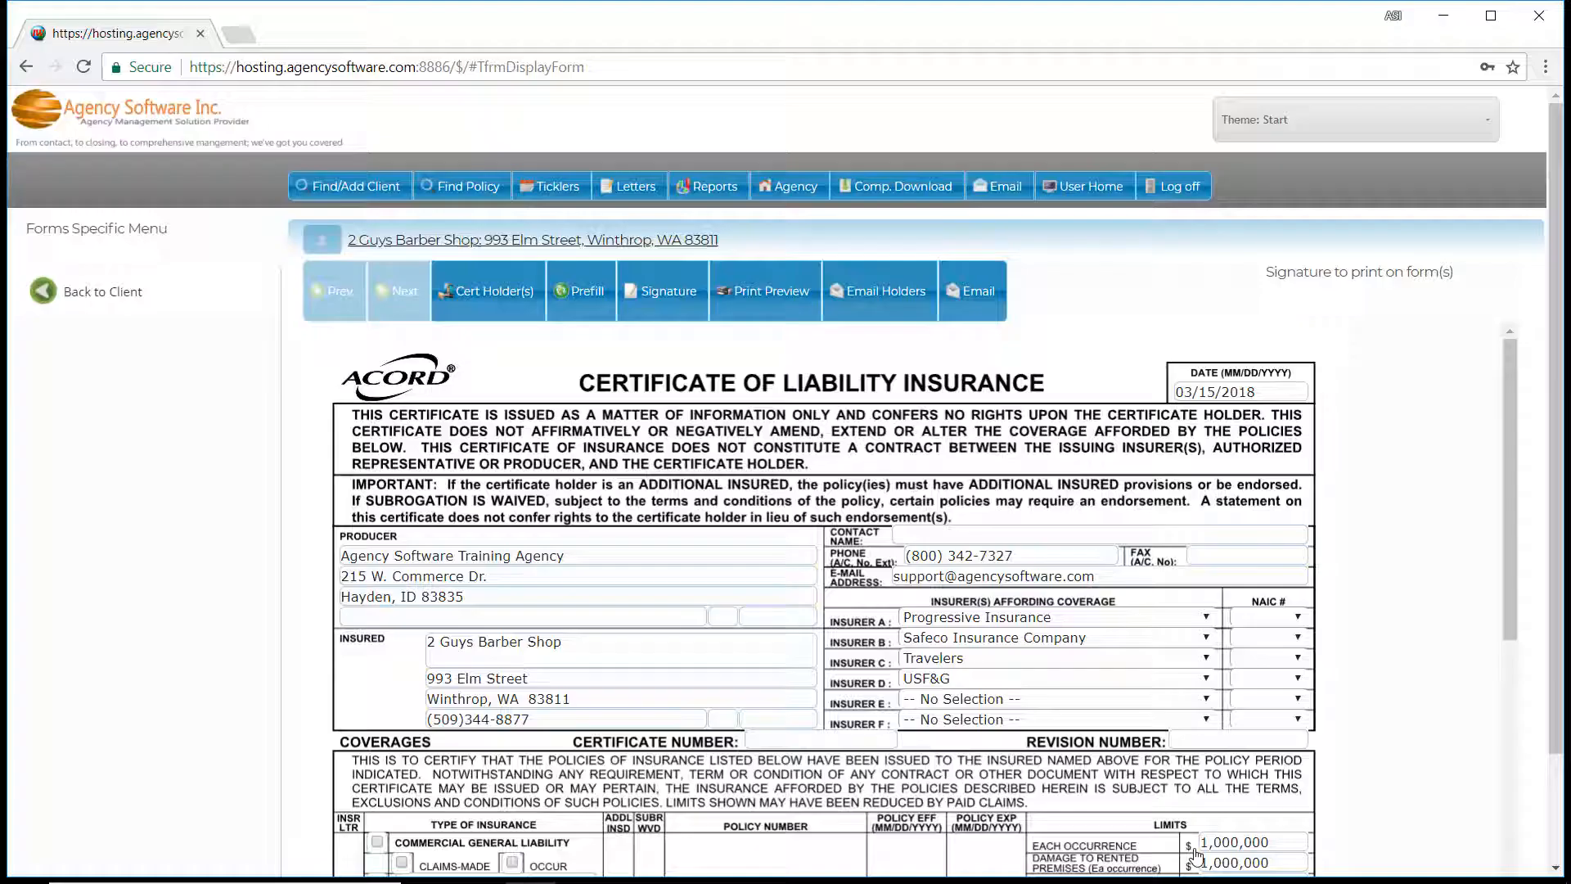
Delete City of Post Falls from the new certificate's holder list.
{"action": "scroll", "coordinate": [1162, 755], "scroll_direction": "down", "scroll_amount": 5}
{"action": "left_click", "coordinate": [521, 164]}
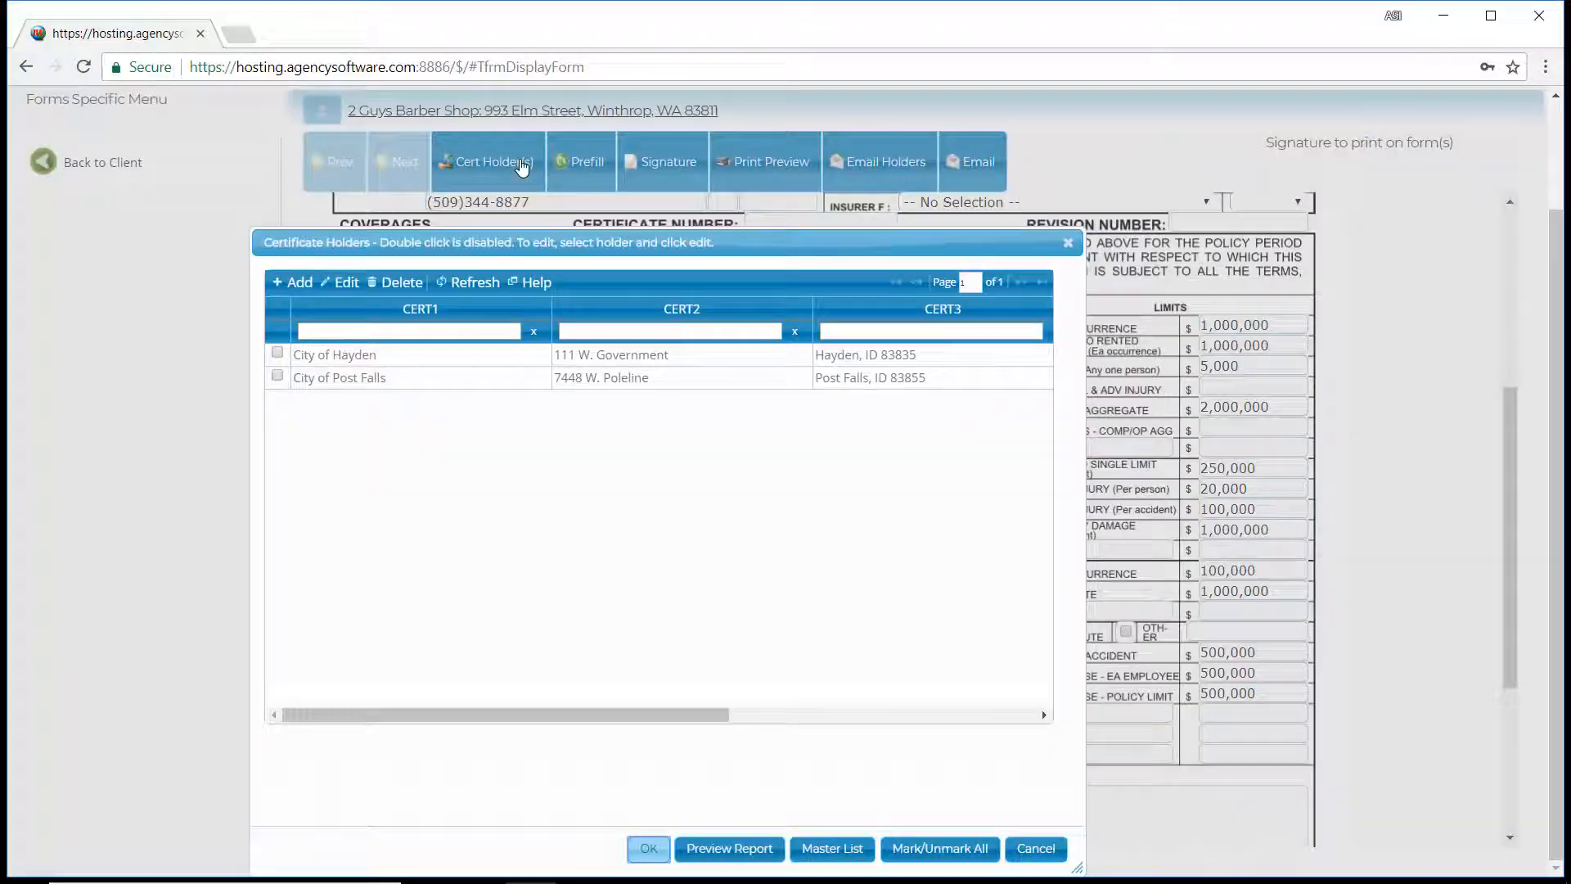
{"action": "left_click", "coordinate": [277, 376]}
{"action": "left_click", "coordinate": [401, 281]}
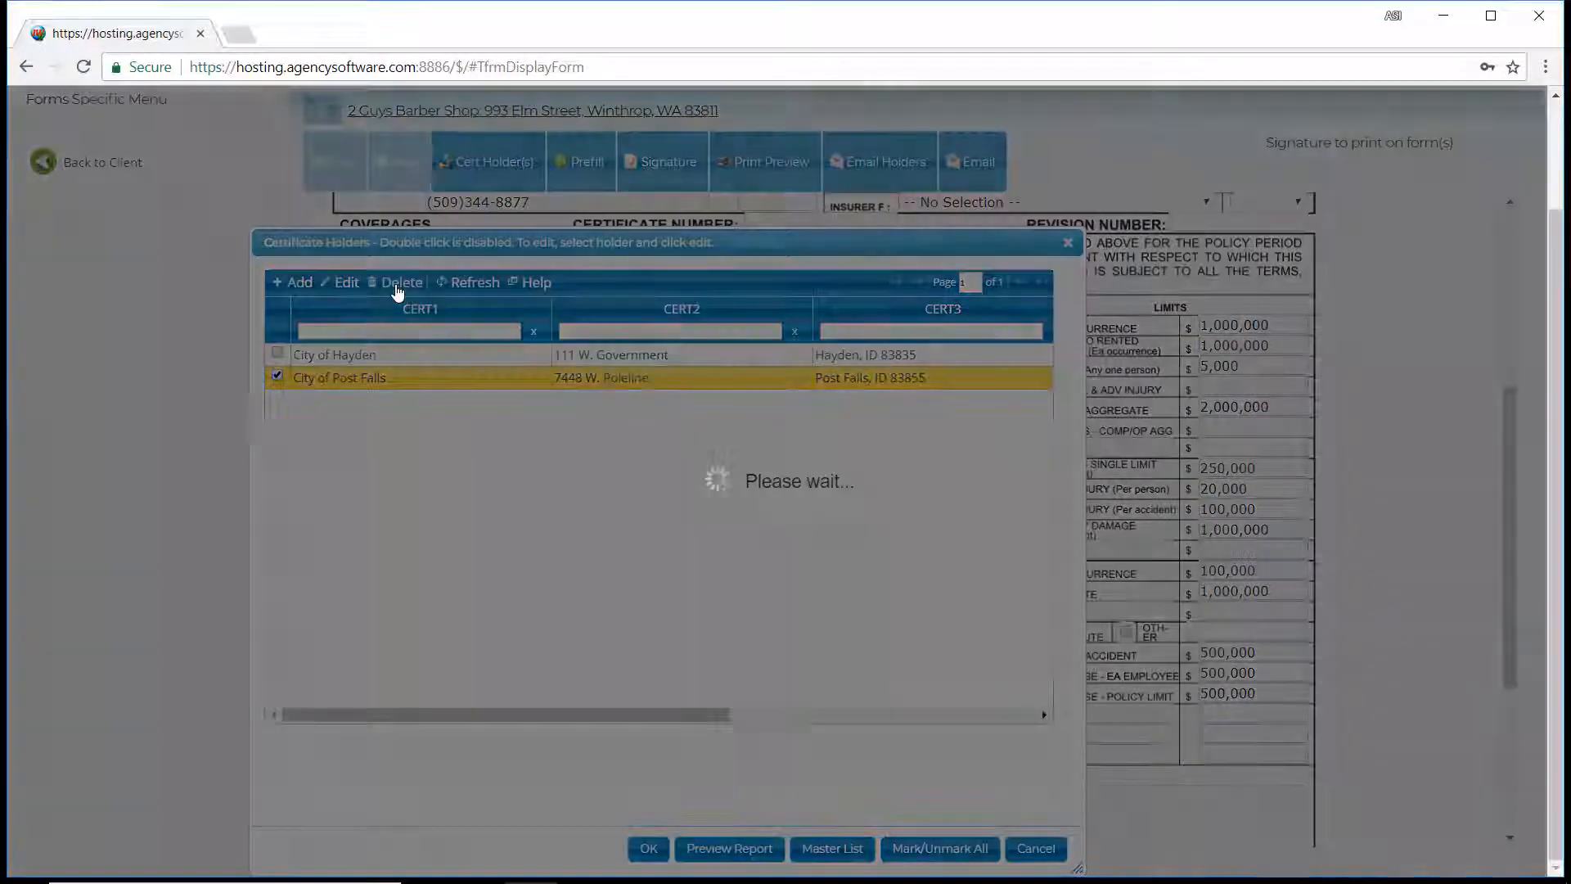
{"action": "left_click", "coordinate": [1020, 214]}
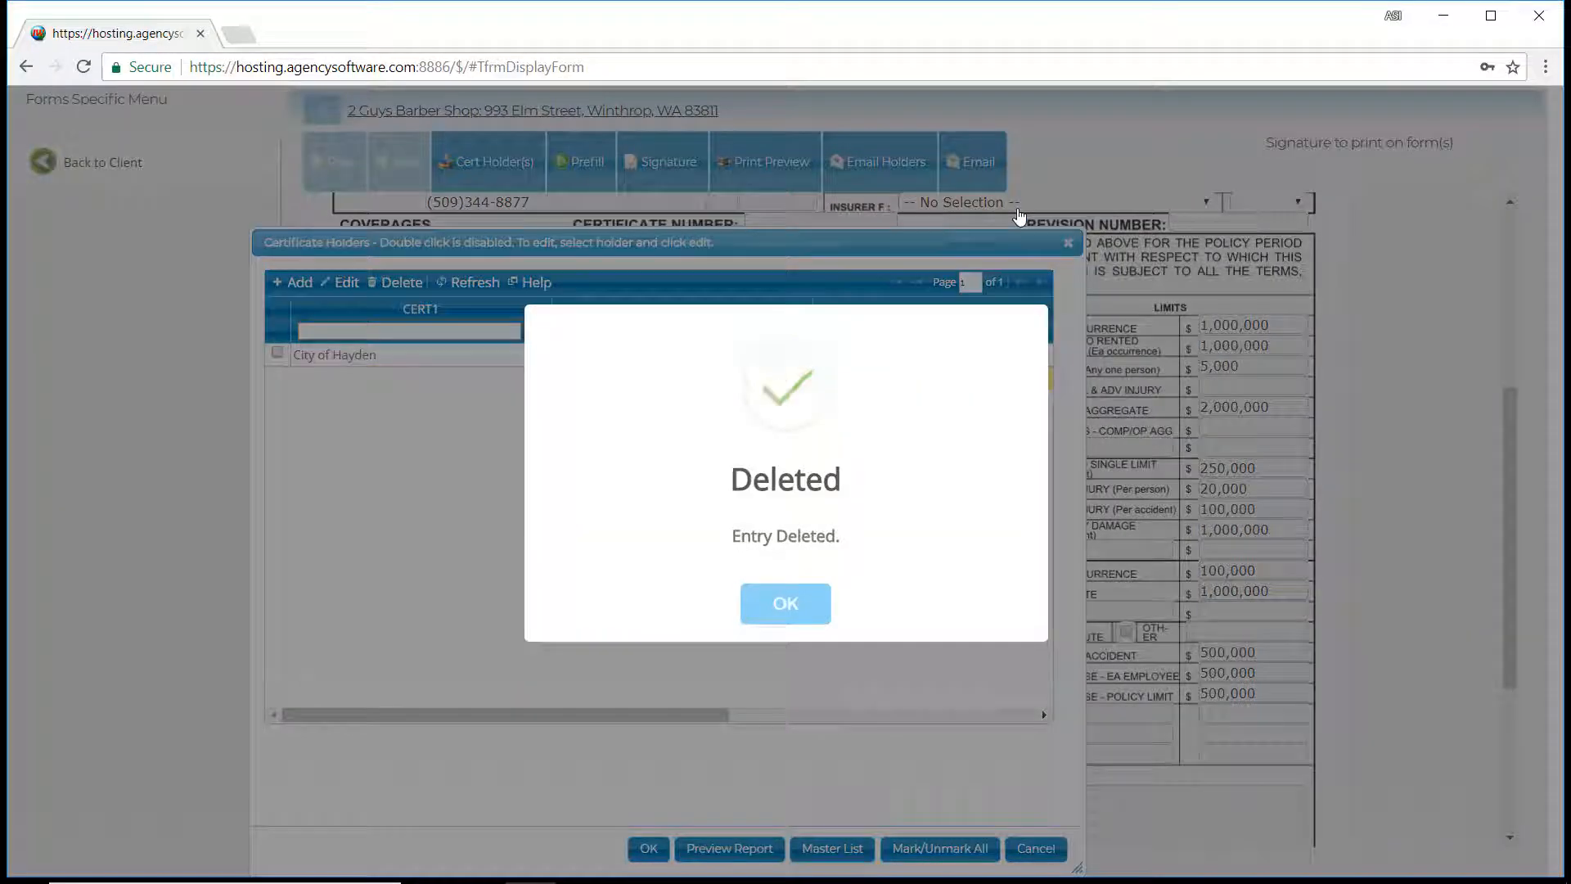
{"action": "left_click", "coordinate": [793, 604]}
Add First Bank of America and U.S. Bank from the master holder list, and select them with City of Hayden for the certificate.
{"action": "left_click", "coordinate": [832, 848]}
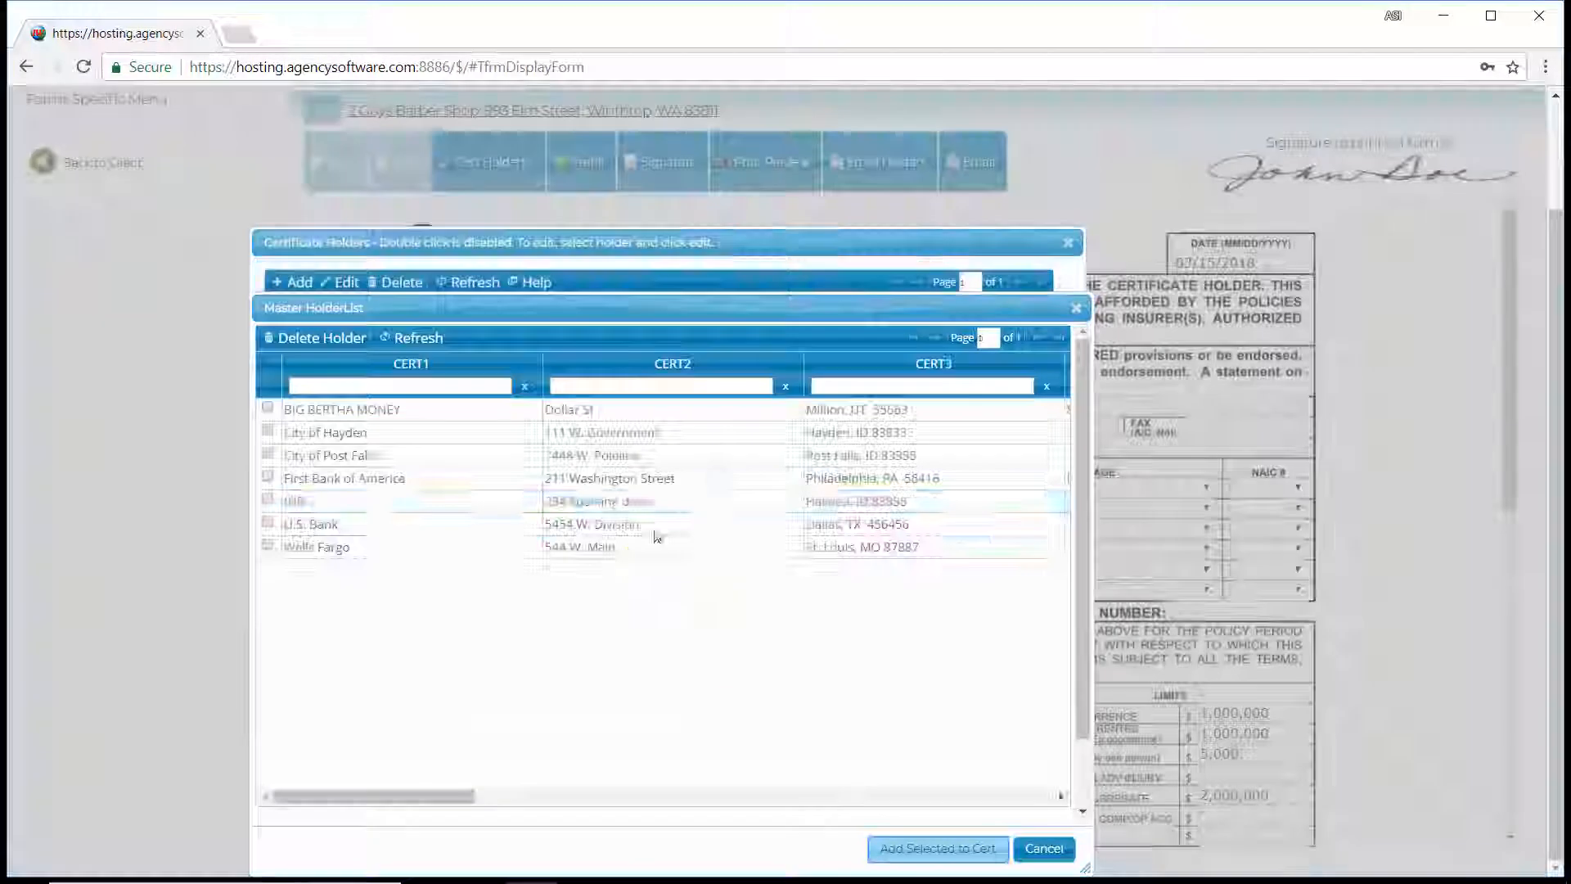
{"action": "left_click", "coordinate": [267, 476]}
{"action": "left_click", "coordinate": [266, 523]}
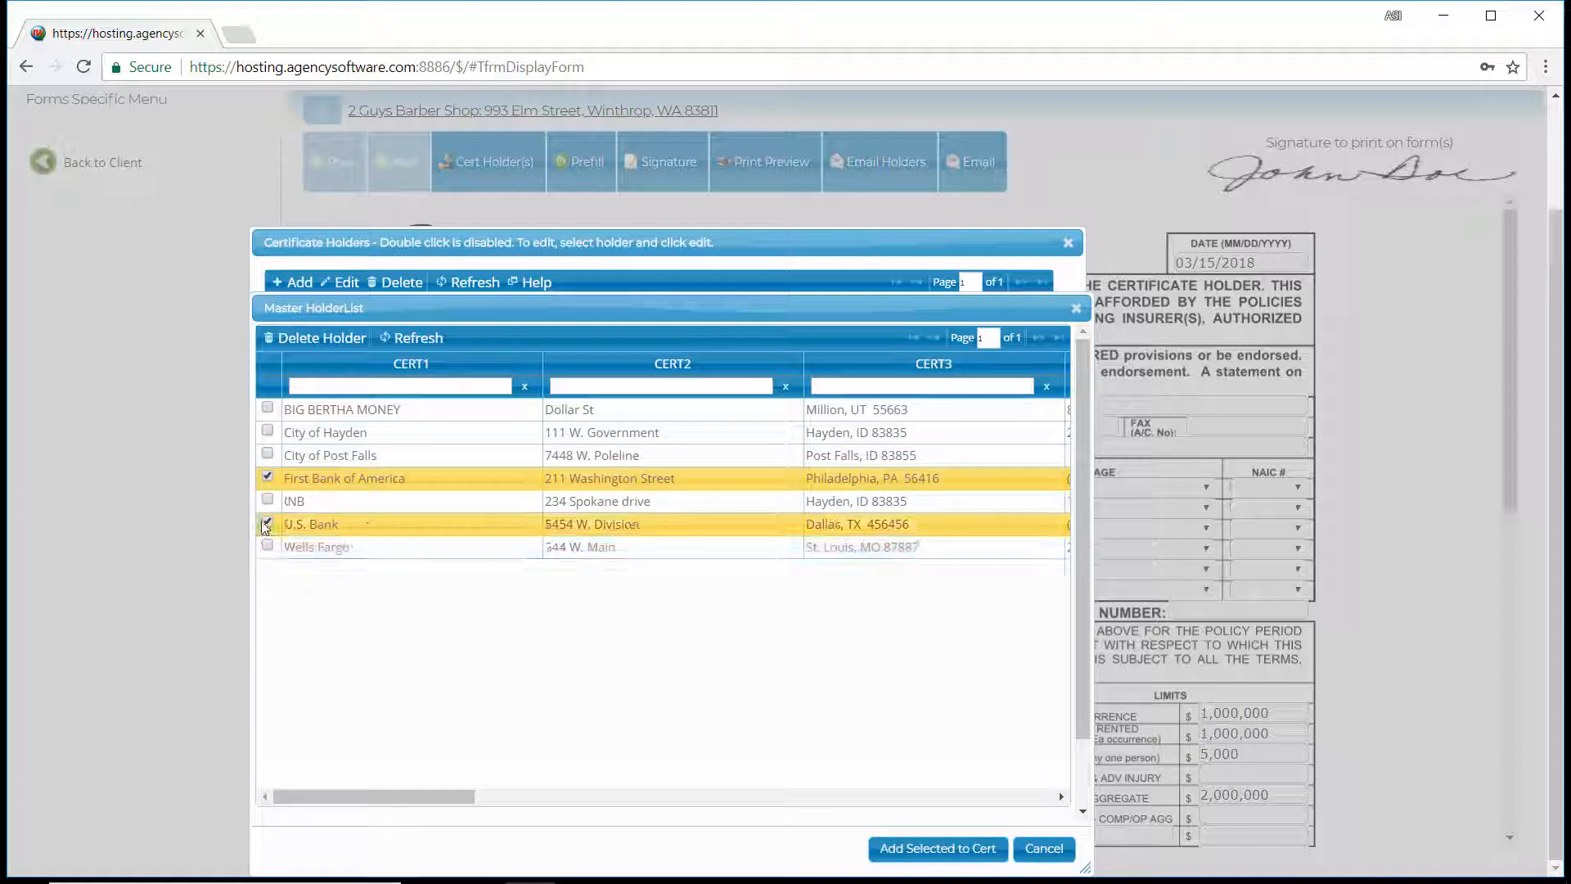
{"action": "left_click", "coordinate": [938, 848]}
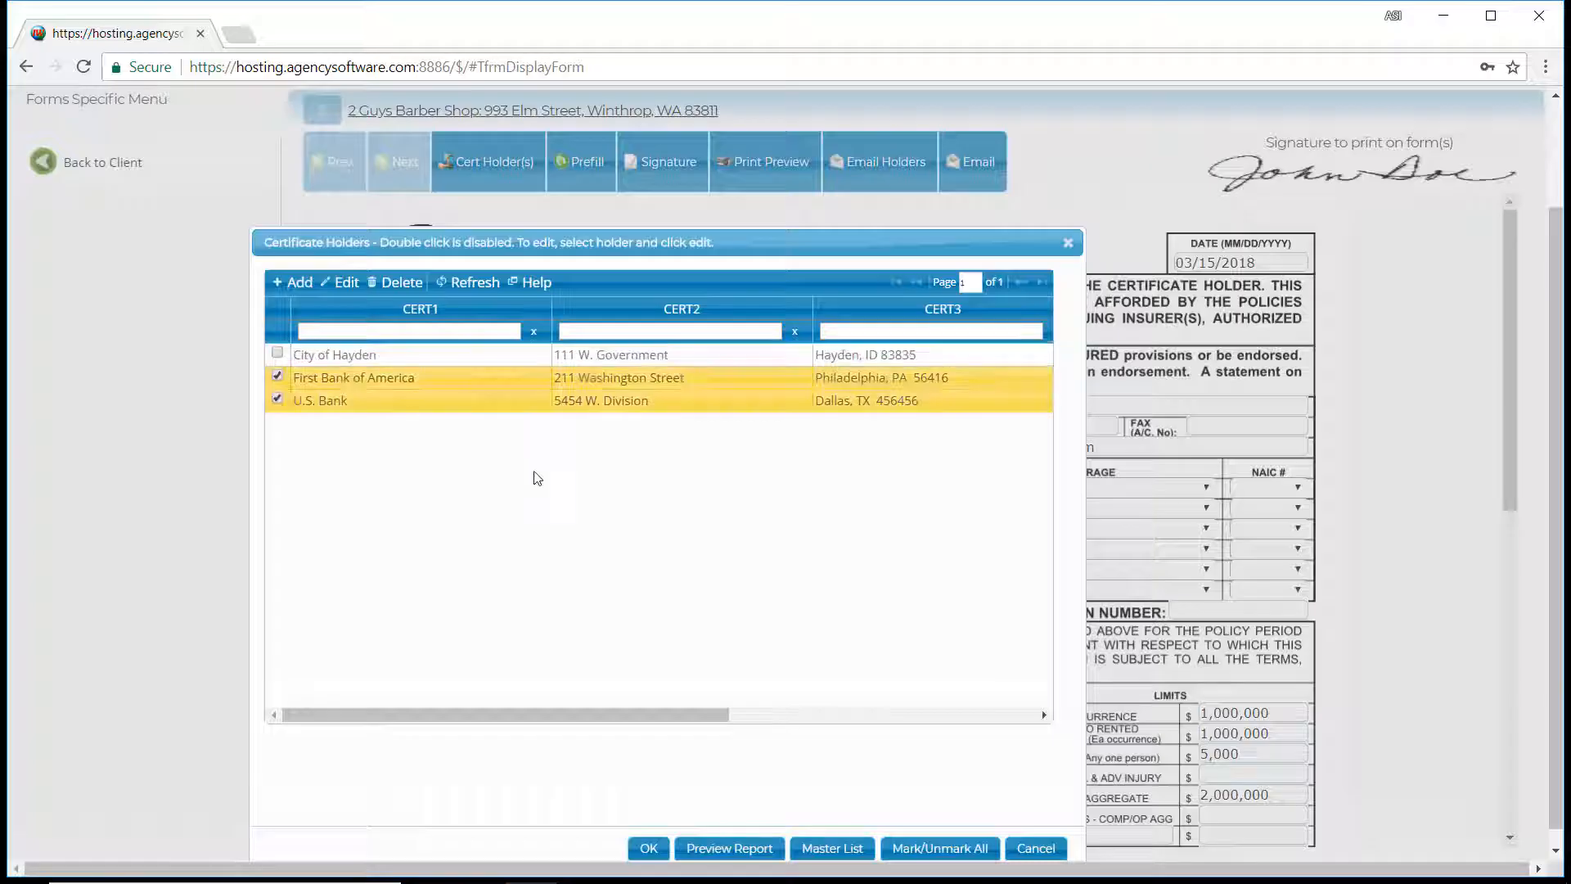
{"action": "left_click", "coordinate": [277, 354]}
{"action": "left_click", "coordinate": [649, 847]}
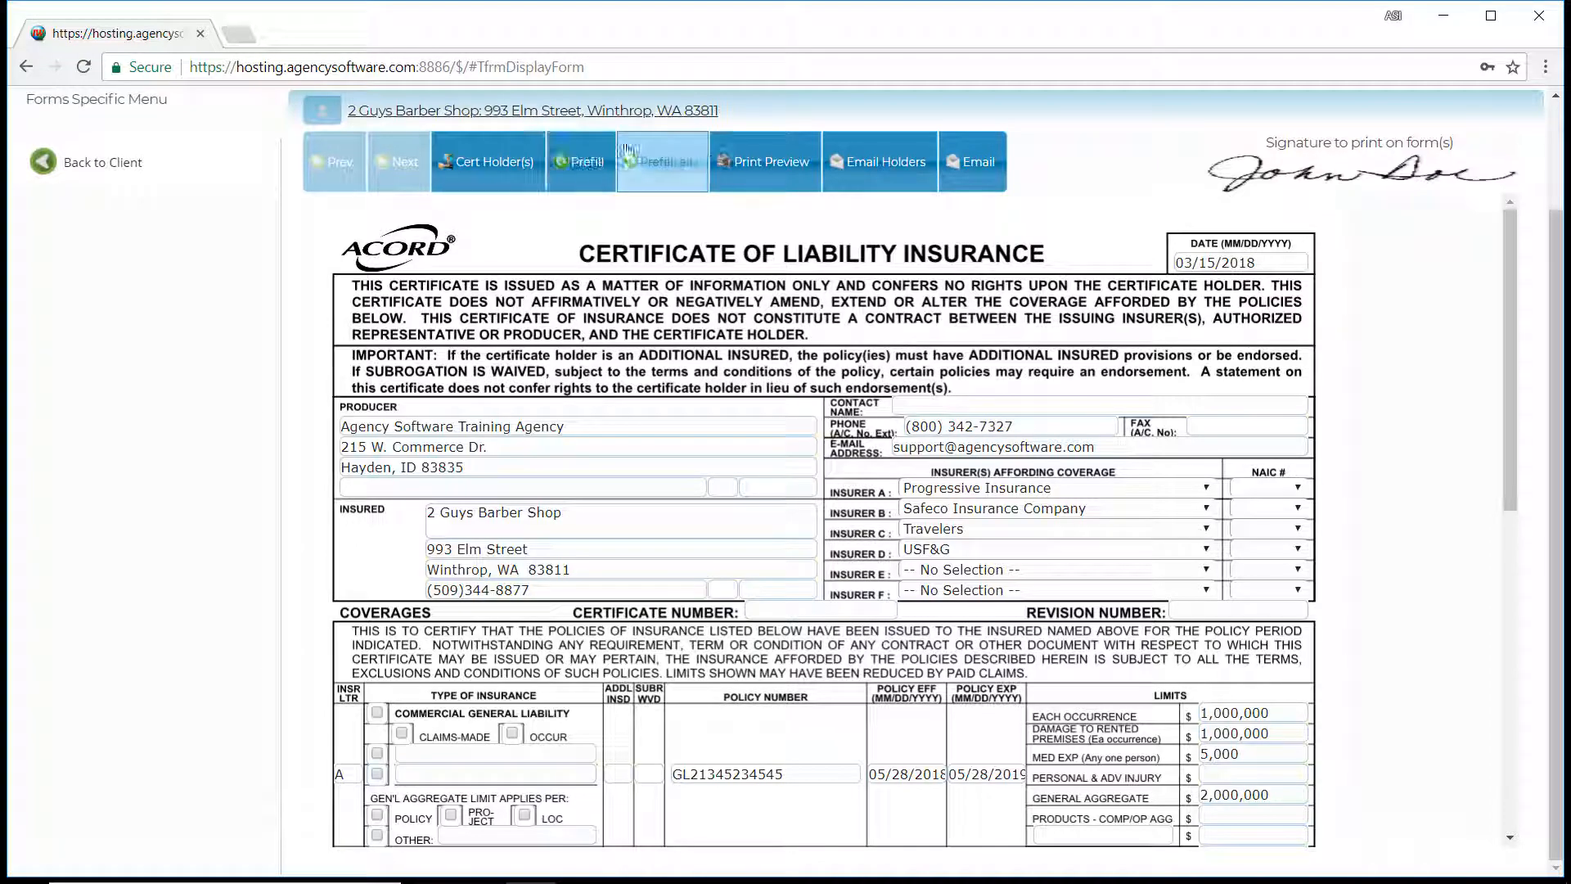
Preview the printed certificate, review each holder's page, and close the preview.
{"action": "left_click", "coordinate": [770, 170]}
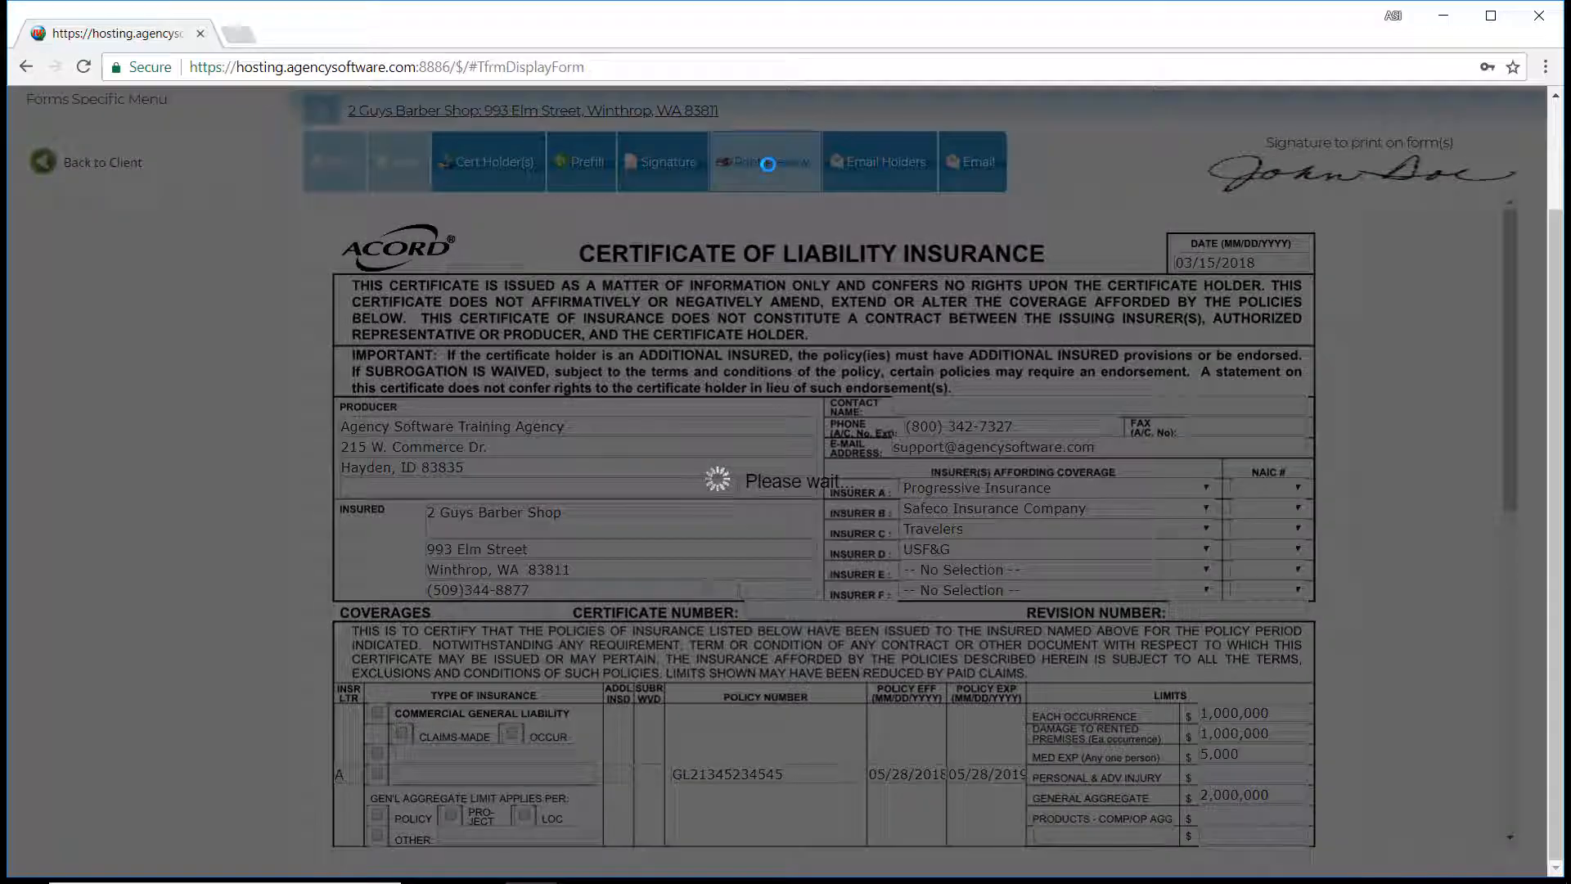
{"action": "scroll", "coordinate": [580, 337], "scroll_direction": "down", "scroll_amount": 10}
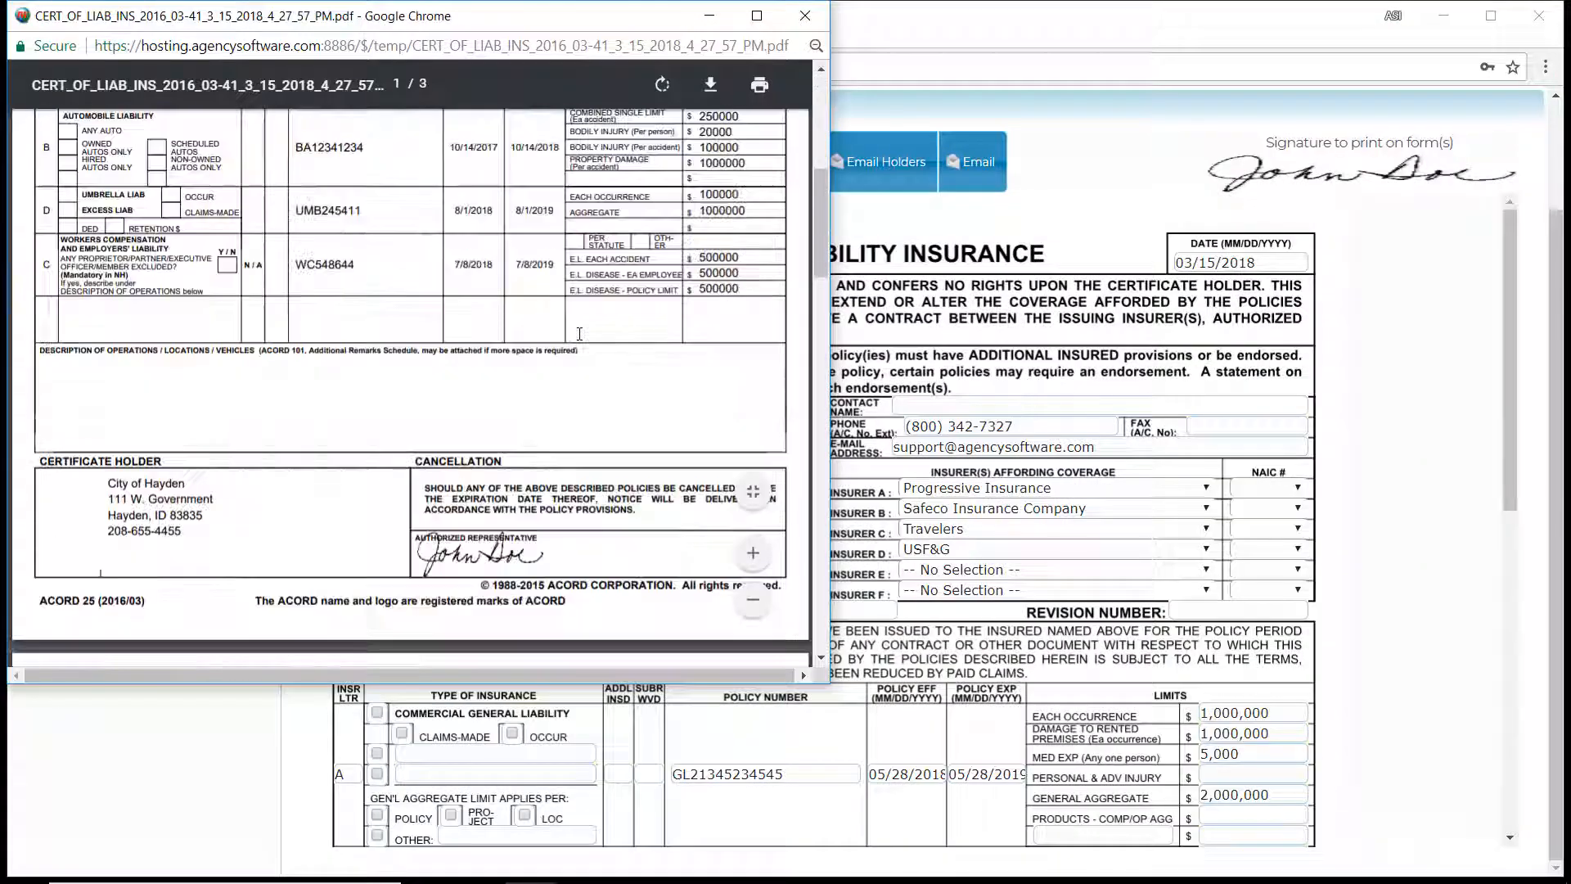
{"action": "scroll", "coordinate": [579, 337], "scroll_direction": "down", "scroll_amount": 10}
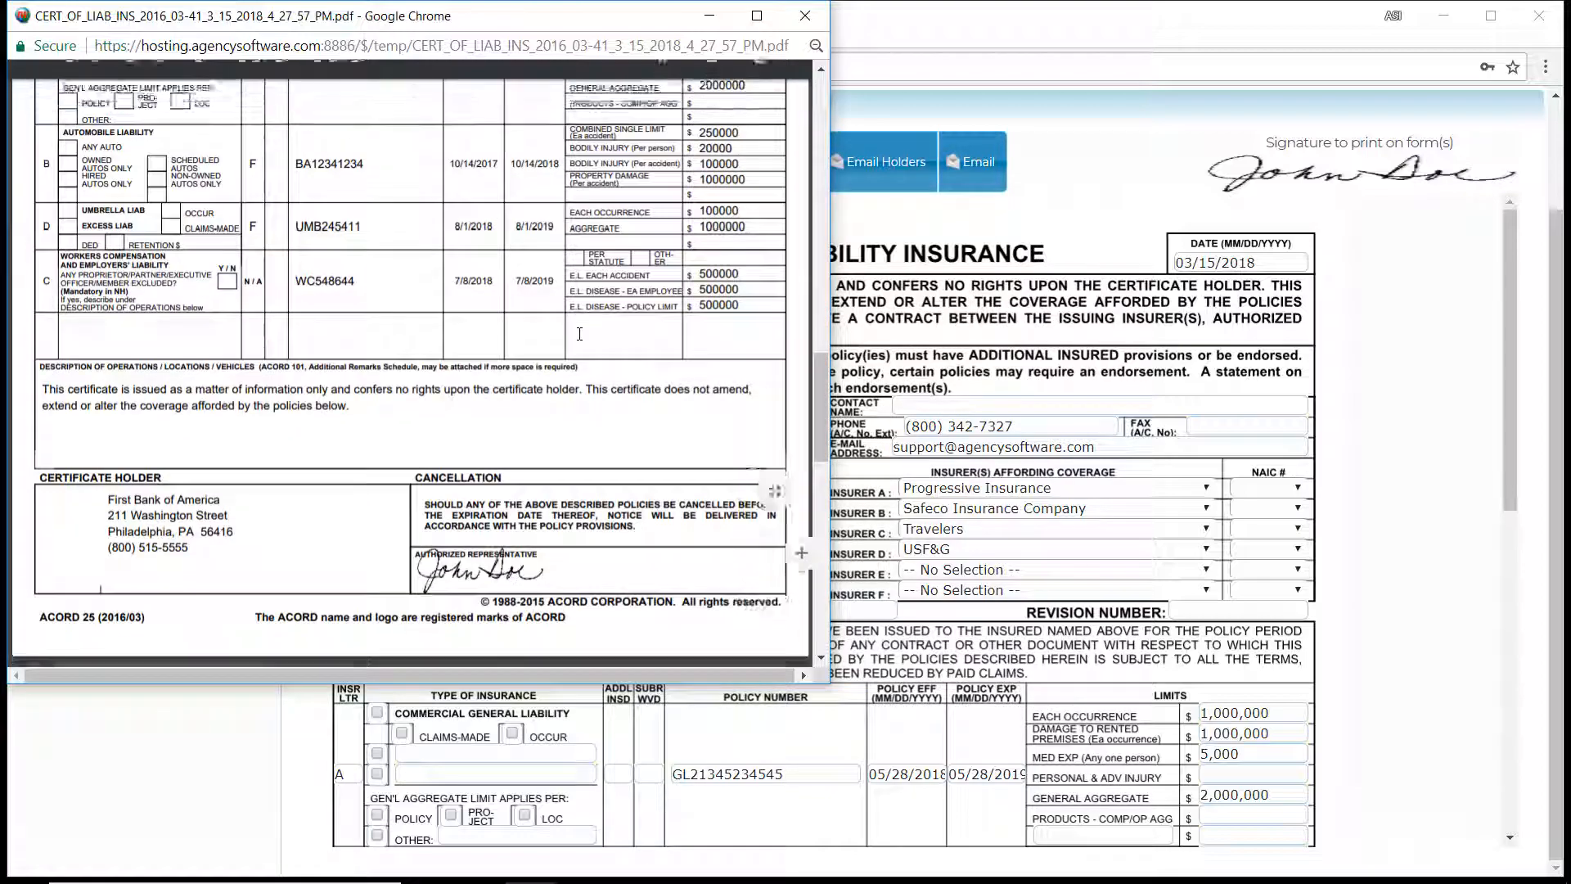
{"action": "scroll", "coordinate": [580, 334], "scroll_direction": "down", "scroll_amount": 10}
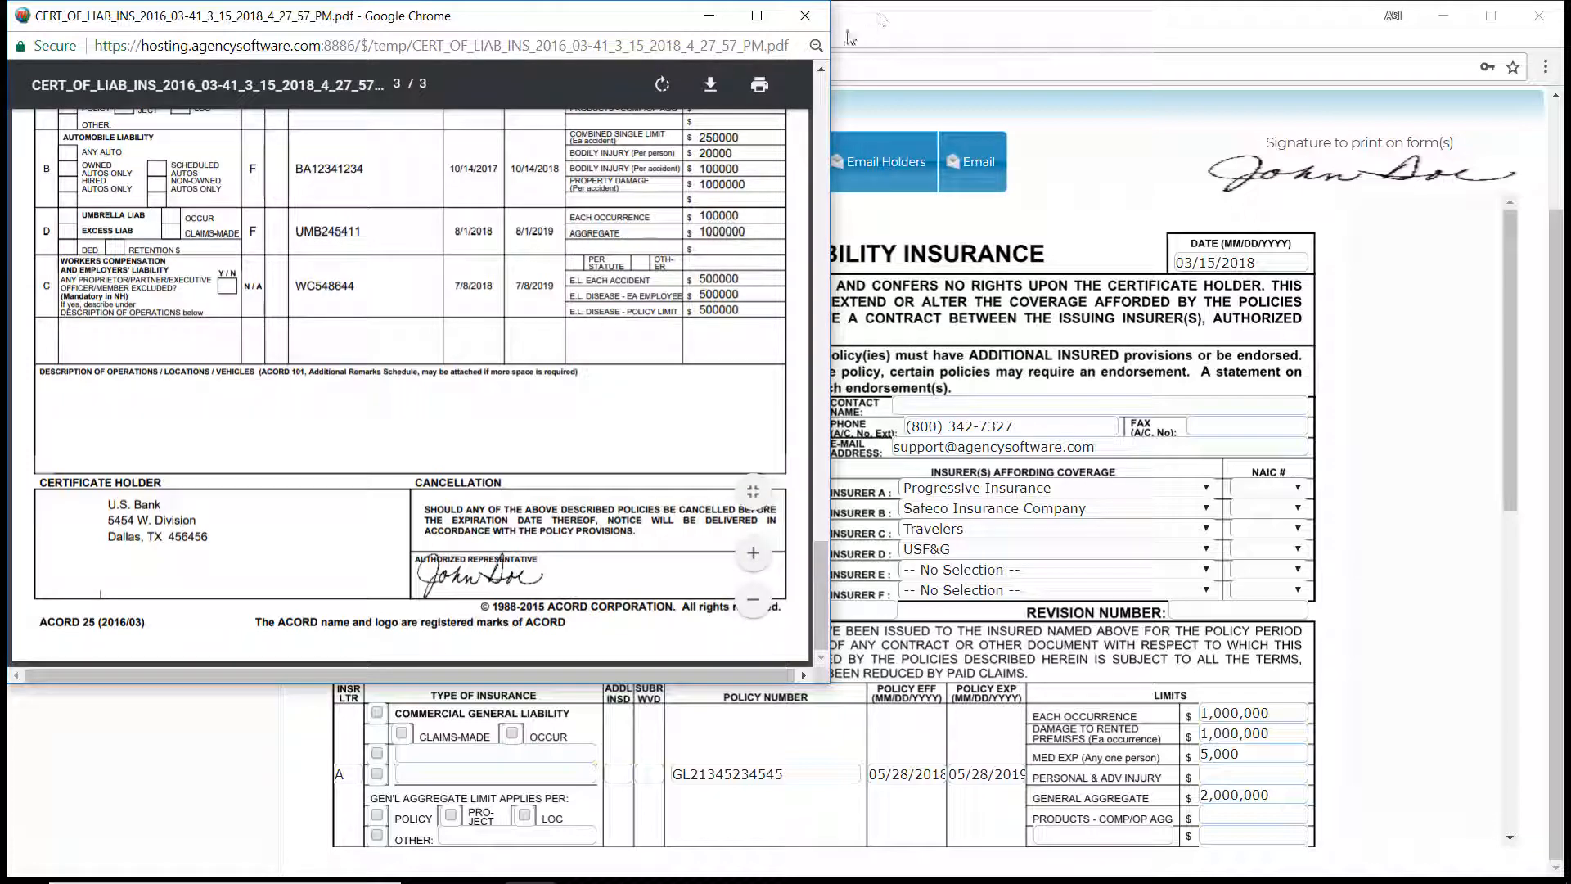
{"action": "left_click", "coordinate": [806, 16]}
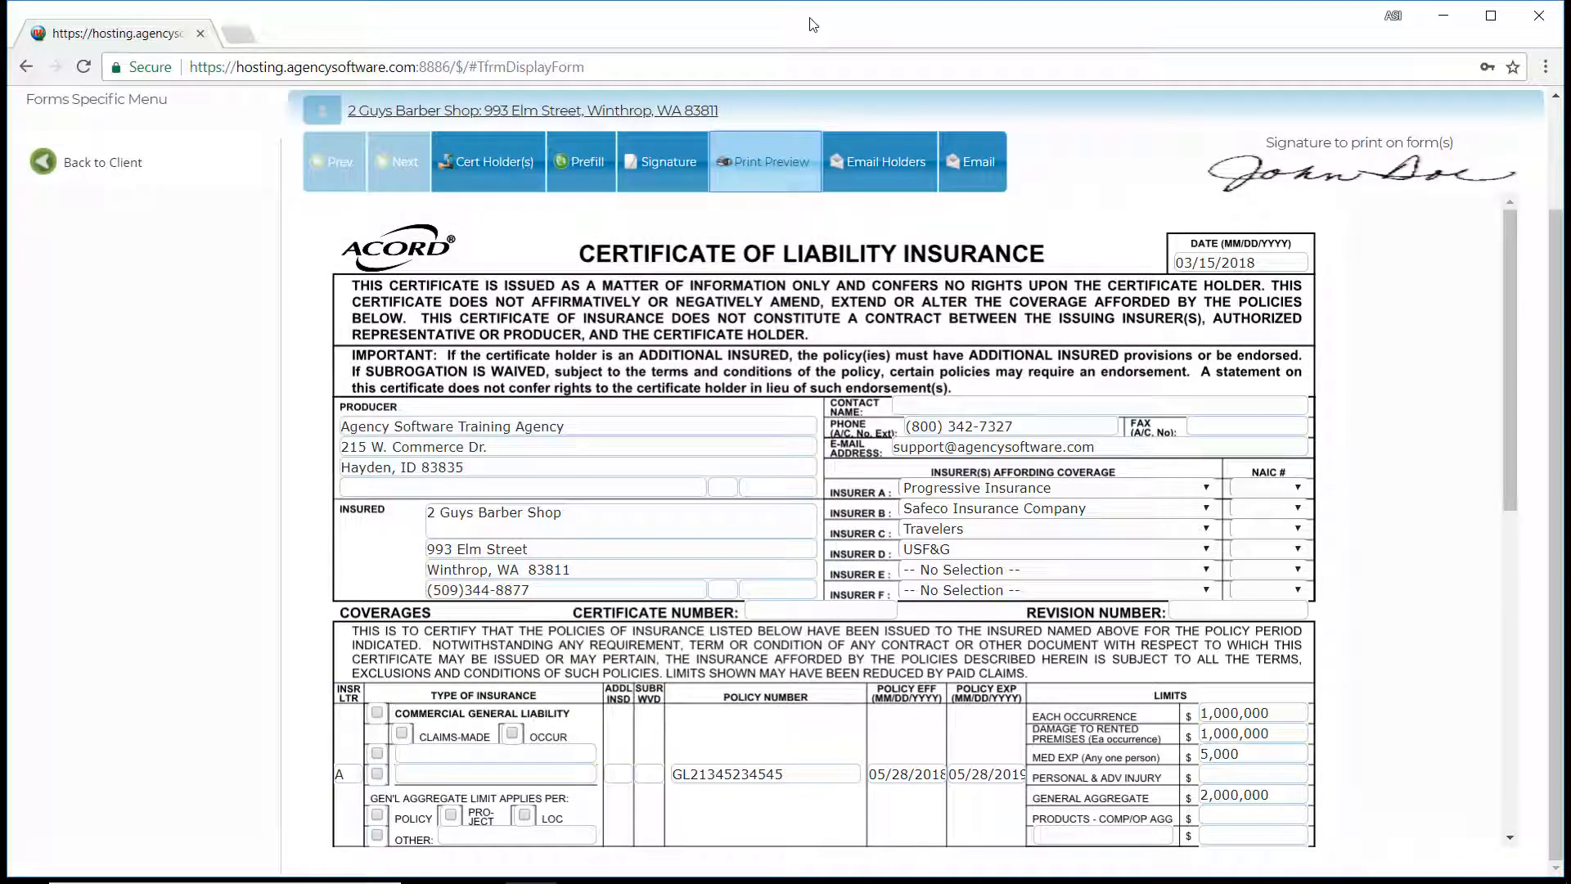